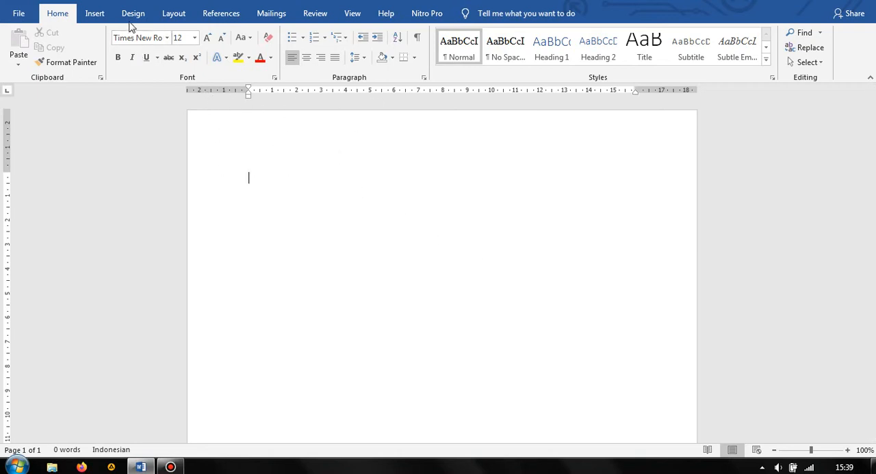
# Set the page to landscape orientation with Narrow margins of 1,27 cm on all sides
pyautogui.click(173, 16)
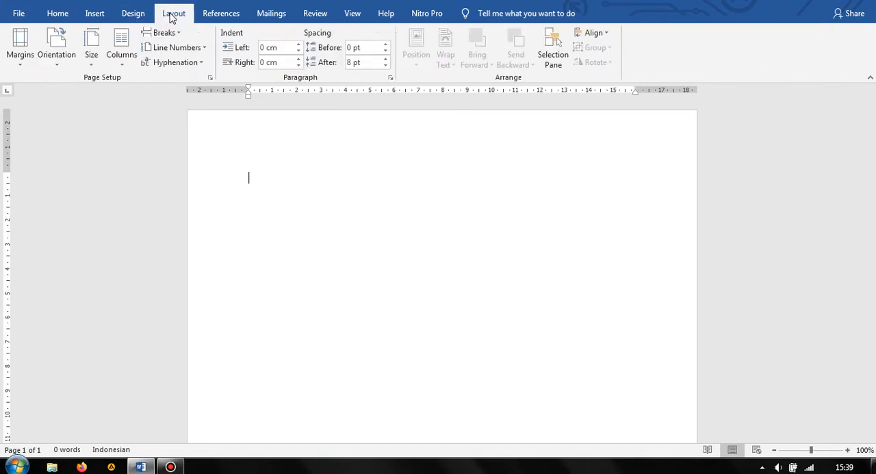
pyautogui.click(66, 63)
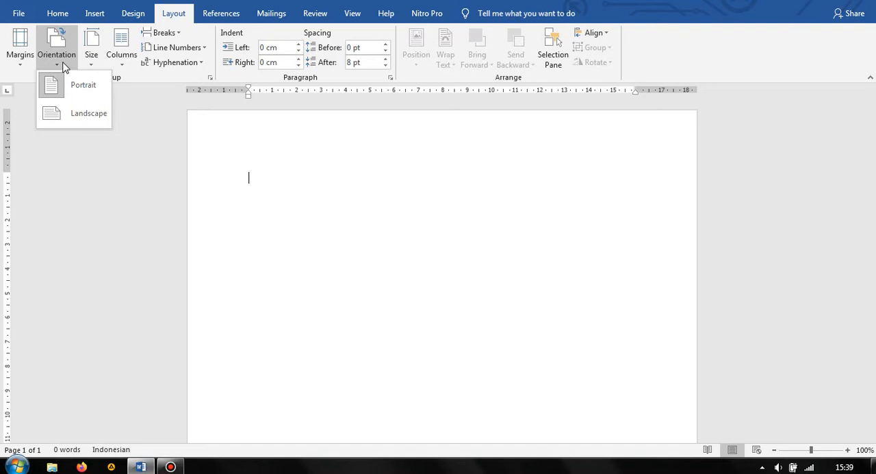
pyautogui.click(75, 115)
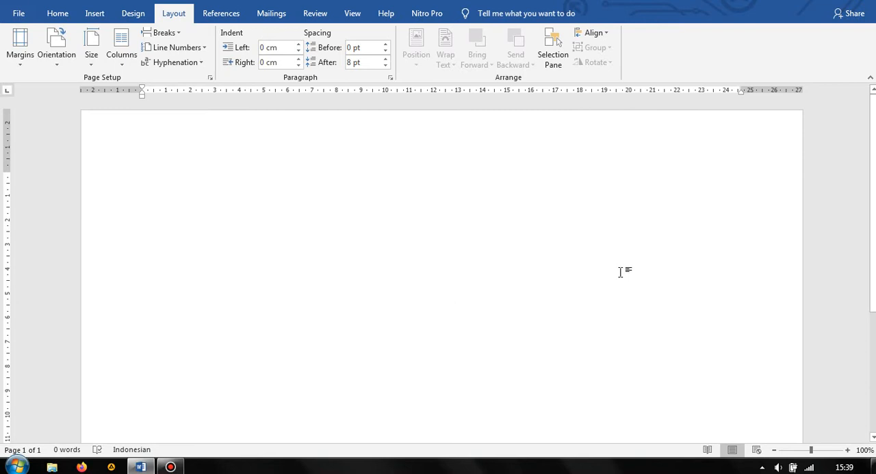
pyautogui.click(19, 63)
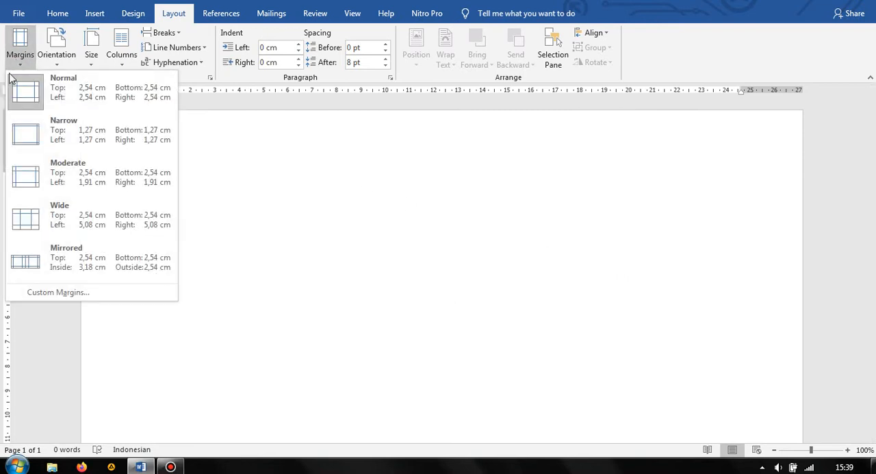
pyautogui.click(85, 136)
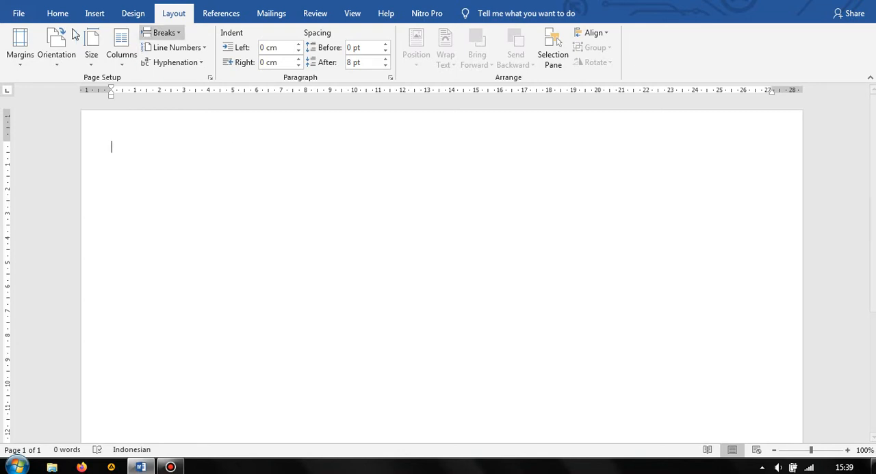
# Enter a centered two-line heading reading "STRUKTUR ORGANISASI" and "PT. KARYA TAMBANG"
pyautogui.click(58, 14)
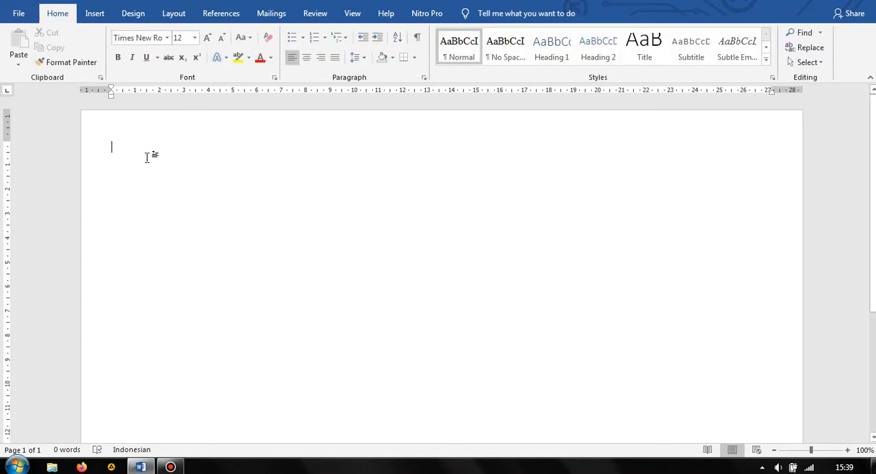
pyautogui.click(307, 58)
pyautogui.write('PEMI')
pyautogui.press('BackSpace')
pyautogui.press('BackSpace')
pyautogui.press('BackSpace')
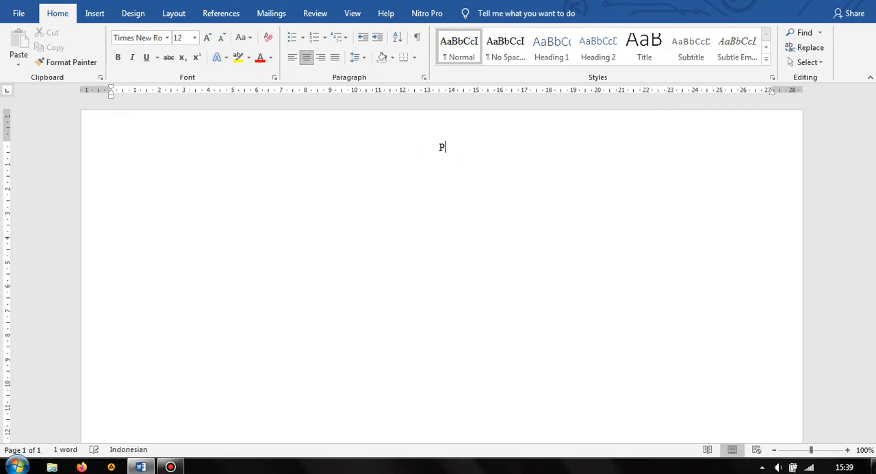
pyautogui.press('BackSpace')
pyautogui.write('STU')
pyautogui.write('UKTUR')
pyautogui.write(' ORGA')
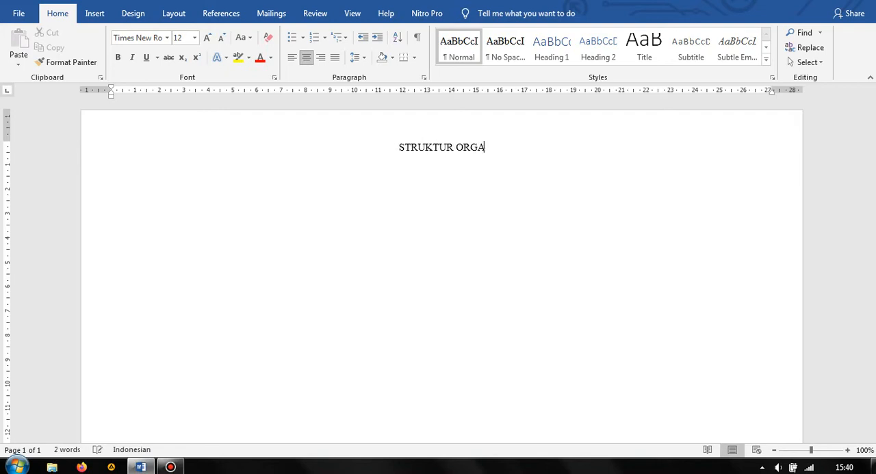
pyautogui.write('NISASI')
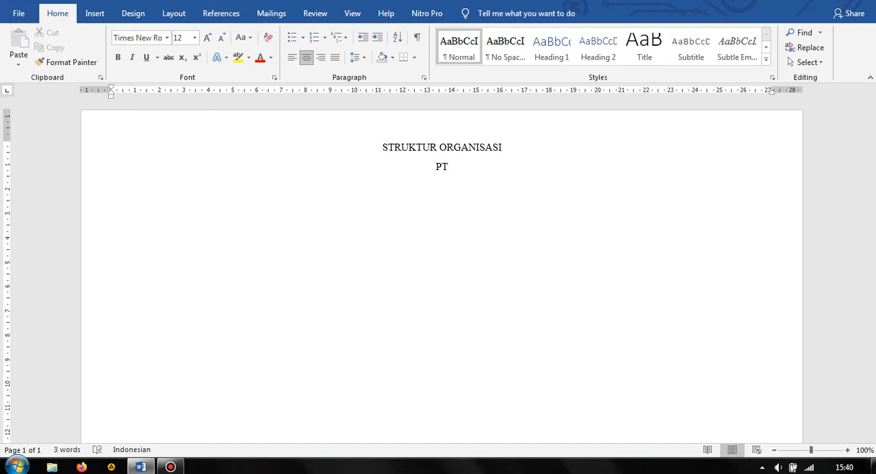
pyautogui.write('KARYA TAMBANG')
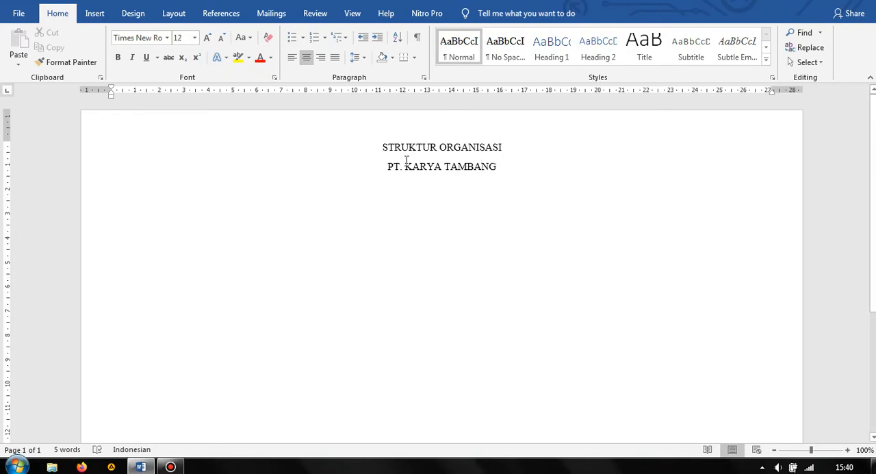
# Remove the extra spacing between the two heading lines
pyautogui.moveTo(381, 150); pyautogui.dragTo(518, 183)
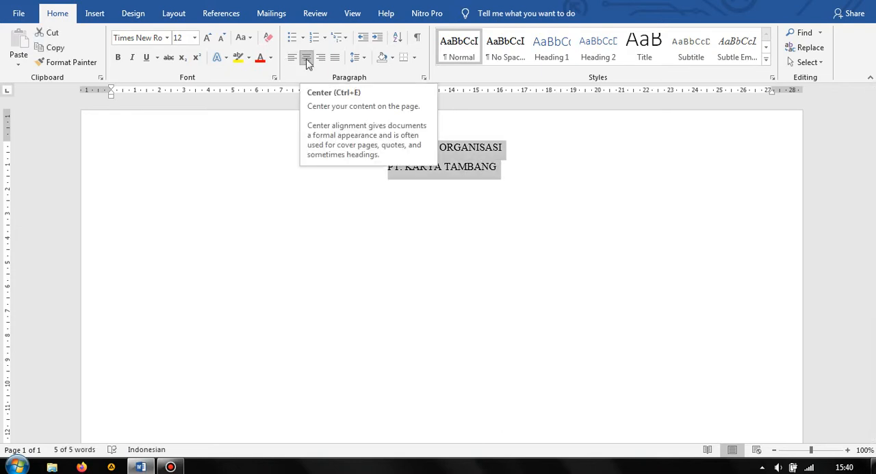
pyautogui.click(364, 62)
pyautogui.click(359, 68)
pyautogui.click(358, 62)
pyautogui.click(407, 201)
# Set the font size of the "STRUKTUR ORGANISASI" line to 14
pyautogui.moveTo(514, 149); pyautogui.dragTo(362, 140)
pyautogui.click(179, 39)
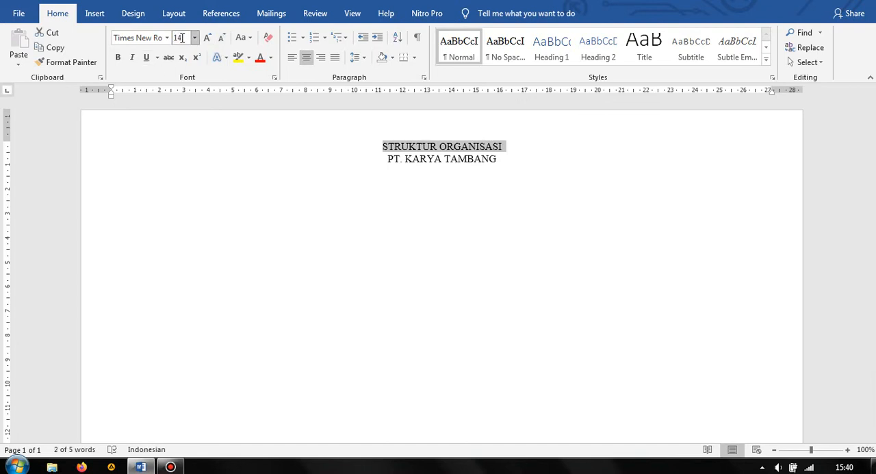
pyautogui.press('Return')
# Set the font size of the "PT. KARYA TAMBANG" line to 20
pyautogui.moveTo(512, 160); pyautogui.dragTo(388, 159)
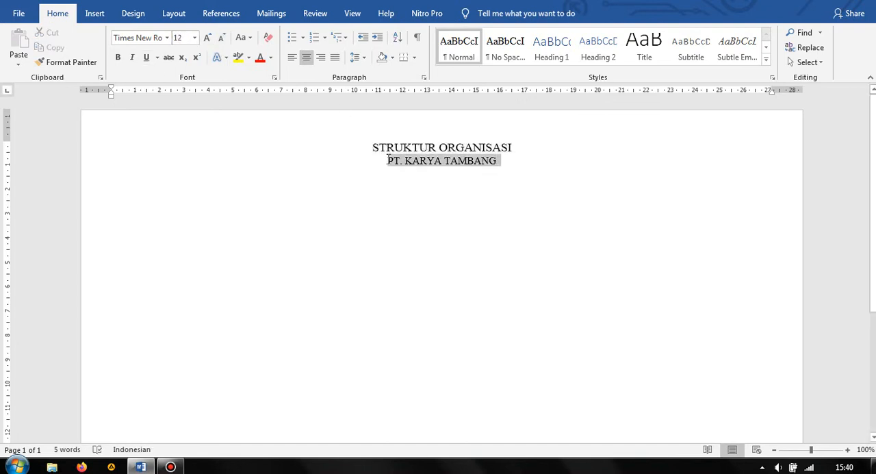
pyautogui.click(178, 38)
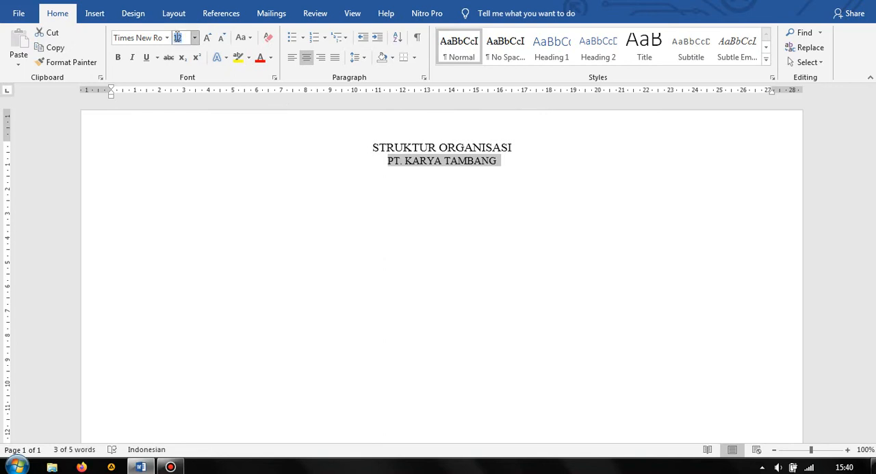
pyautogui.write('20')
pyautogui.press('Return')
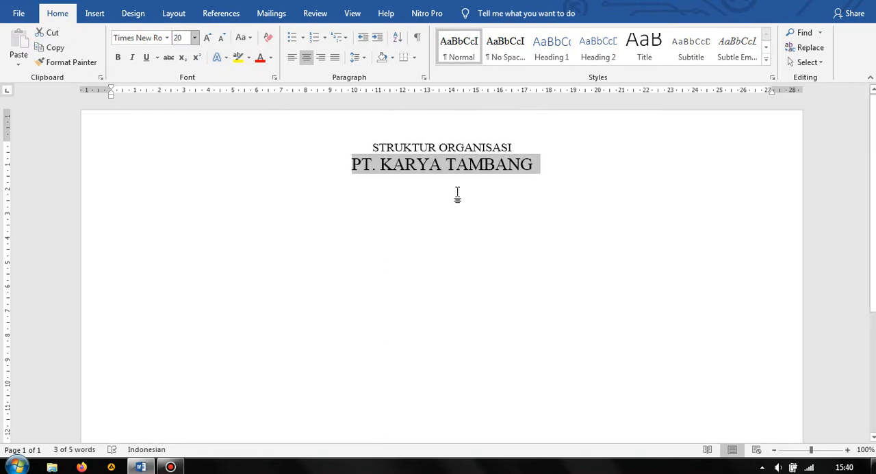
pyautogui.click(569, 218)
# Change the font size of the "PT. KARYA TAMBANG" line to 18
pyautogui.moveTo(545, 171); pyautogui.dragTo(352, 166)
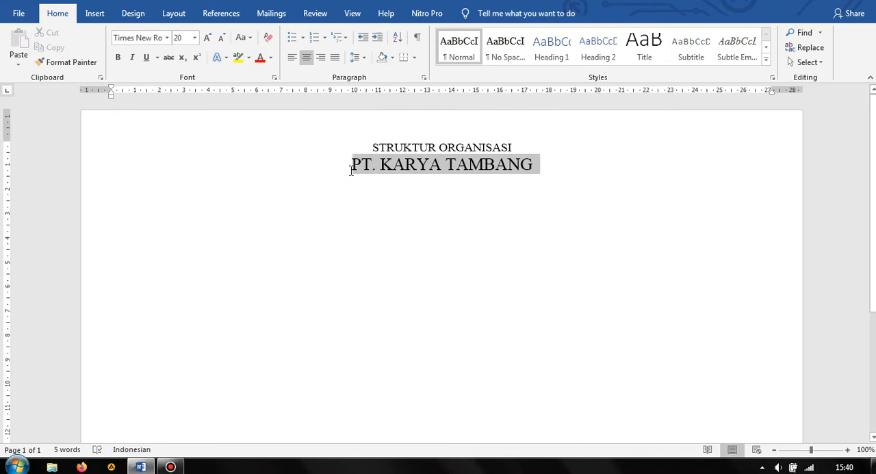
pyautogui.click(178, 37)
pyautogui.write('1')
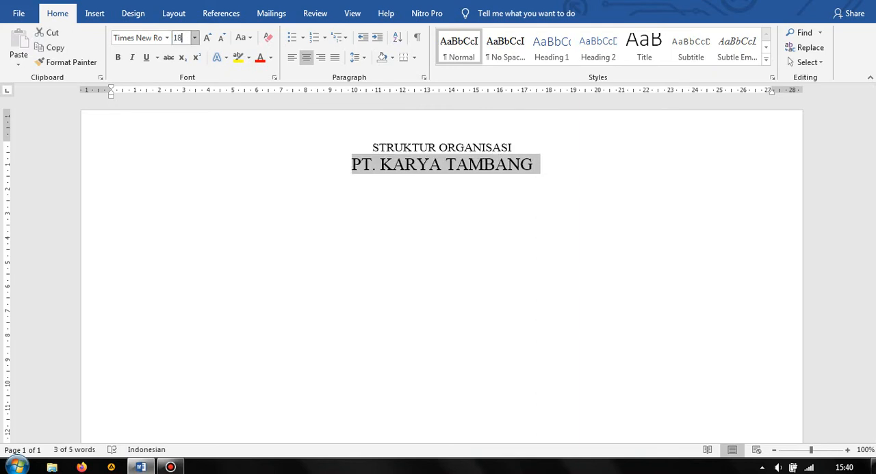
pyautogui.write('8')
pyautogui.press('Return')
pyautogui.click(559, 170)
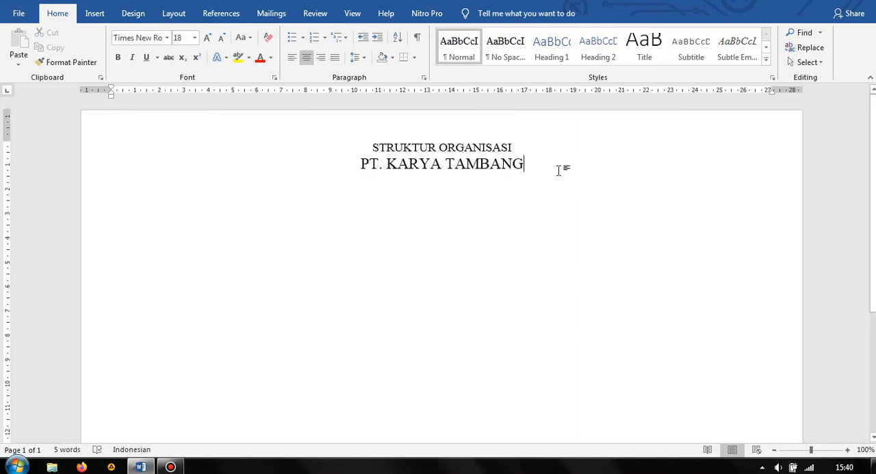
# Insert a simple text box on a new line below the heading and clear its placeholder text
pyautogui.press('Return')
pyautogui.click(121, 57)
pyautogui.click(95, 13)
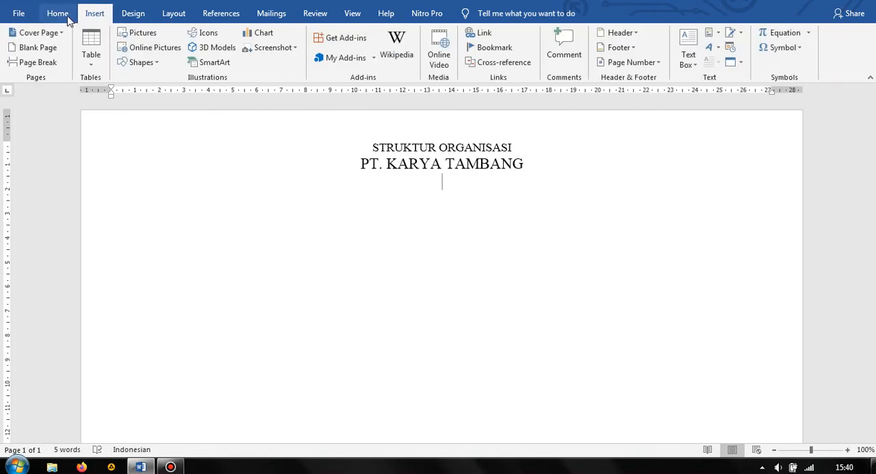
pyautogui.click(689, 64)
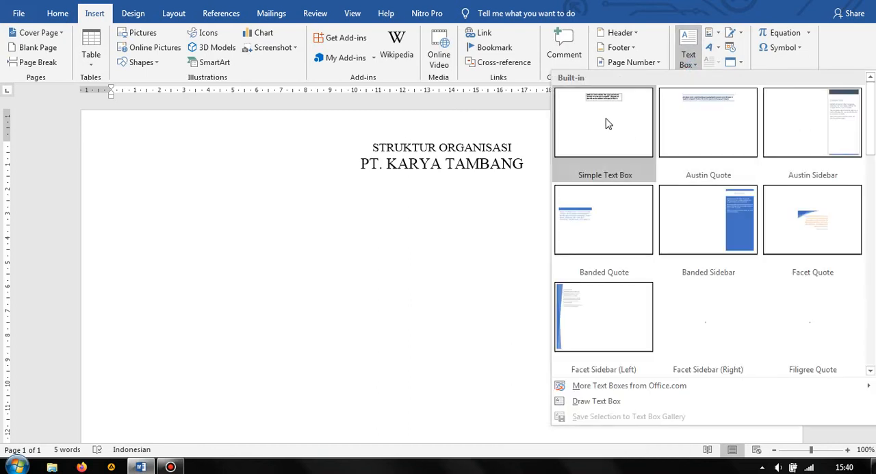
pyautogui.click(605, 122)
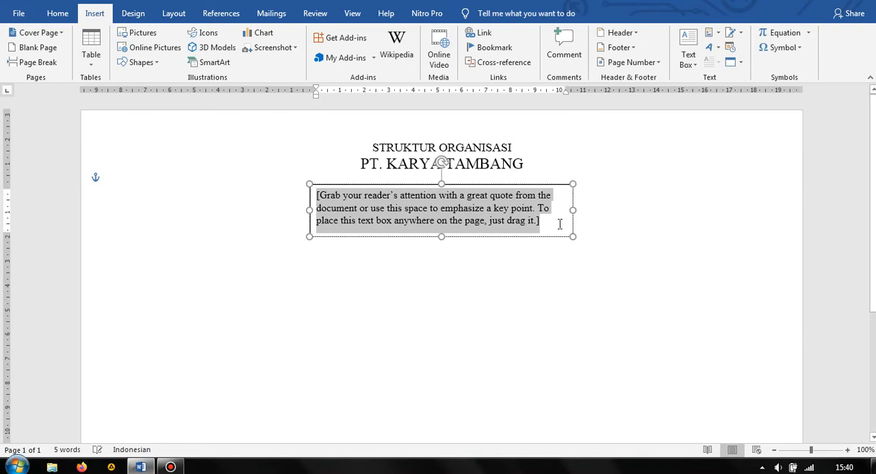
pyautogui.press('Delete')
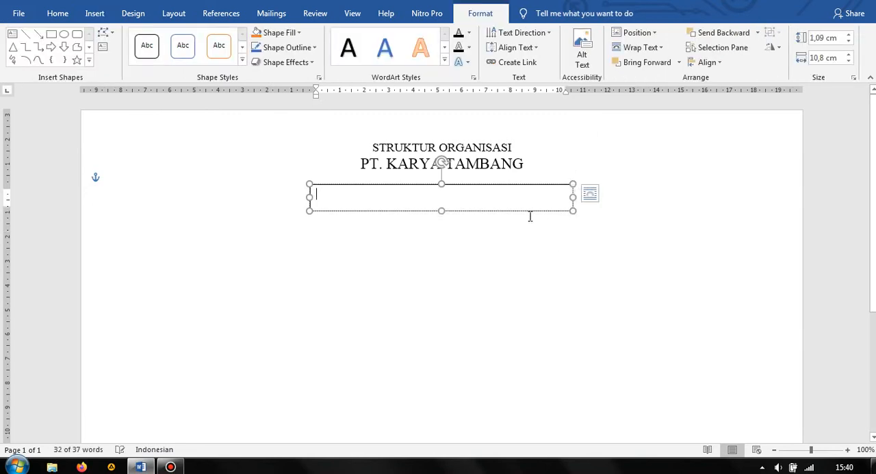
# Narrow the text box to about 5,19 cm wide and place a duplicate of it directly underneath
pyautogui.moveTo(573, 197); pyautogui.dragTo(436, 197)
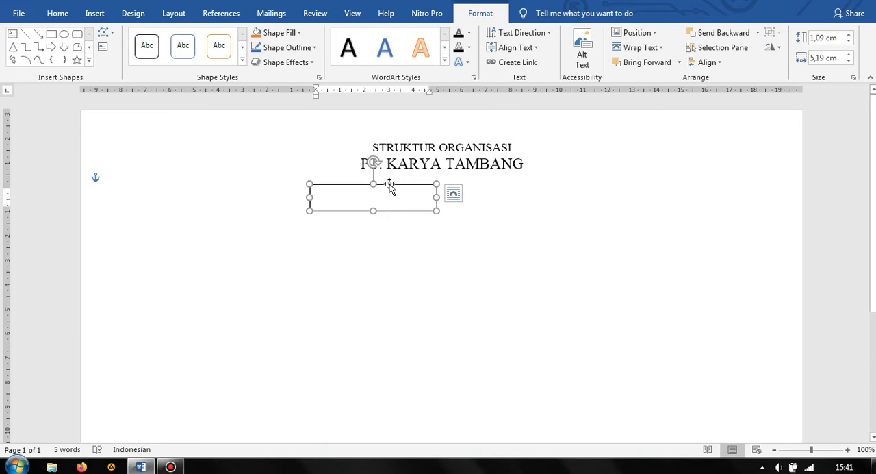
pyautogui.moveTo(389, 187); pyautogui.dragTo(390, 210)
pyautogui.click(485, 208)
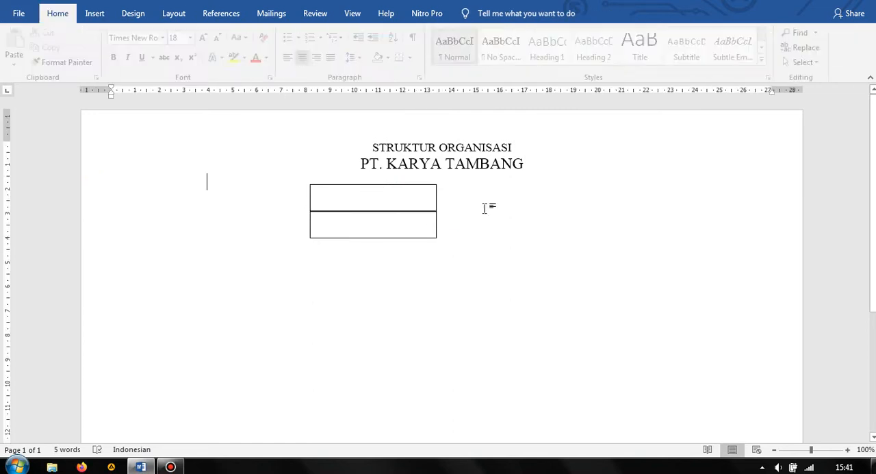
pyautogui.click(395, 212)
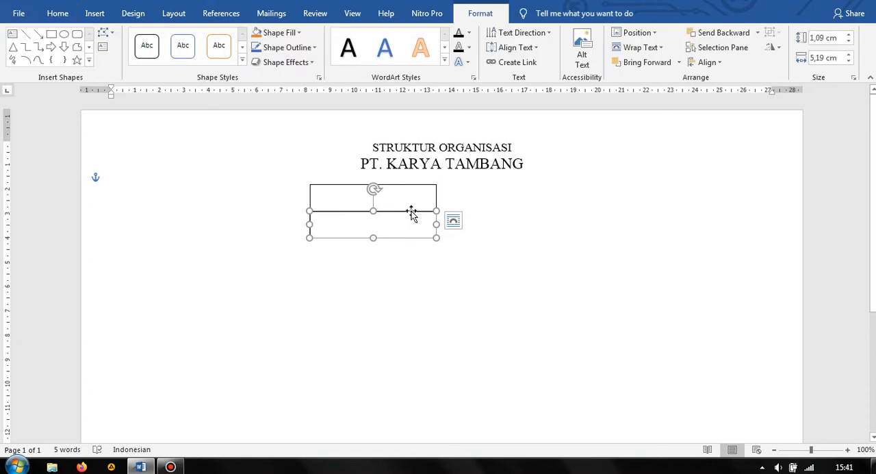
pyautogui.click(497, 221)
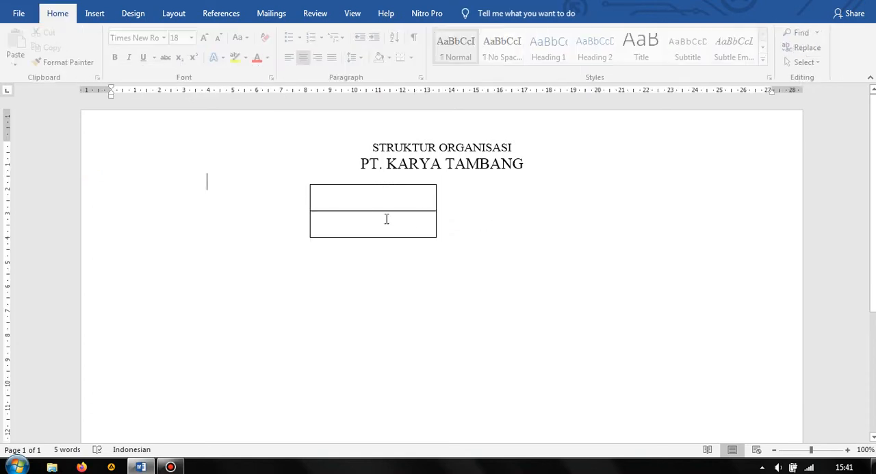
# Reduce the height of the lower text box by raising its bottom edge
pyautogui.click(322, 189)
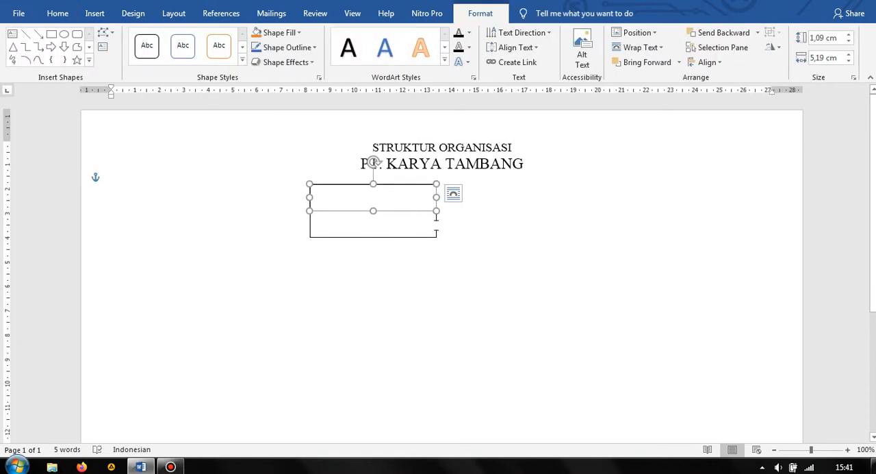
pyautogui.click(375, 233)
pyautogui.moveTo(374, 238); pyautogui.dragTo(375, 223)
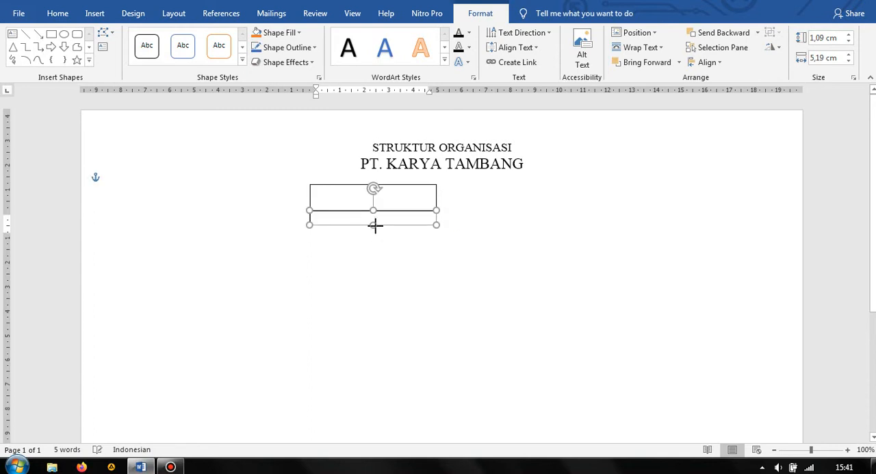
pyautogui.click(486, 244)
# Increase the height of the upper text box to about 1,24 cm
pyautogui.click(356, 191)
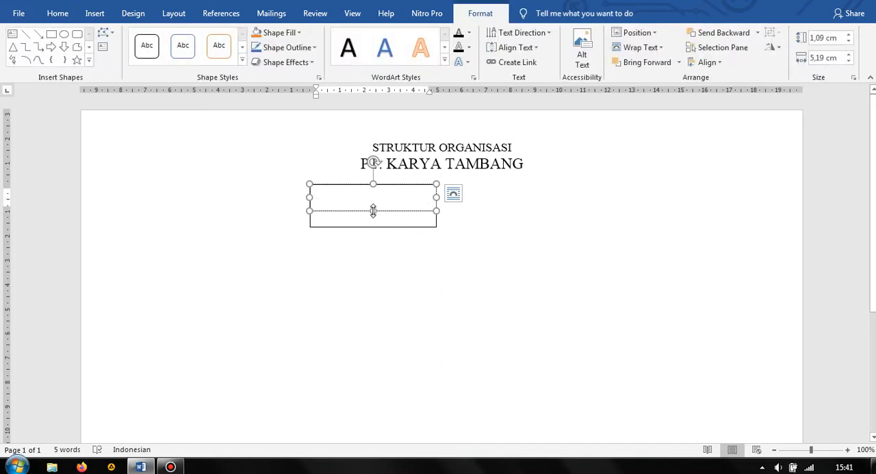
pyautogui.moveTo(373, 210); pyautogui.dragTo(373, 215)
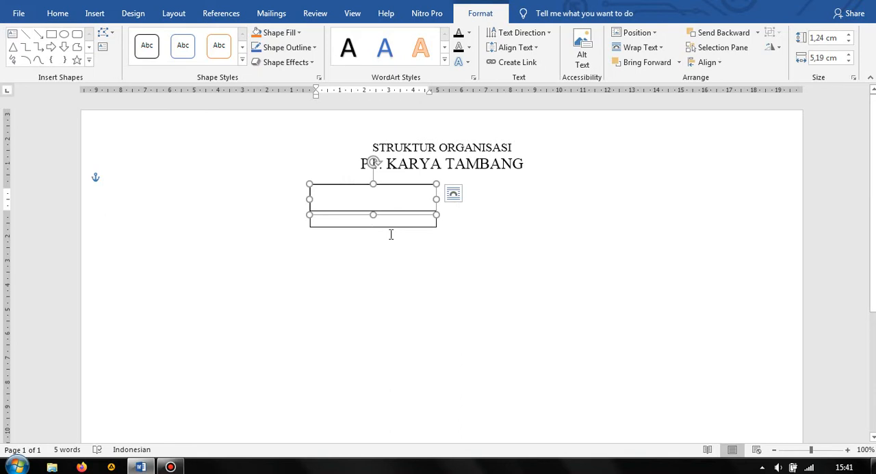
pyautogui.click(391, 234)
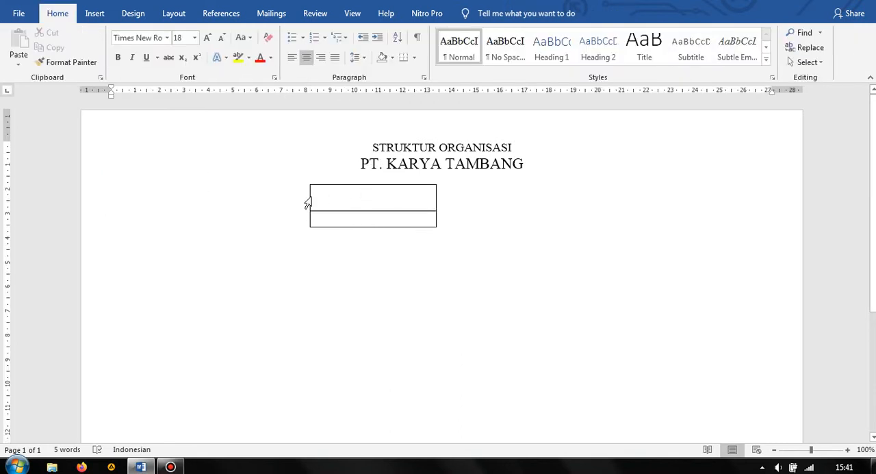
pyautogui.click(331, 191)
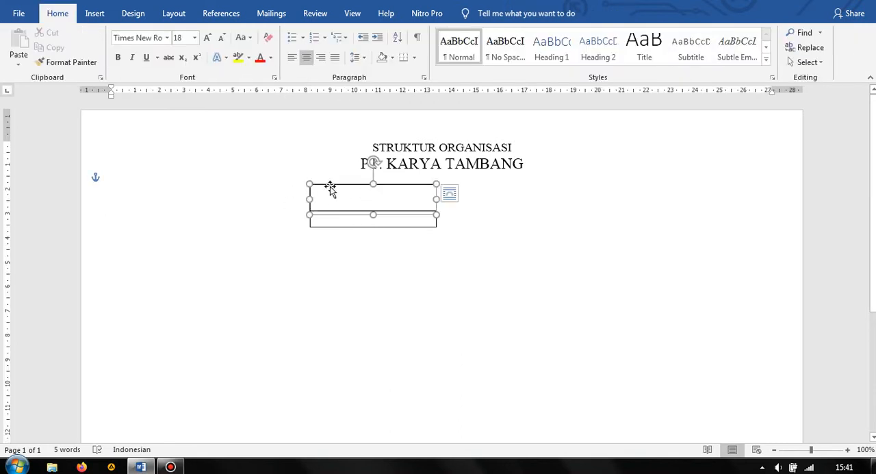
pyautogui.click(453, 194)
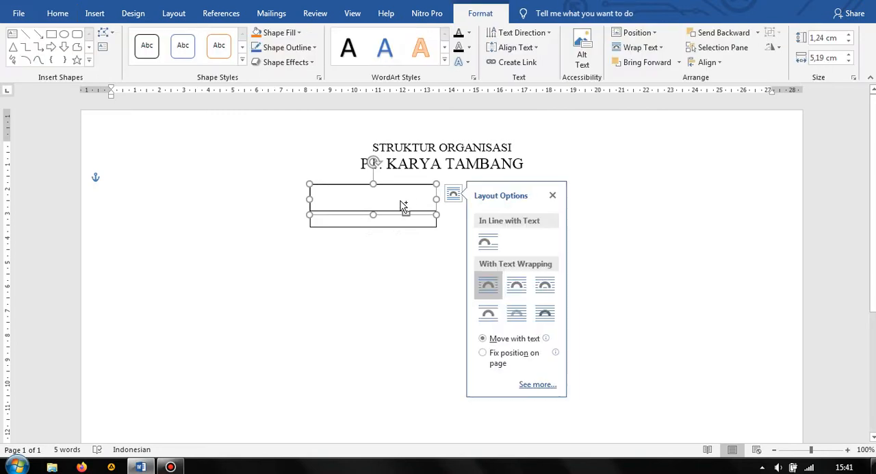
pyautogui.click(332, 177)
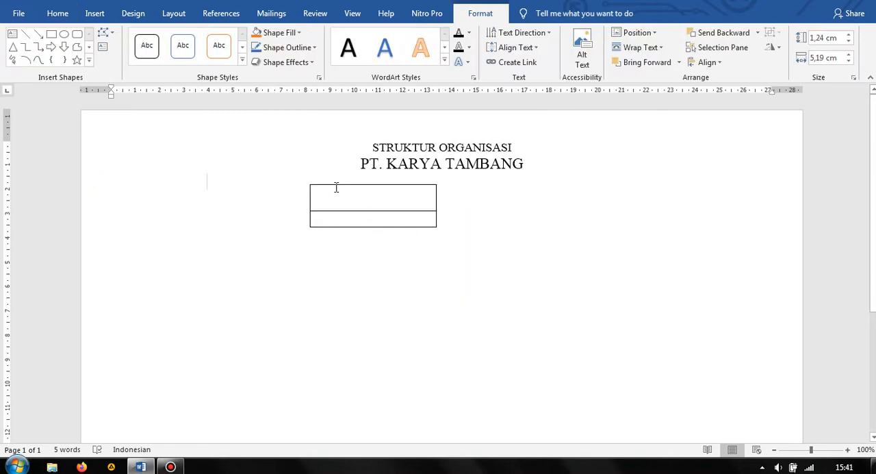
# Place a duplicate of the upper text box directly left of the stack and extend its height to about 1,75 cm to match both boxes
pyautogui.click(336, 185)
pyautogui.press('ctrl')
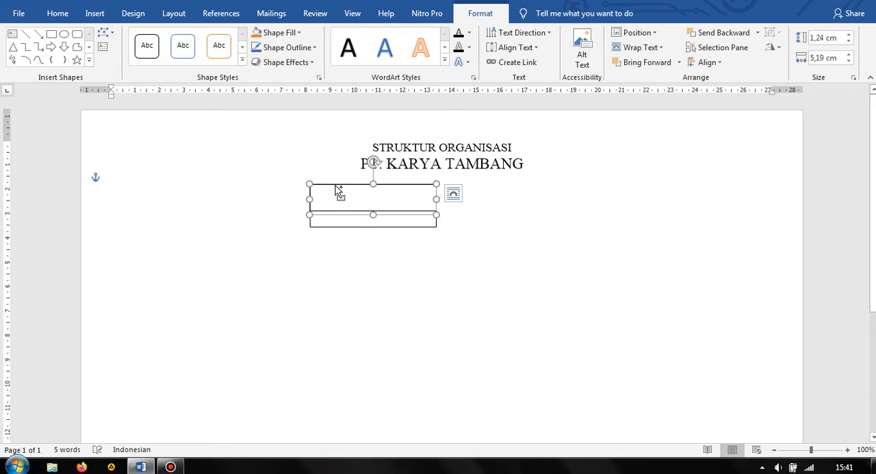
pyautogui.press('ctrl')
pyautogui.press('ctrl')
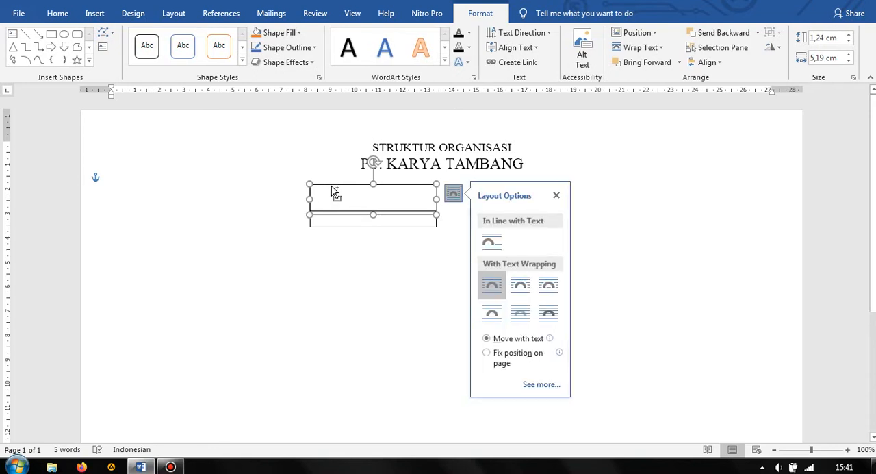
pyautogui.moveTo(334, 191); pyautogui.dragTo(216, 184)
pyautogui.moveTo(246, 215); pyautogui.dragTo(246, 227)
pyautogui.click(303, 255)
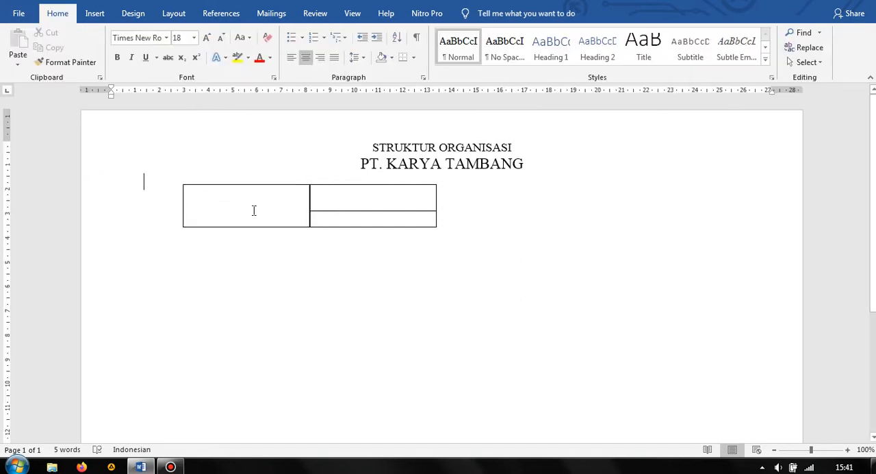
# Narrow the left text box to about 2,01 cm wide by moving its left edge inward
pyautogui.click(245, 186)
pyautogui.moveTo(183, 206); pyautogui.dragTo(260, 213)
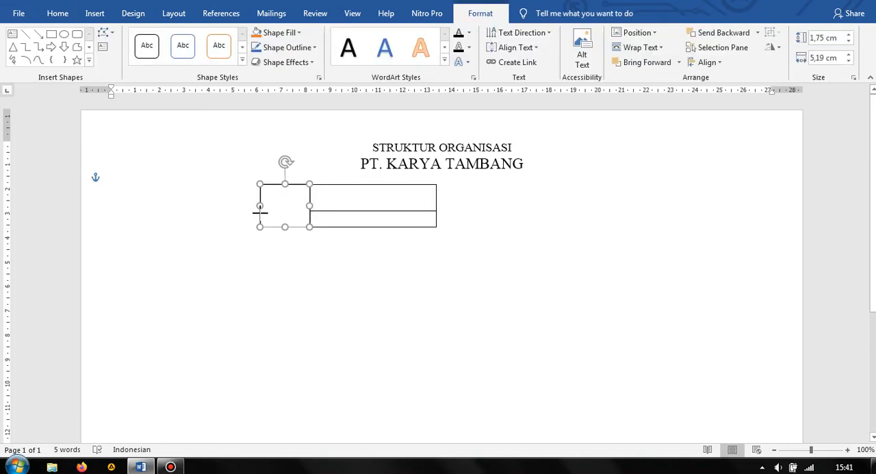
pyautogui.click(323, 209)
pyautogui.click(288, 204)
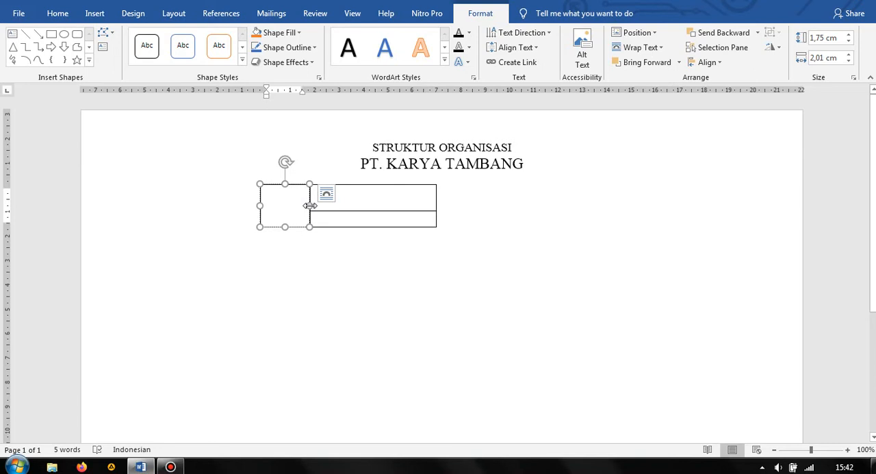
pyautogui.click(507, 240)
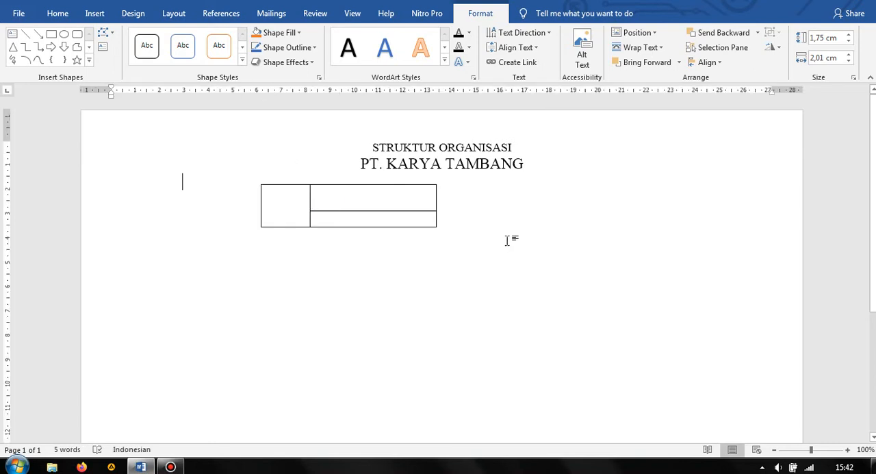
# Try to shift the lower text box slightly downward and undo the move
pyautogui.click(377, 198)
pyautogui.click(250, 174)
pyautogui.click(328, 187)
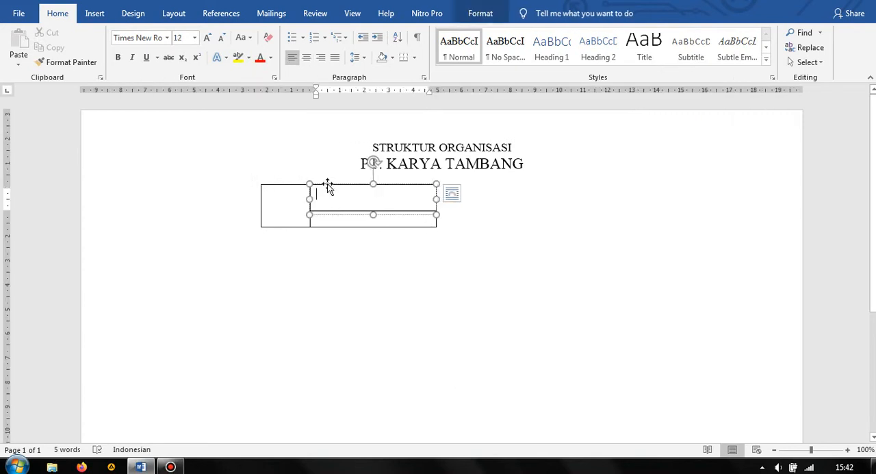
pyautogui.click(270, 193)
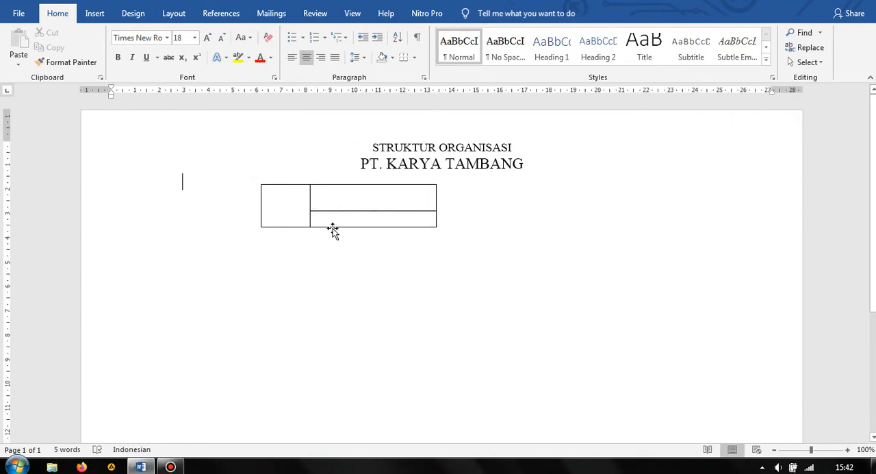
pyautogui.moveTo(332, 226); pyautogui.dragTo(339, 242)
pyautogui.hotkey('ctrl', 'z')
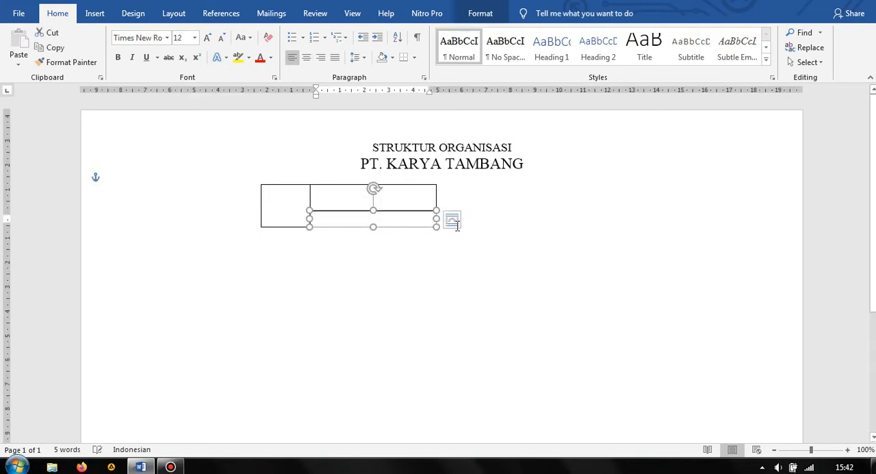
pyautogui.click(451, 217)
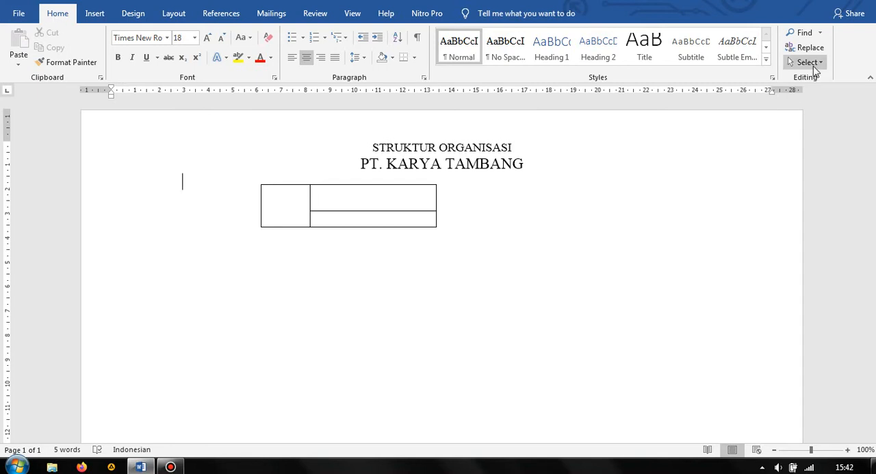
pyautogui.click(813, 66)
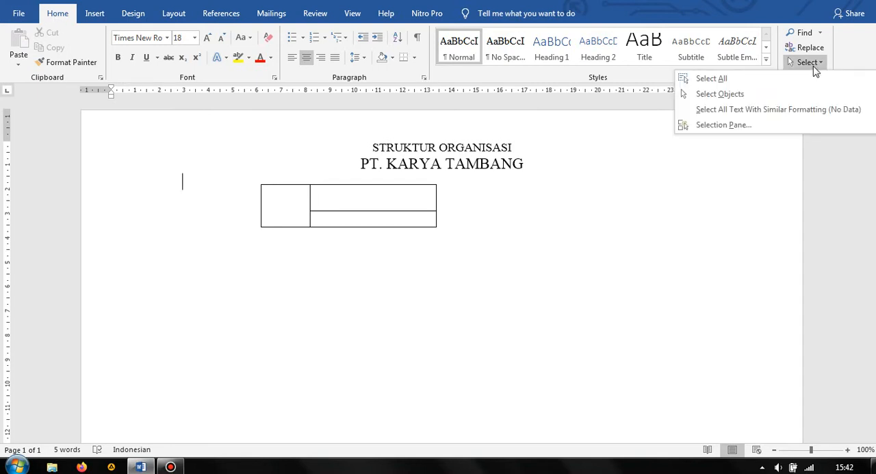
pyautogui.click(770, 94)
pyautogui.moveTo(243, 174); pyautogui.dragTo(459, 240)
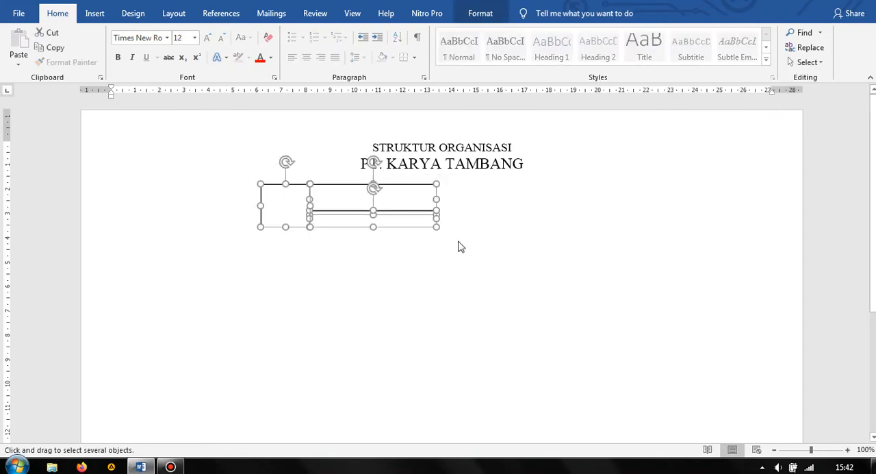
pyautogui.click(396, 197)
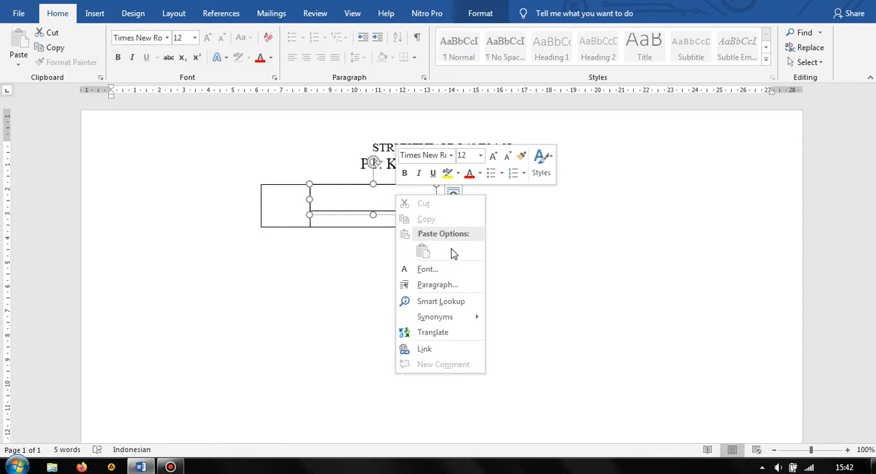
pyautogui.press('Escape')
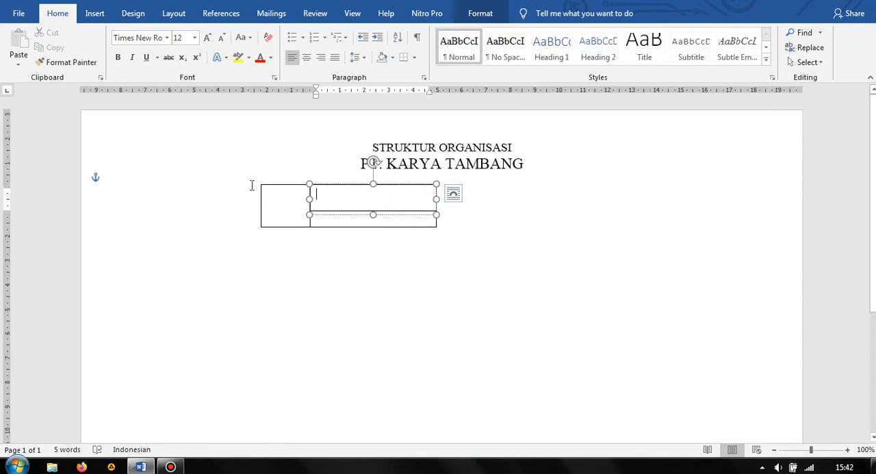
# Select all three text boxes as objects and group them into one object
pyautogui.click(817, 66)
pyautogui.click(738, 91)
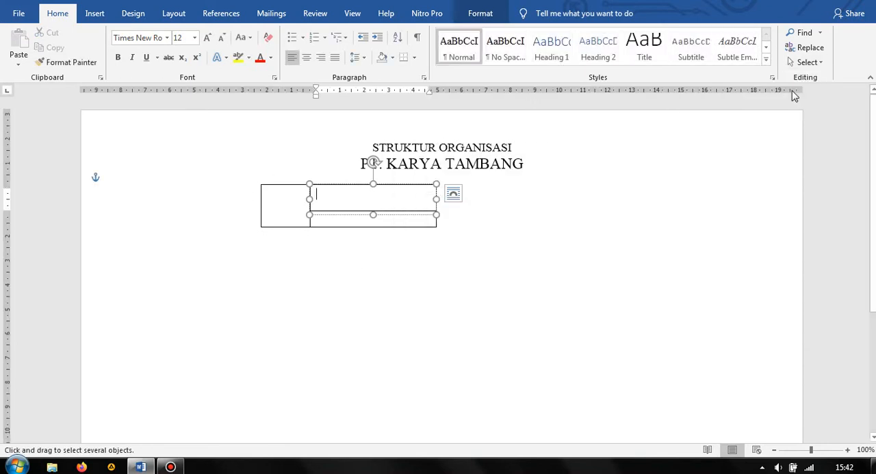
pyautogui.moveTo(252, 182); pyautogui.dragTo(463, 249)
pyautogui.rightClick(343, 187)
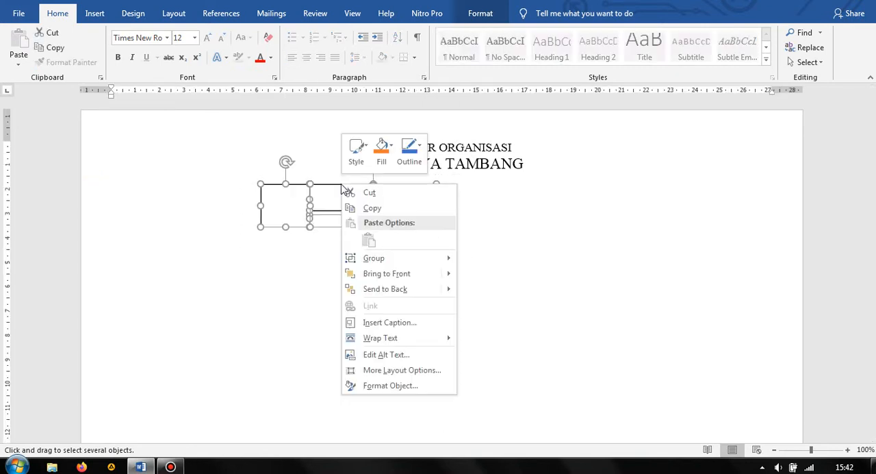
pyautogui.moveTo(422, 266)
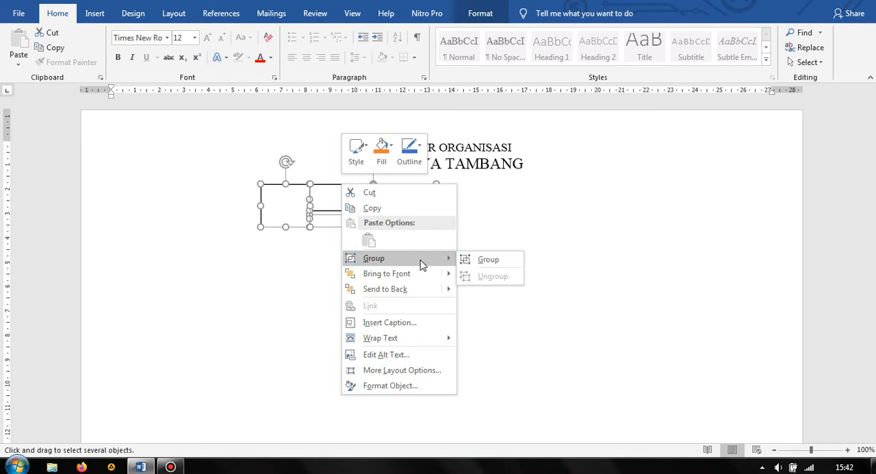
pyautogui.click(486, 261)
pyautogui.click(447, 235)
pyautogui.click(355, 199)
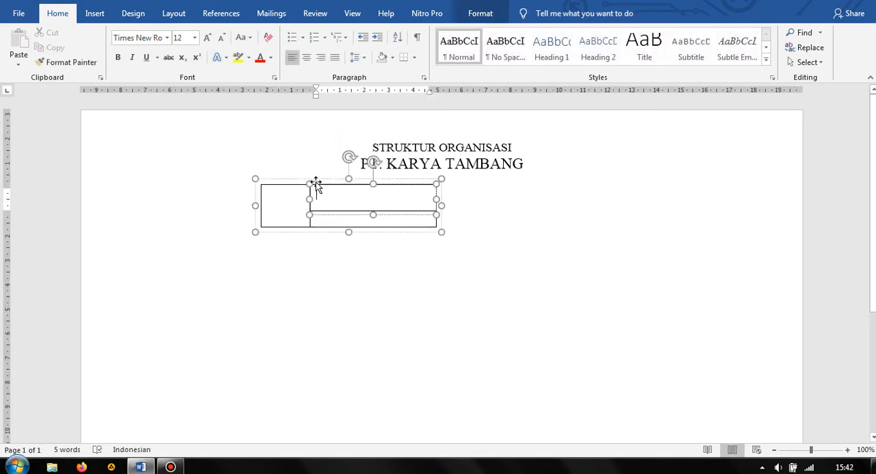
pyautogui.click(536, 276)
# Move the grouped text boxes under the heading, scale them down slightly, and centre them on the heading
pyautogui.click(276, 180)
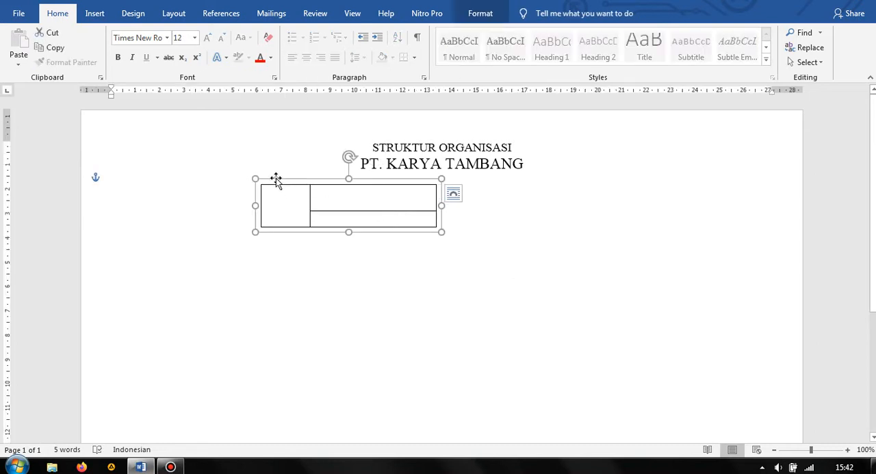
pyautogui.moveTo(304, 186); pyautogui.dragTo(370, 173)
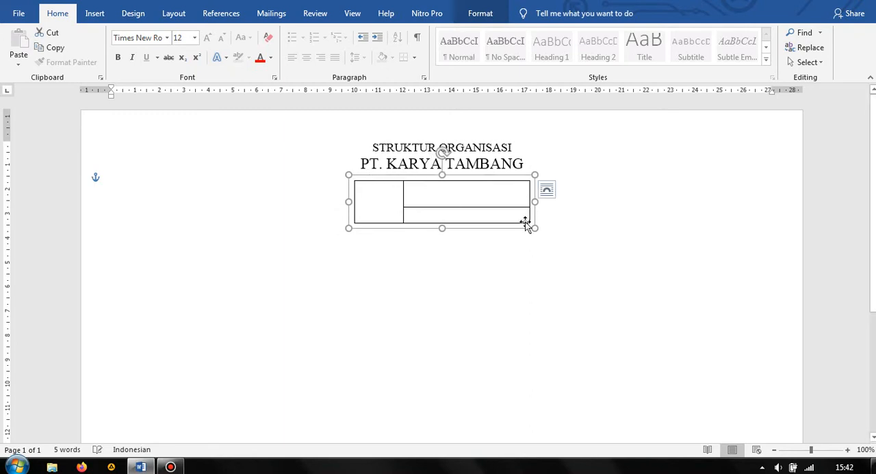
pyautogui.moveTo(535, 228); pyautogui.dragTo(509, 216)
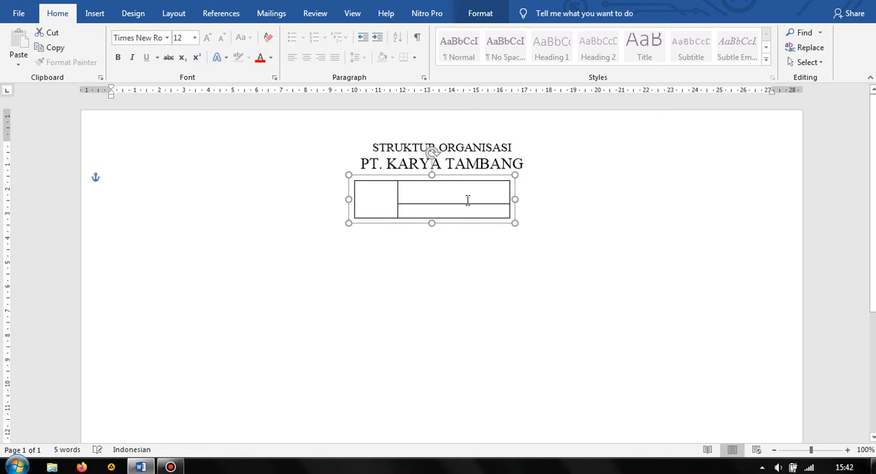
pyautogui.moveTo(442, 175); pyautogui.dragTo(453, 176)
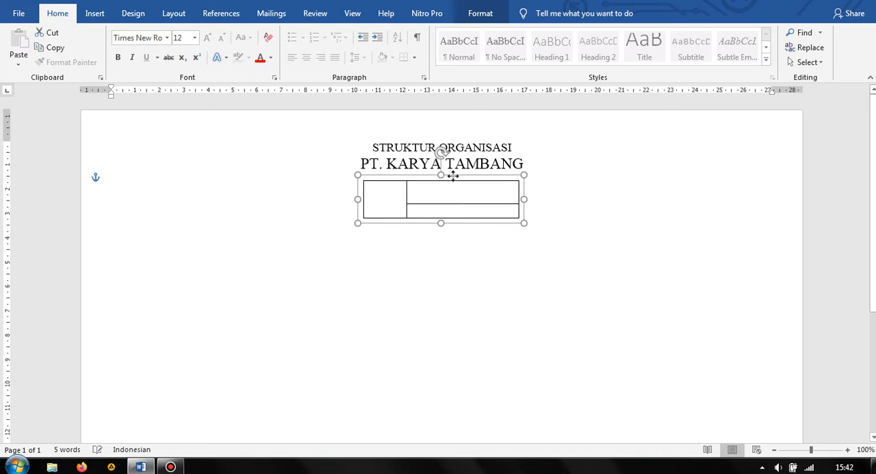
# Enlarge the grouped text boxes slightly from the lower-right corner and recentre them under the heading
pyautogui.moveTo(524, 222); pyautogui.dragTo(548, 228)
pyautogui.click(587, 221)
pyautogui.click(487, 185)
pyautogui.click(472, 185)
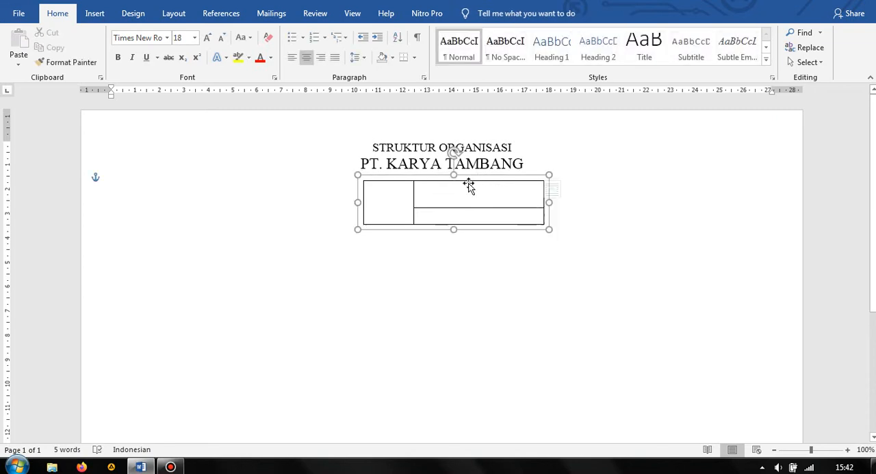
pyautogui.moveTo(467, 180); pyautogui.dragTo(455, 179)
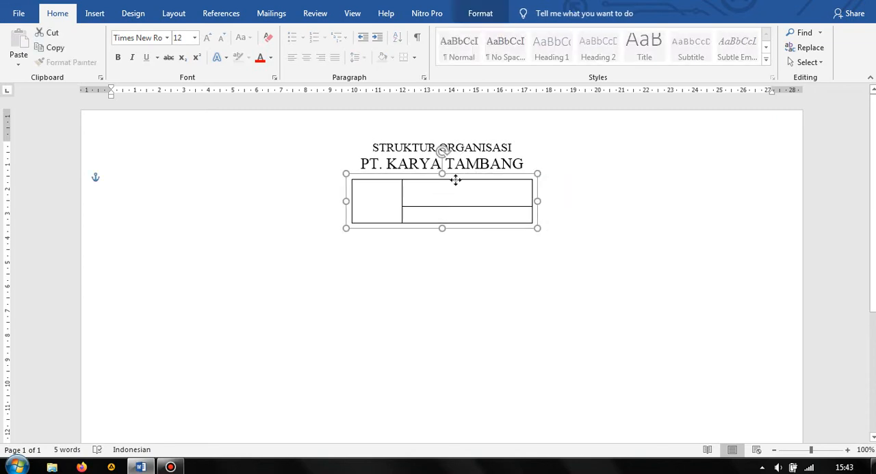
pyautogui.click(566, 215)
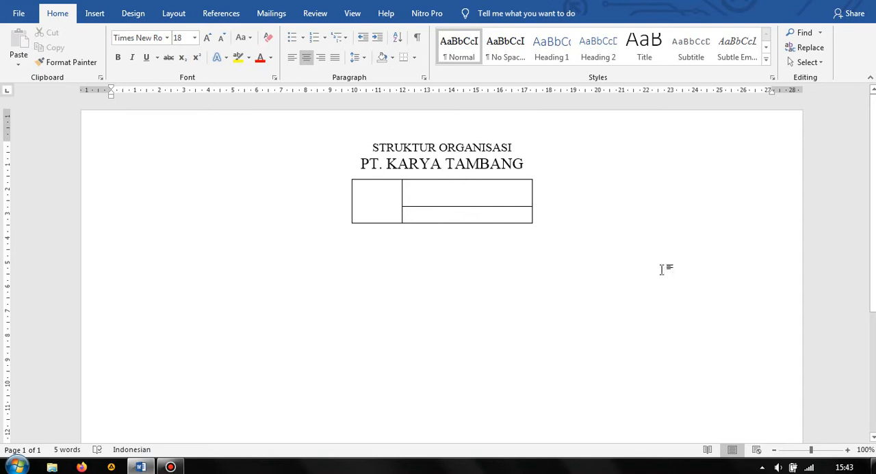
# Draw a straight vertical line about 10,13 cm long downward from the middle of the grouped text boxes' bottom edge
pyautogui.click(774, 451)
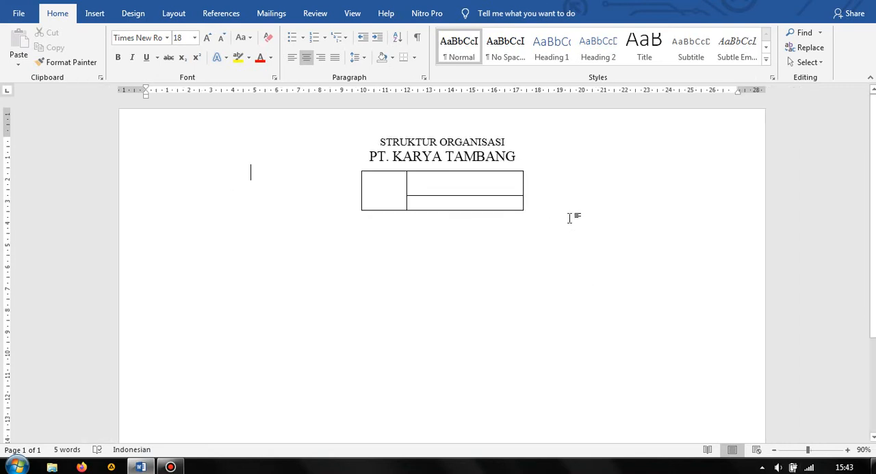
pyautogui.click(445, 213)
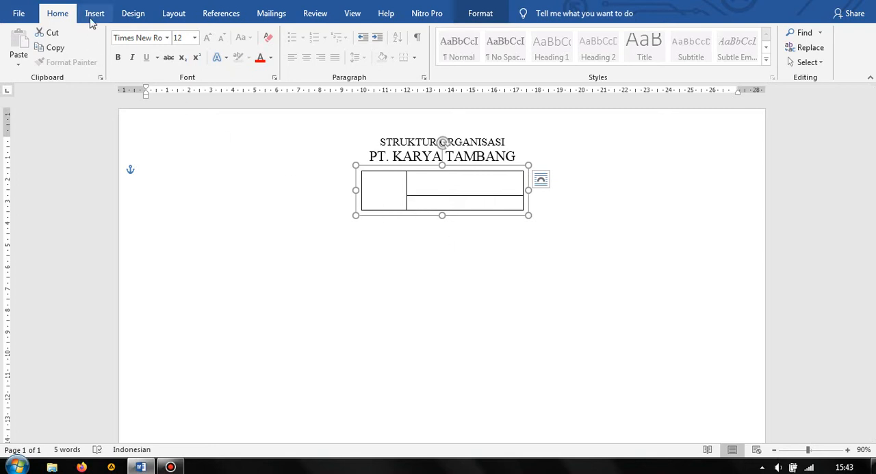
pyautogui.click(464, 273)
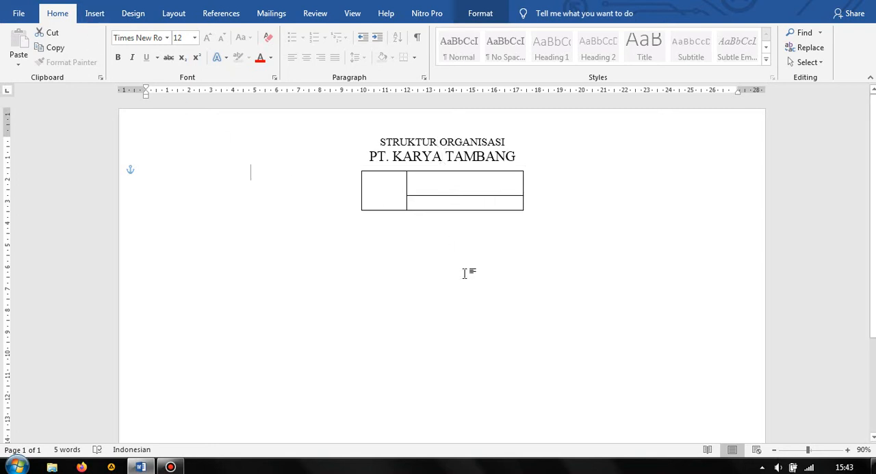
pyautogui.click(95, 13)
pyautogui.click(141, 19)
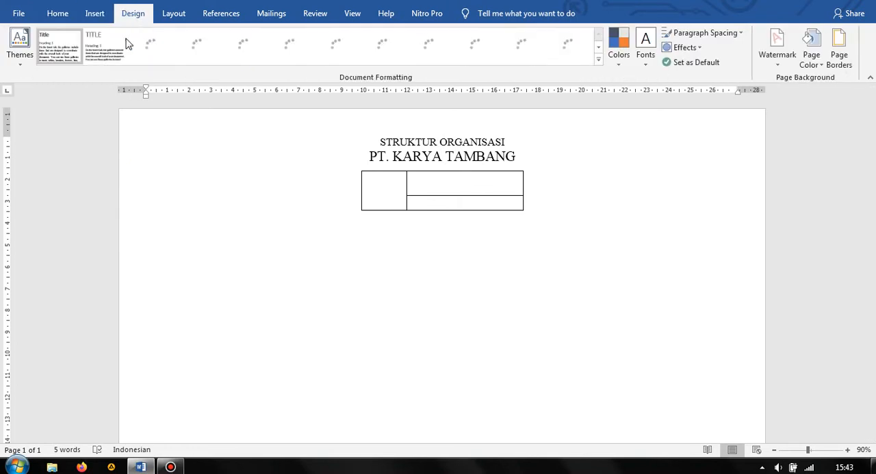
pyautogui.click(94, 16)
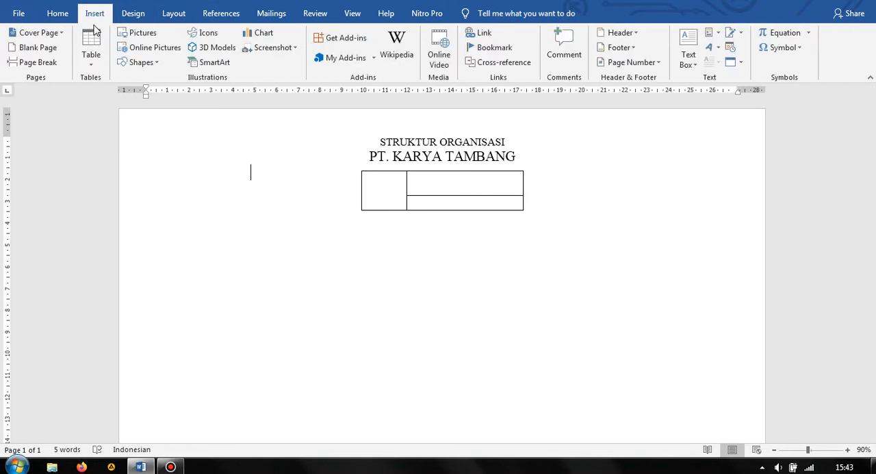
pyautogui.click(142, 63)
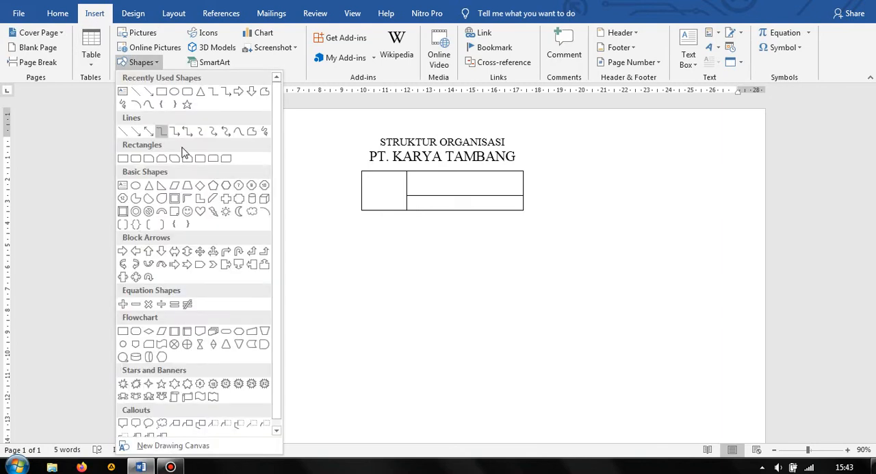
pyautogui.click(133, 91)
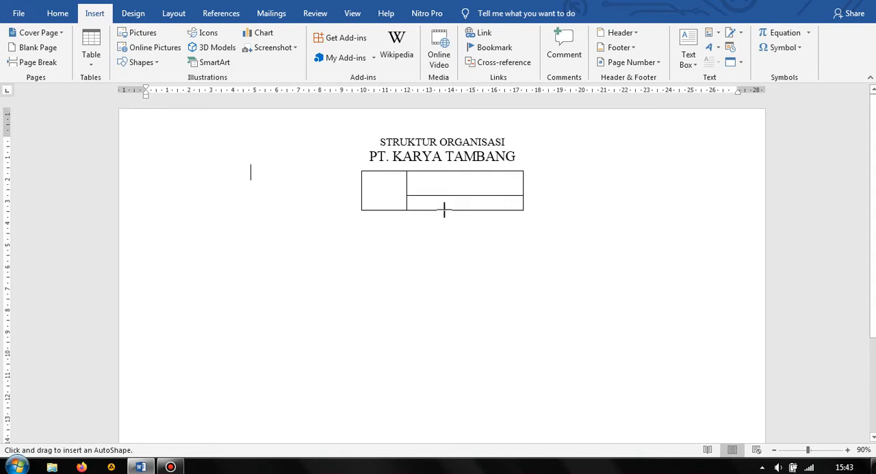
pyautogui.moveTo(440, 210)
pyautogui.mouseDown()
pyautogui.moveTo(431, 344)
pyautogui.moveTo(443, 438)
pyautogui.moveTo(453, 352)
pyautogui.moveTo(448, 379)
pyautogui.mouseUp()
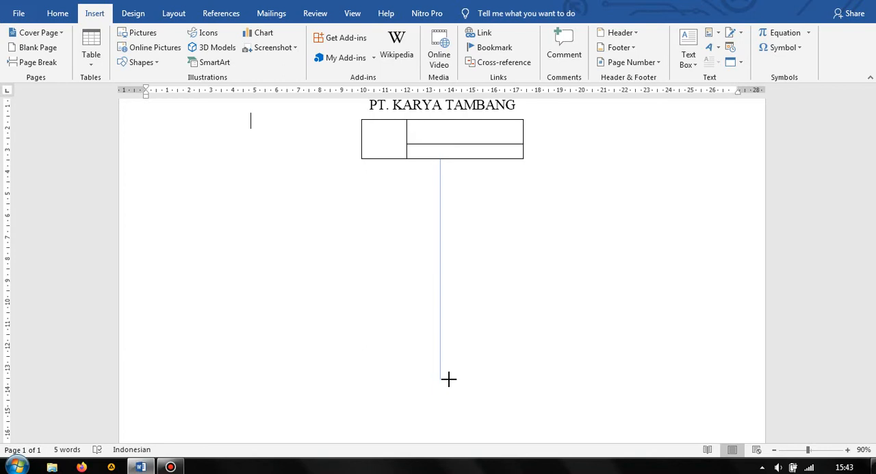
pyautogui.moveTo(448, 379); pyautogui.dragTo(449, 379)
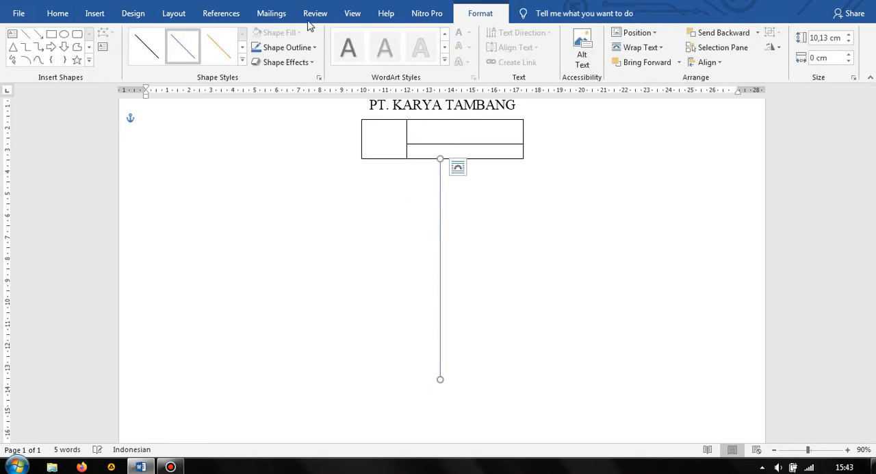
pyautogui.click(547, 208)
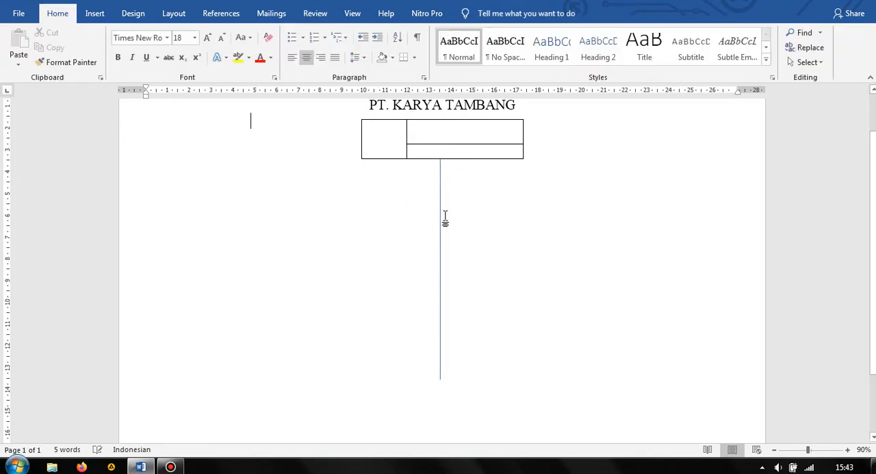
# Format the vertical connecting line with a black outline and a weight of 1½ pt
pyautogui.click(441, 219)
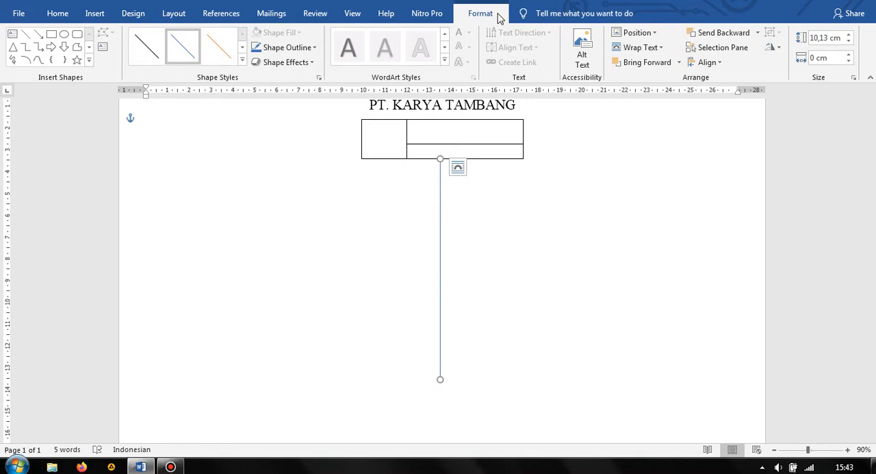
pyautogui.click(281, 54)
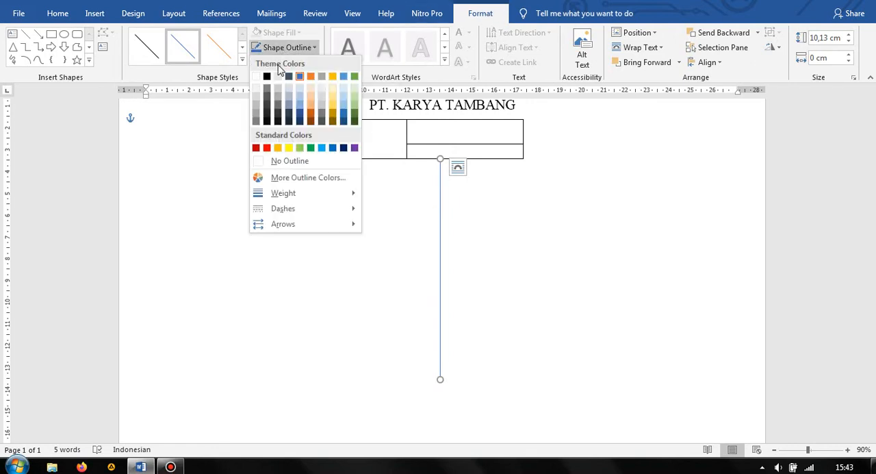
pyautogui.click(267, 76)
pyautogui.click(281, 54)
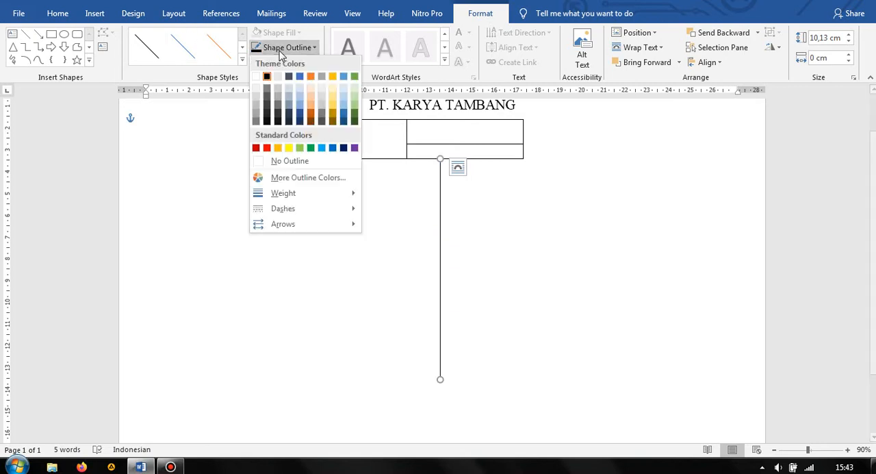
pyautogui.moveTo(307, 195)
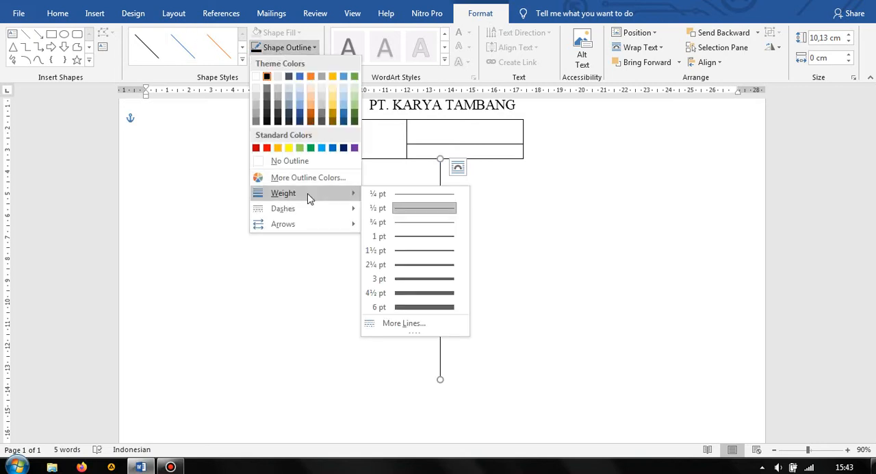
pyautogui.click(448, 251)
pyautogui.click(527, 215)
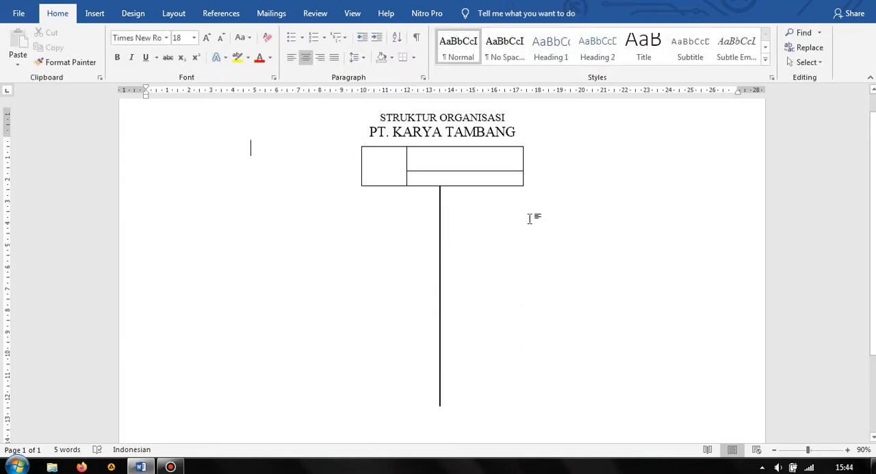
# Set the outline weight of the grouped text boxes under the heading to 1½ pt
pyautogui.scroll(1, 365, 175)
pyautogui.click(369, 173)
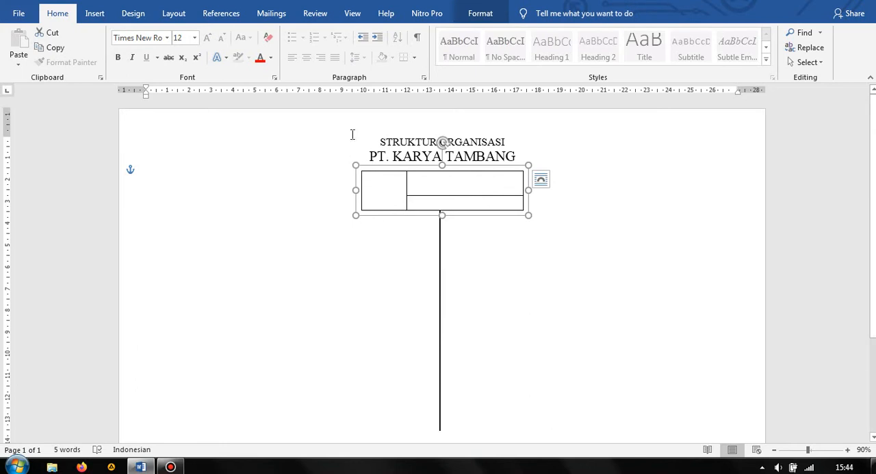
pyautogui.click(481, 14)
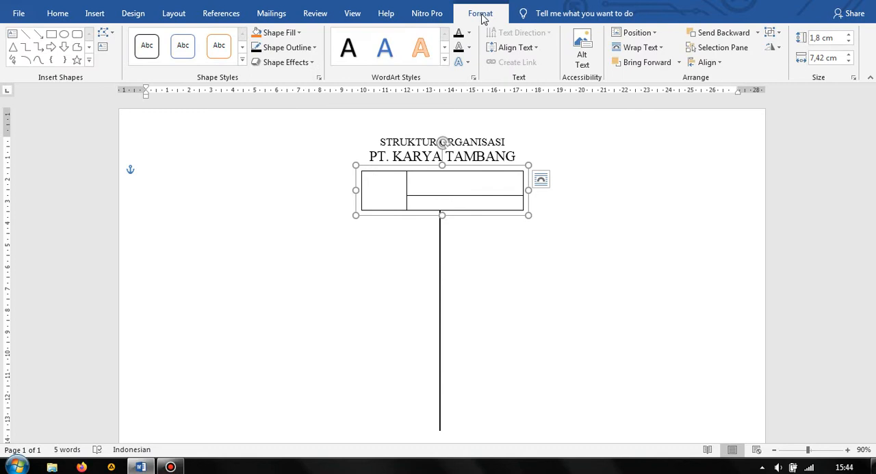
pyautogui.click(305, 49)
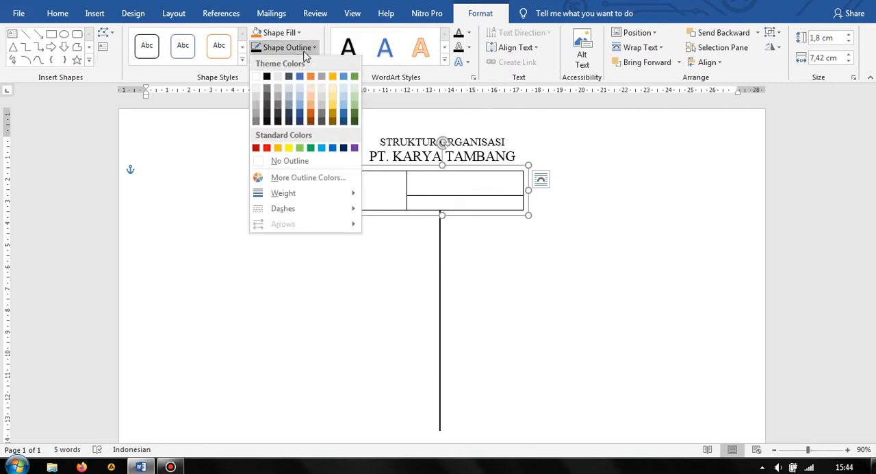
pyautogui.moveTo(343, 198)
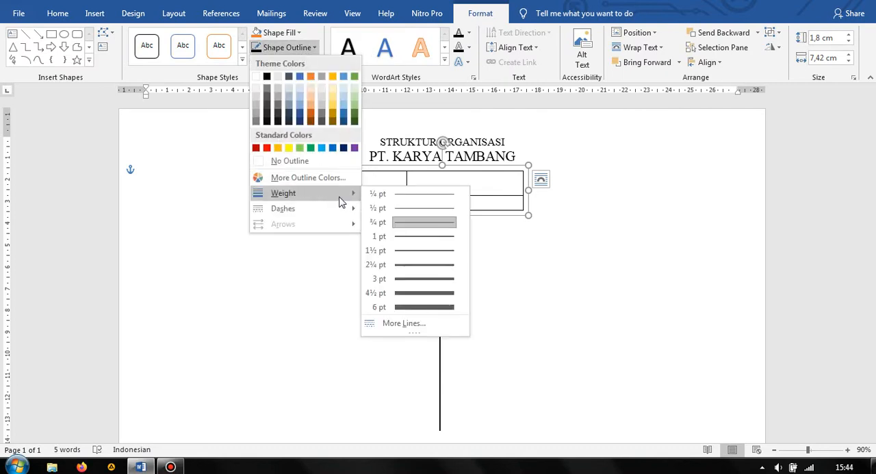
pyautogui.click(418, 251)
pyautogui.click(552, 244)
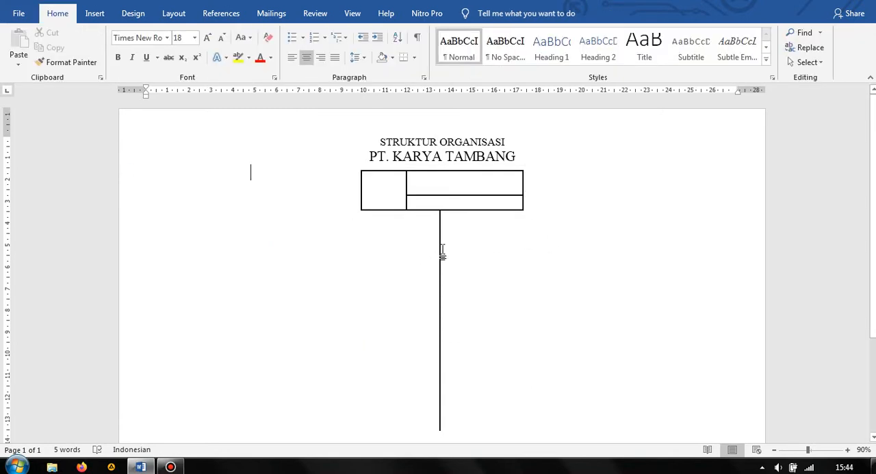
# Shift the vertical connecting line slightly to the left along the bottom edge of the grouped text boxes
pyautogui.moveTo(442, 250)
pyautogui.mouseDown()
pyautogui.moveTo(426, 246)
pyautogui.moveTo(435, 246)
pyautogui.mouseUp()
pyautogui.click(581, 246)
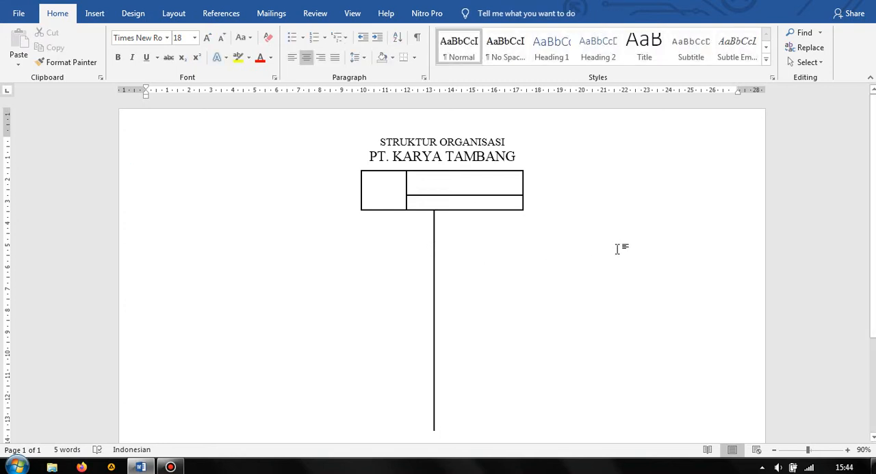
pyautogui.scroll(-2, 618, 249)
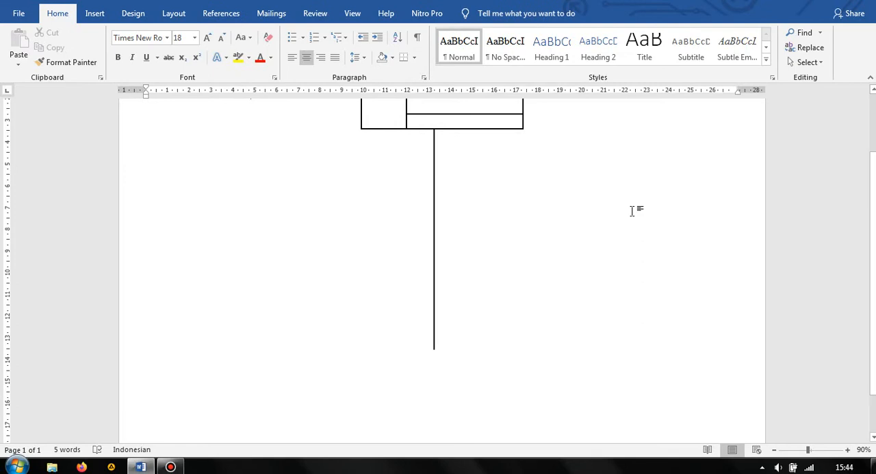
pyautogui.scroll(2, 633, 209)
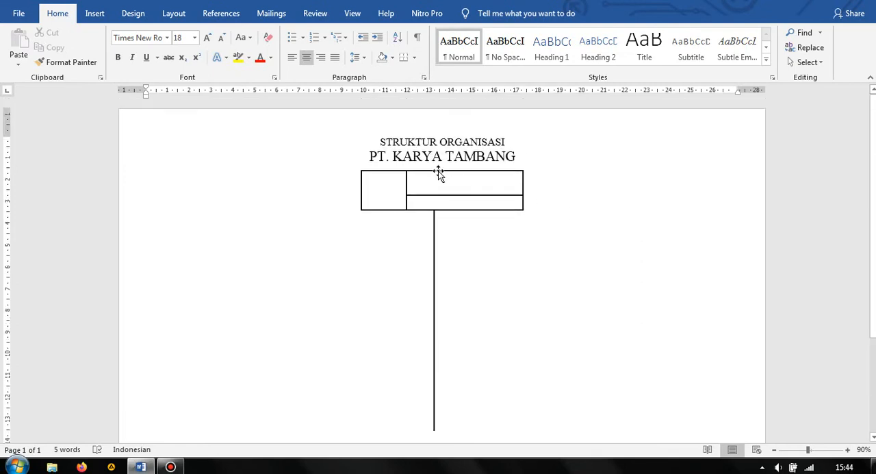
# Place a copy of the grouped text boxes lower down, to the left of the vertical line
pyautogui.click(439, 171)
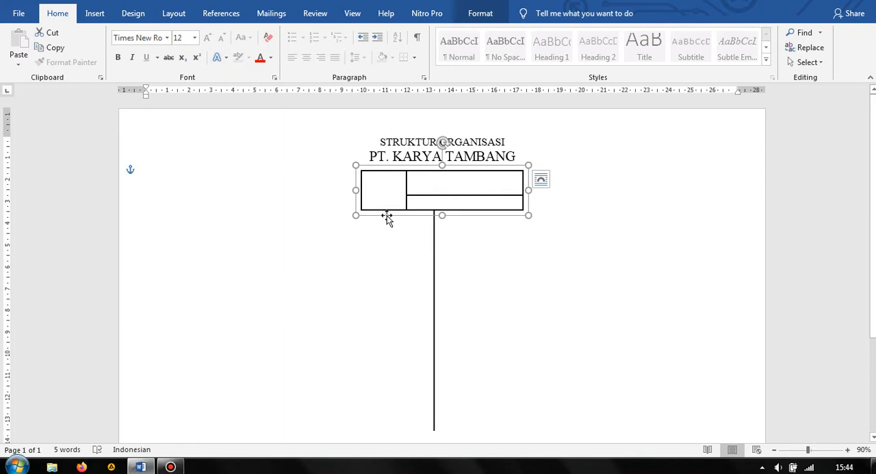
pyautogui.moveTo(387, 216); pyautogui.dragTo(195, 263)
pyautogui.click(393, 287)
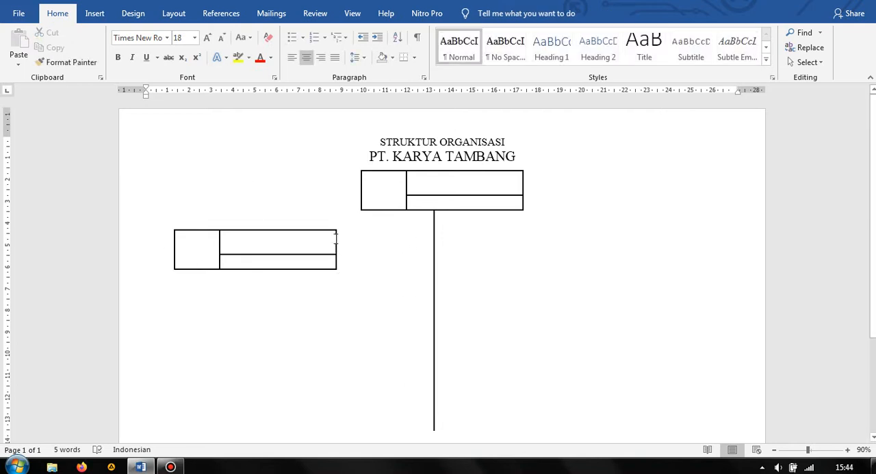
# Copy the left group of text boxes to the right of the vertical line and align both groups at the same height
pyautogui.click(302, 230)
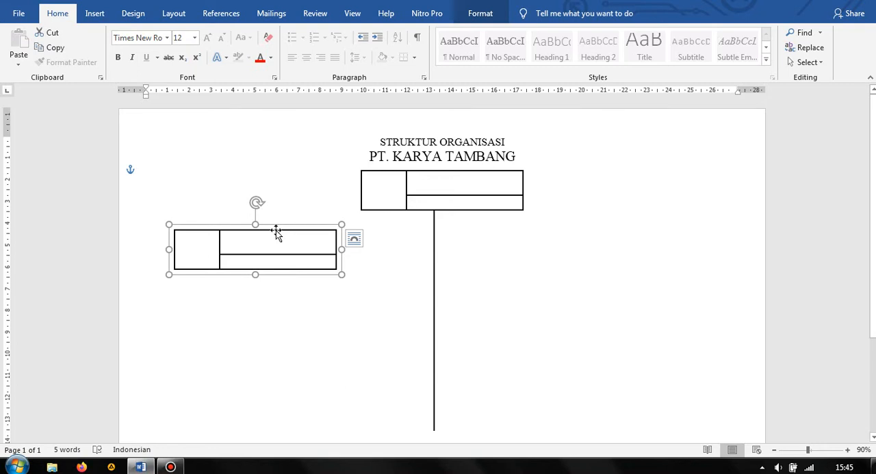
pyautogui.moveTo(277, 234); pyautogui.dragTo(621, 229)
pyautogui.click(503, 317)
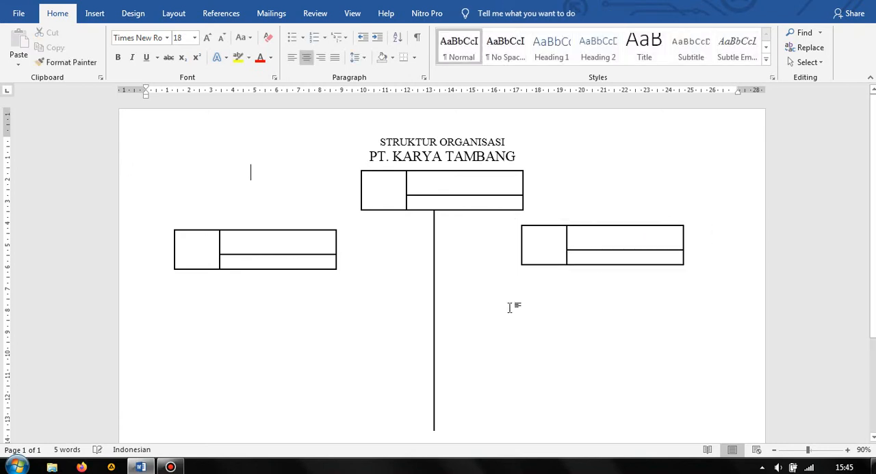
pyautogui.moveTo(620, 227); pyautogui.dragTo(620, 231)
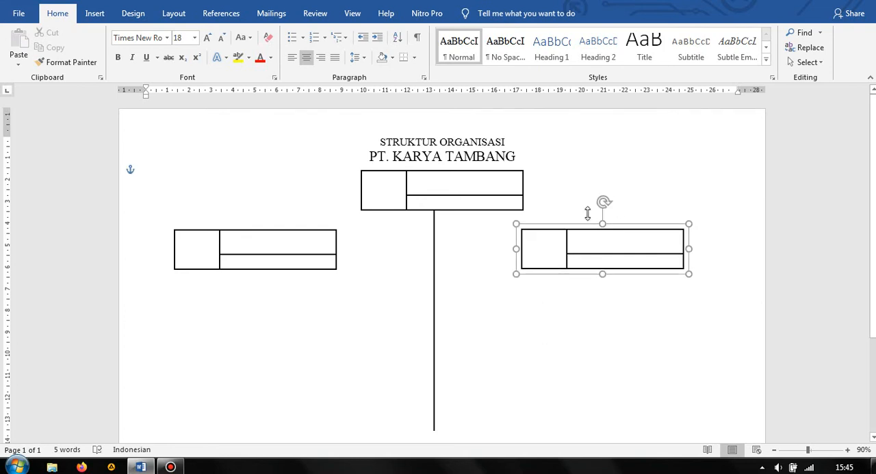
# Enter "PEMIMPIN PT" in the upper-right box of the top group, at font size 14 and centred
pyautogui.click(448, 182)
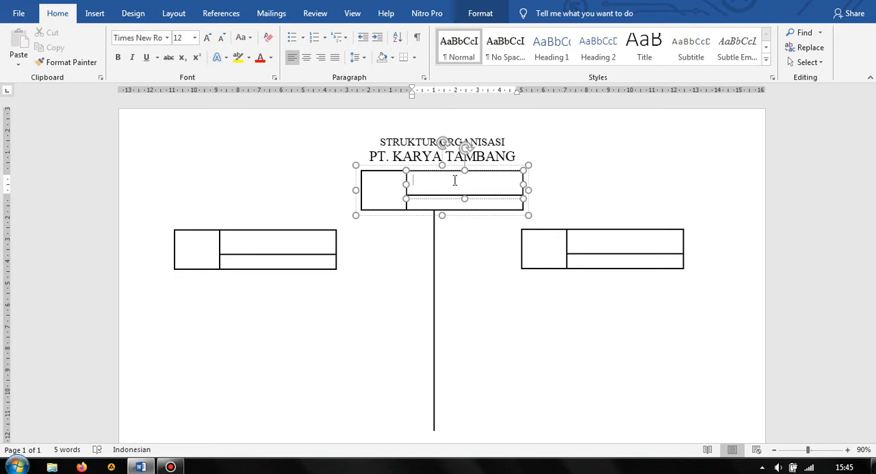
pyautogui.write('PEMIMPIN PT')
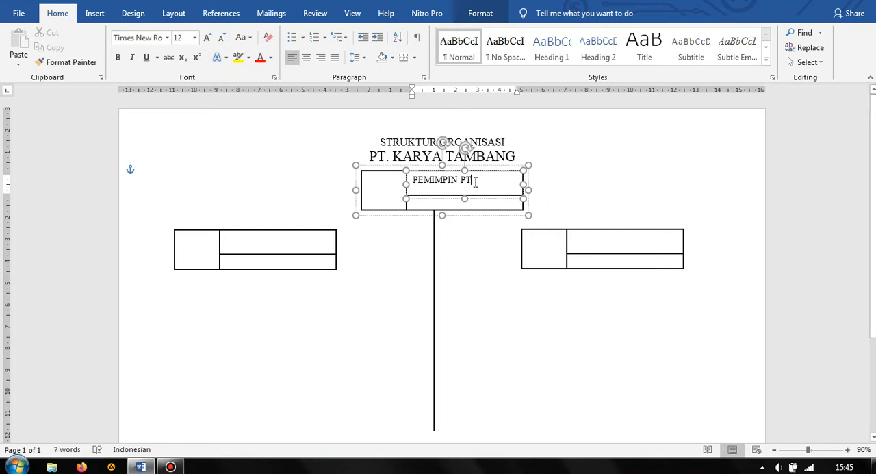
pyautogui.moveTo(476, 180); pyautogui.dragTo(412, 180)
pyautogui.click(181, 37)
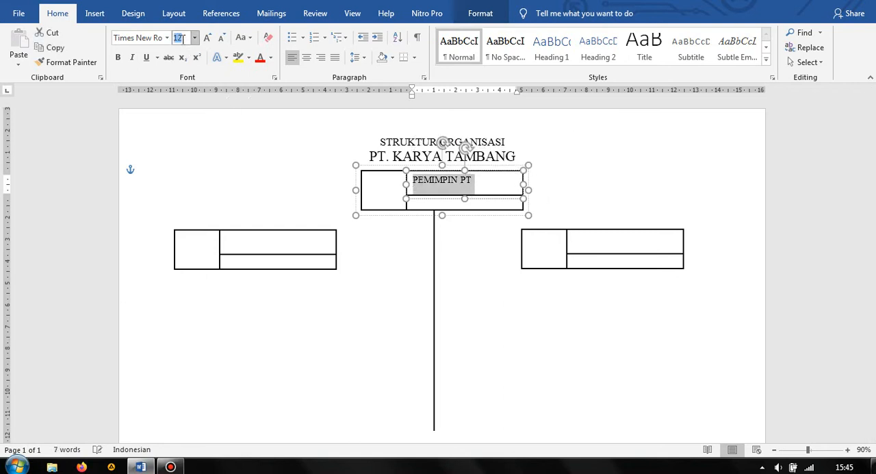
pyautogui.press('Return')
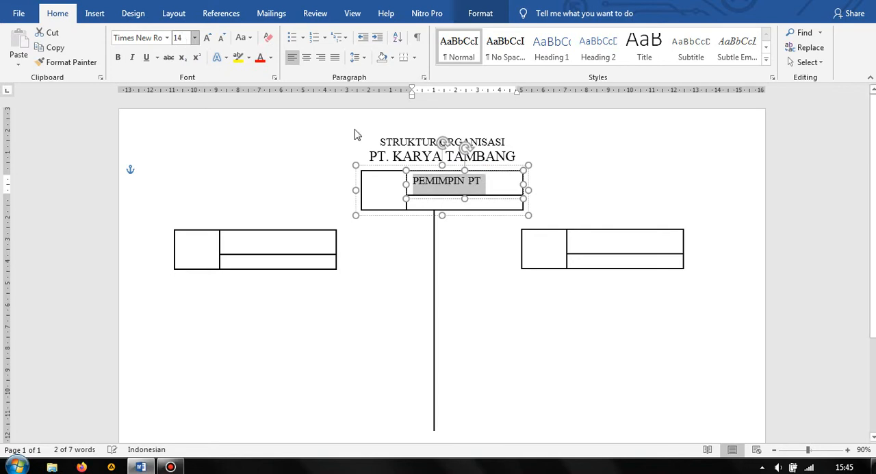
pyautogui.click(306, 60)
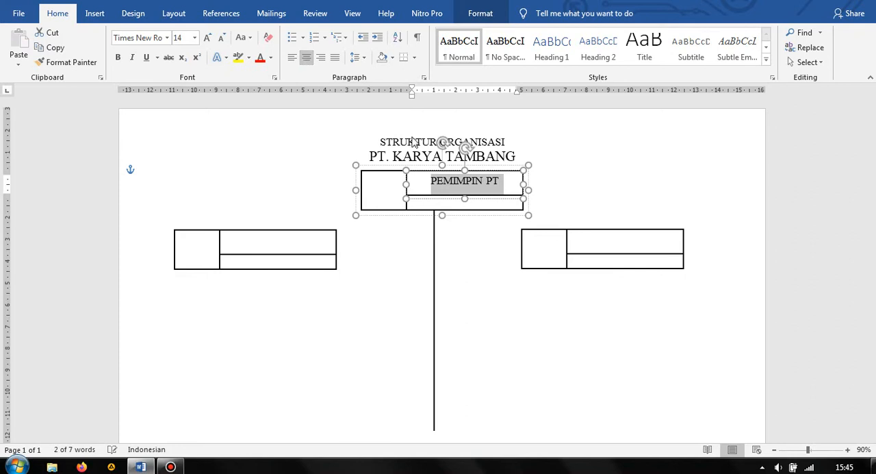
# Enter the leader's full name in the box below "PEMIMPIN PT", at font size 10 and centred
pyautogui.click(455, 204)
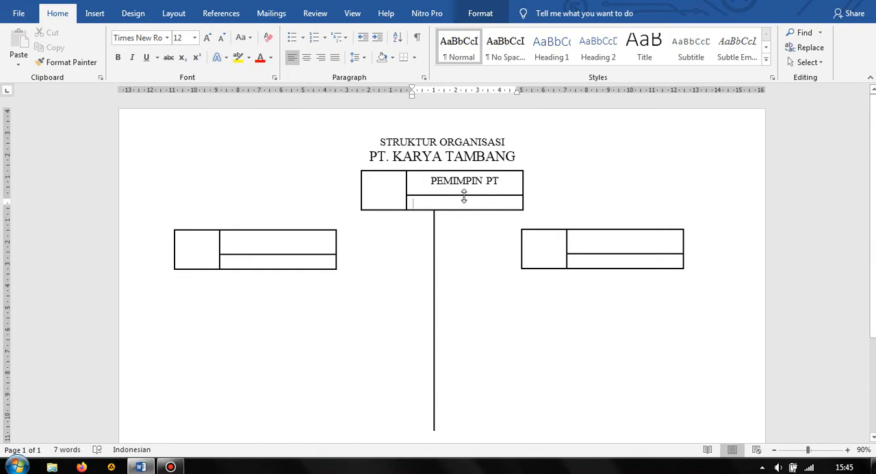
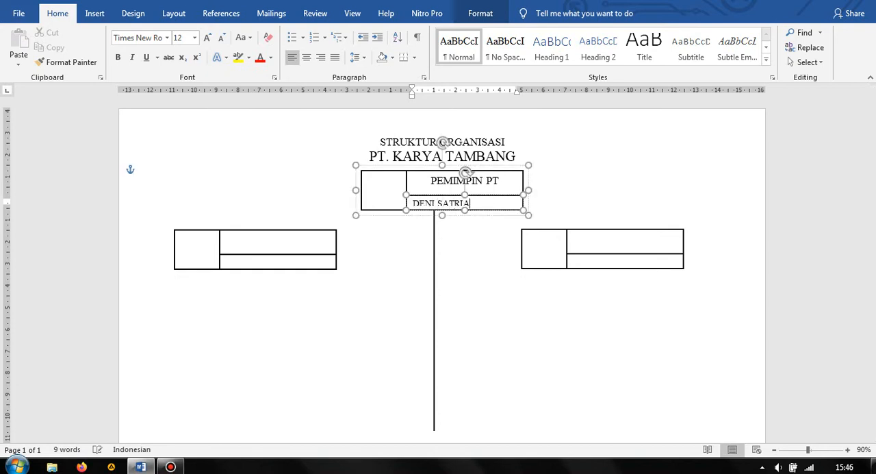
pyautogui.click(491, 229)
pyautogui.moveTo(473, 203); pyautogui.dragTo(420, 200)
pyautogui.click(180, 38)
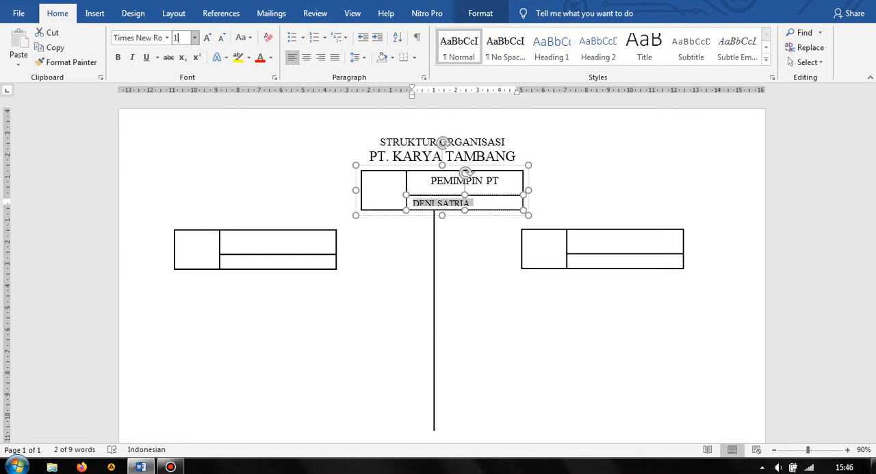
pyautogui.write('10')
pyautogui.press('Return')
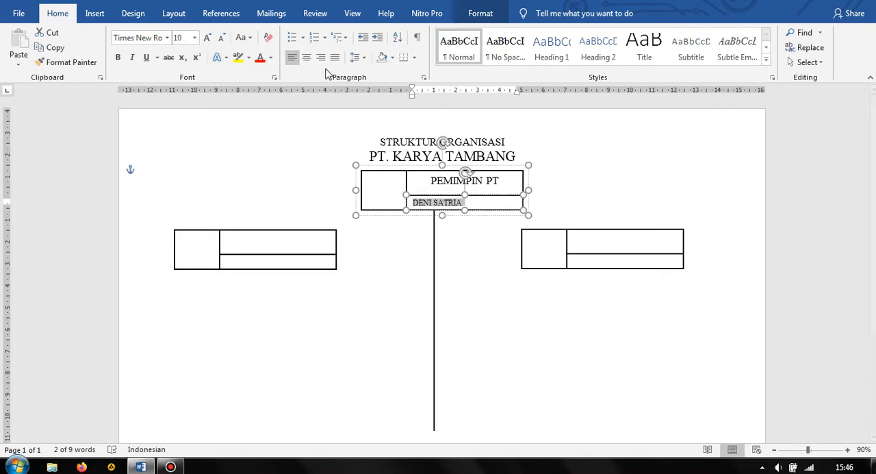
pyautogui.click(307, 58)
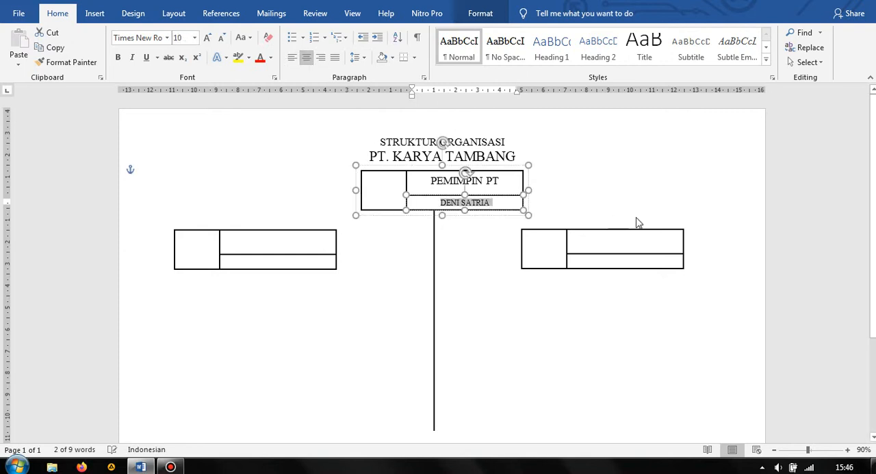
# Insert the portrait photo from the Desktop folder "Tugas Baru" into the left box of the top group and select it
pyautogui.click(380, 192)
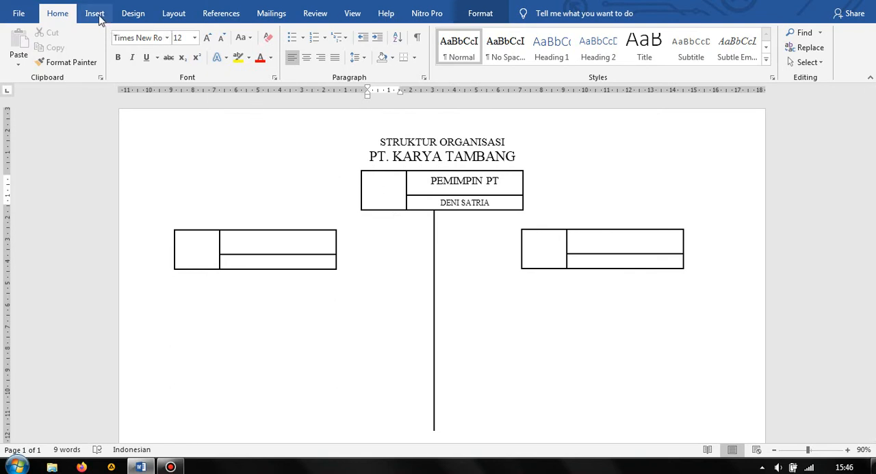
pyautogui.click(96, 15)
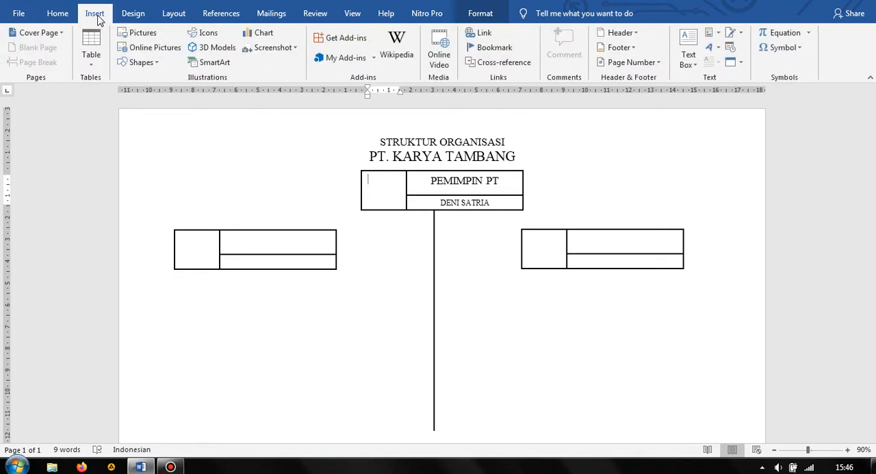
pyautogui.click(144, 36)
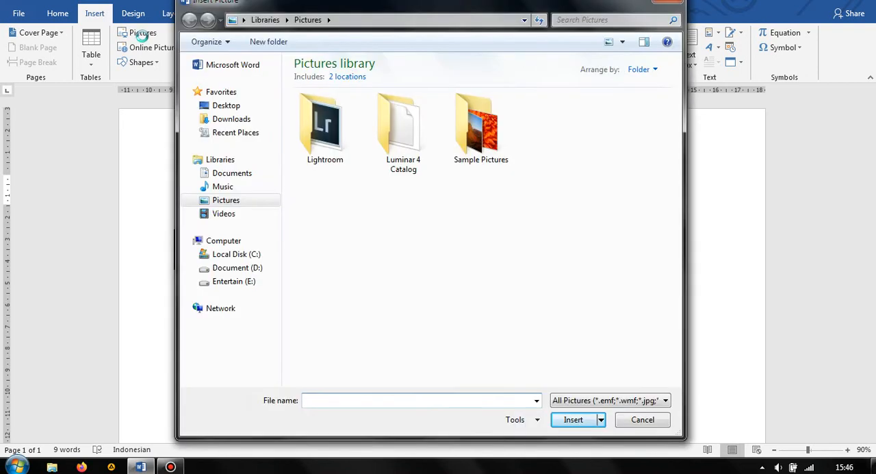
pyautogui.click(248, 109)
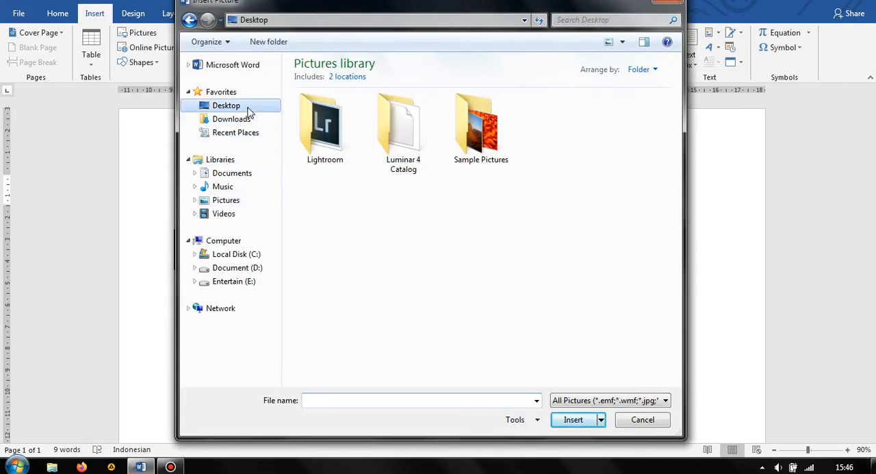
pyautogui.doubleClick(499, 145)
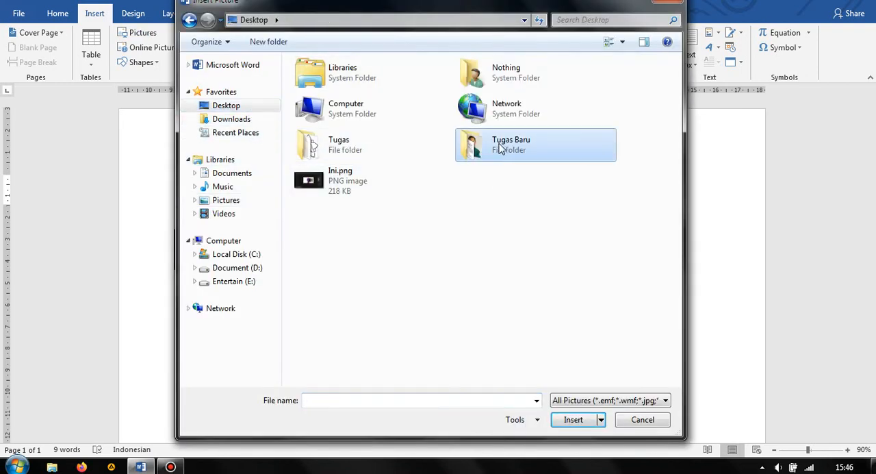
pyautogui.click(418, 130)
pyautogui.click(574, 420)
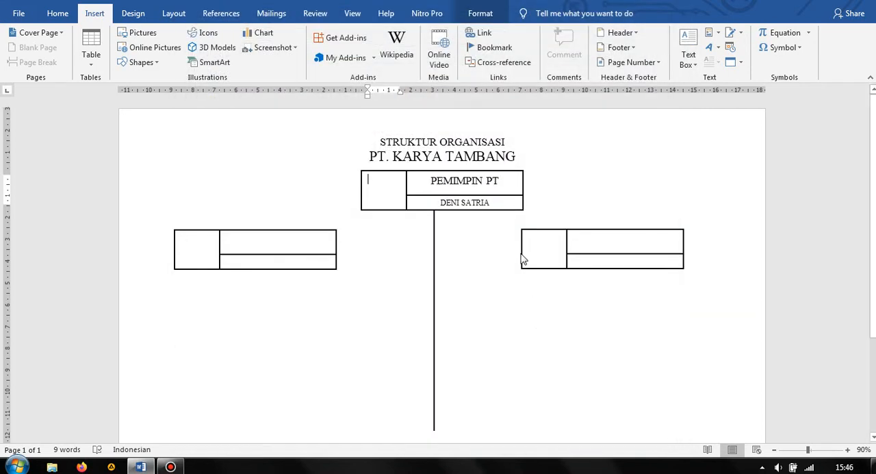
pyautogui.click(601, 190)
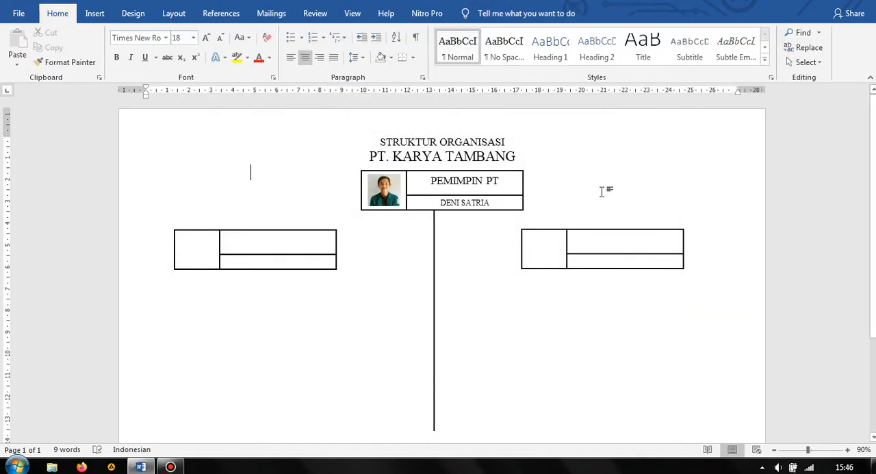
pyautogui.click(385, 195)
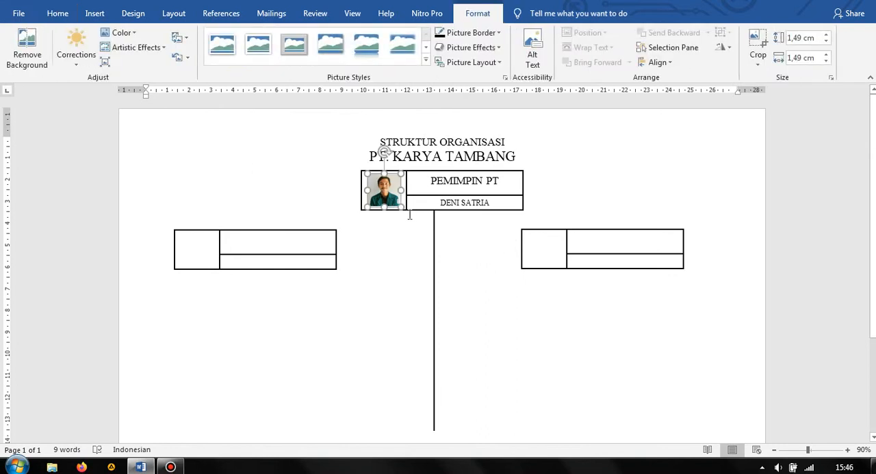
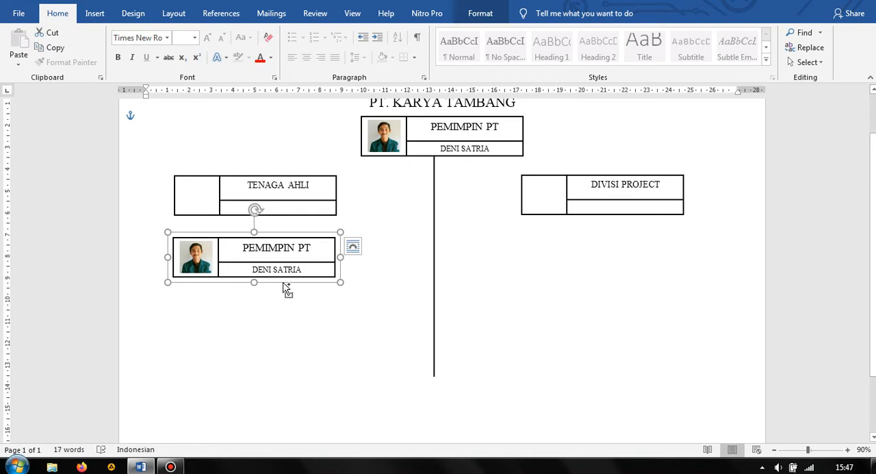
# Copy the lower-left PEMIMPIN PT group beneath the DIVISI PROJECT group at matching height, and retitle the left original "DIV. ADM AHLI"
pyautogui.moveTo(286, 289); pyautogui.dragTo(614, 271)
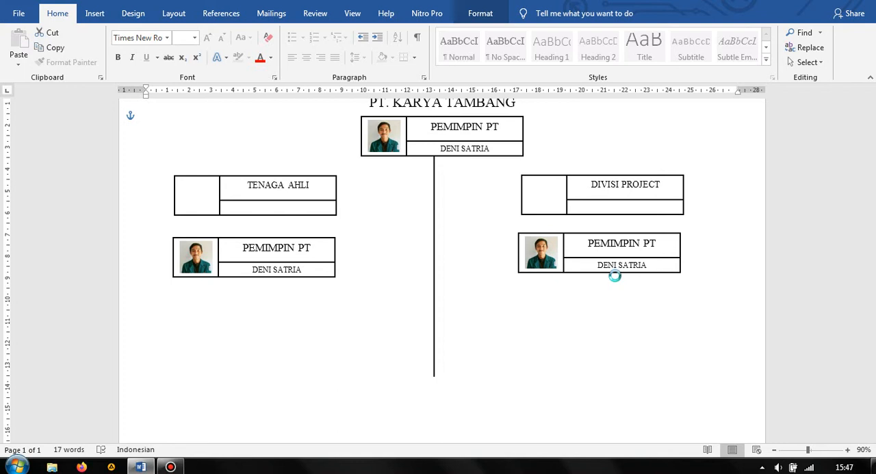
pyautogui.moveTo(614, 276); pyautogui.dragTo(617, 276)
pyautogui.click(291, 253)
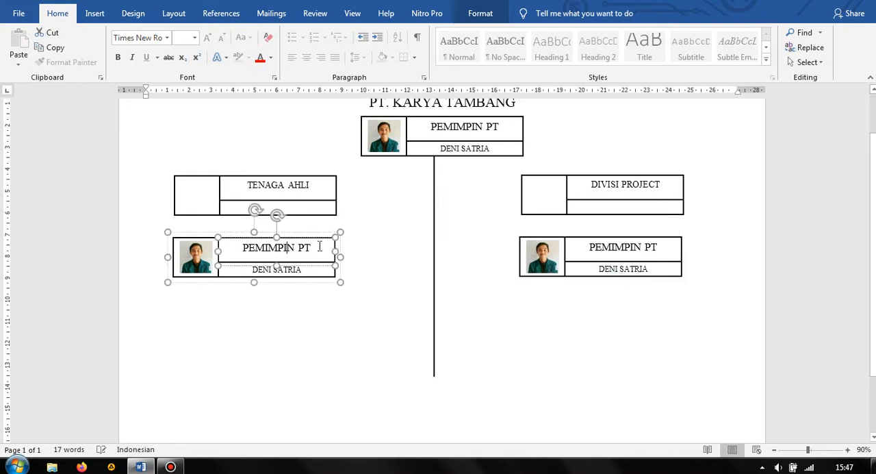
pyautogui.tripleClick(291, 252)
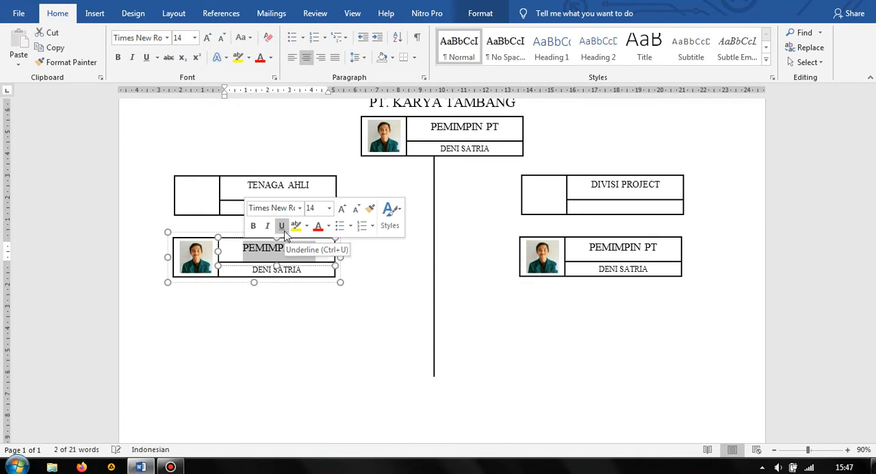
pyautogui.write('DIV')
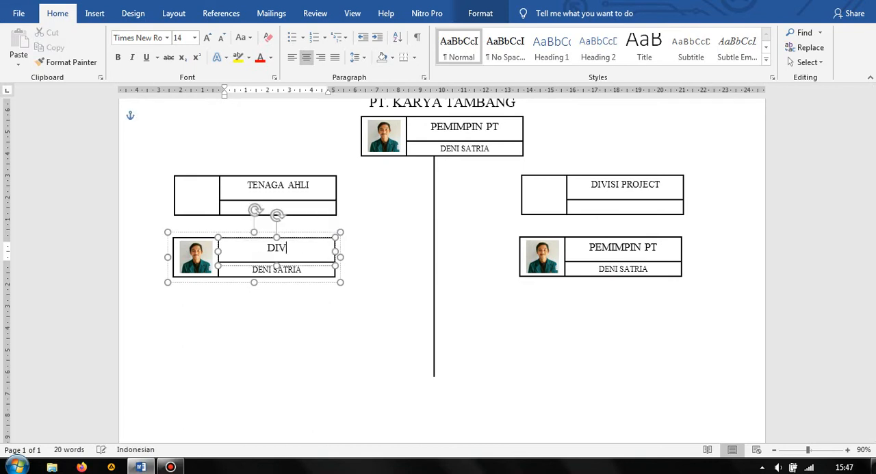
pyautogui.write('. ADM AHLI')
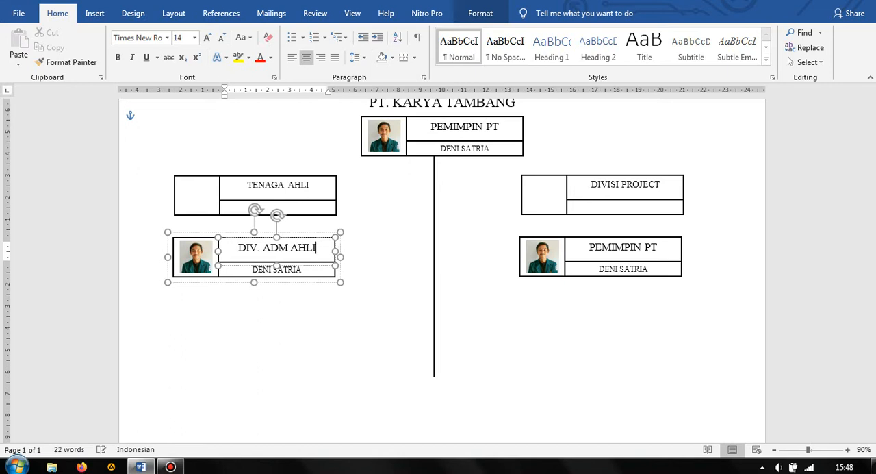
# Insert the portrait photo from the "Tugas Baru" folder into the empty left box of the TENAGA AHLI group
pyautogui.click(193, 196)
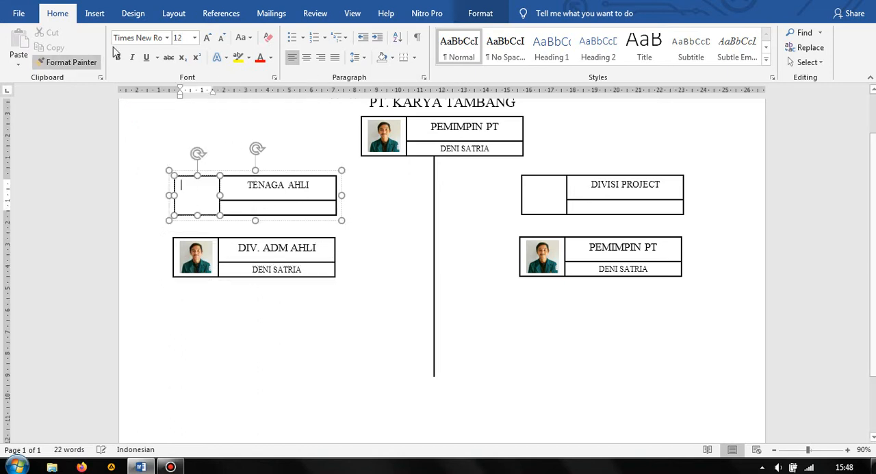
pyautogui.click(99, 15)
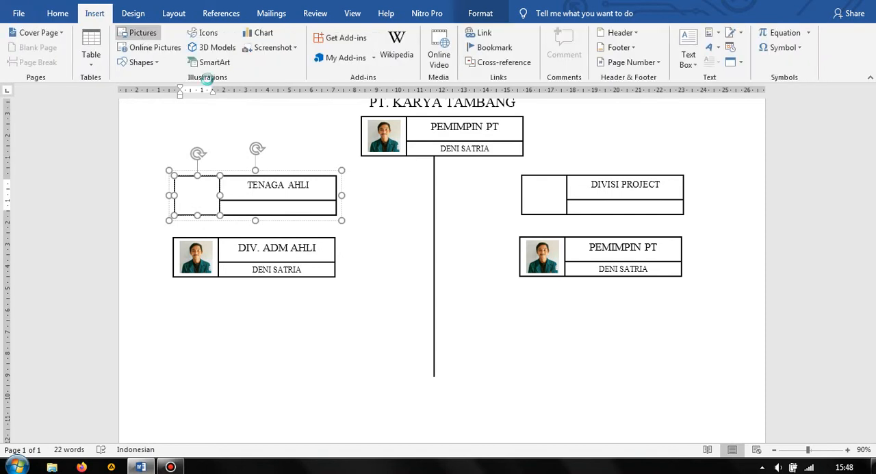
pyautogui.click(143, 33)
pyautogui.click(404, 96)
pyautogui.click(574, 420)
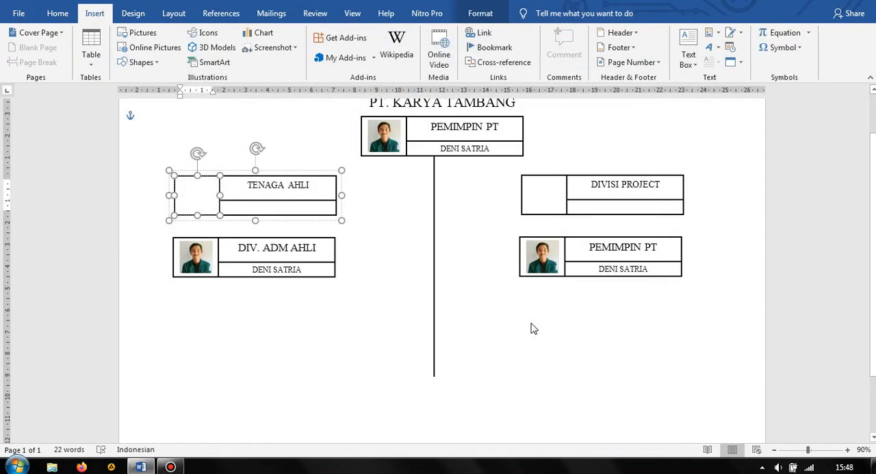
# Insert the portrait photo from the "Tugas Baru" folder into the empty left box of the DIVISI PROJECT group
pyautogui.click(546, 201)
pyautogui.click(58, 13)
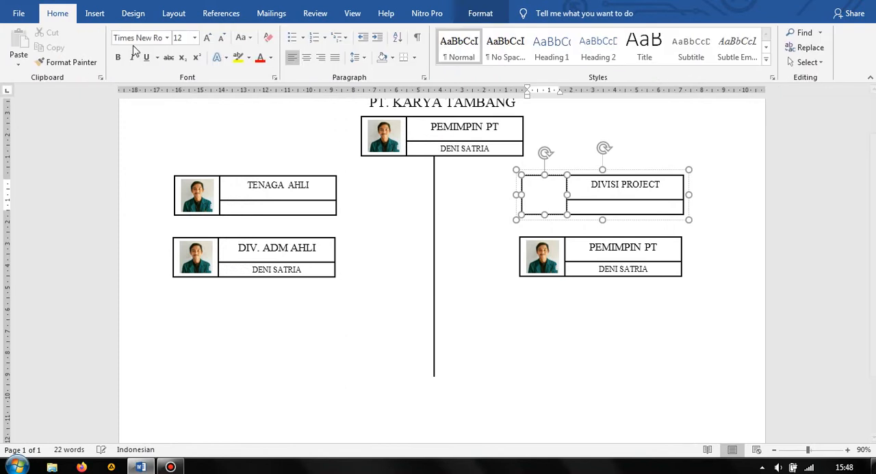
pyautogui.click(98, 15)
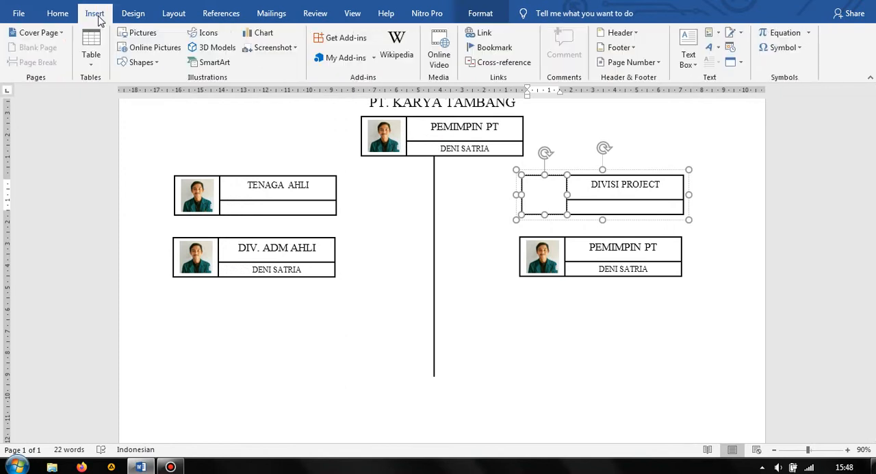
pyautogui.click(137, 32)
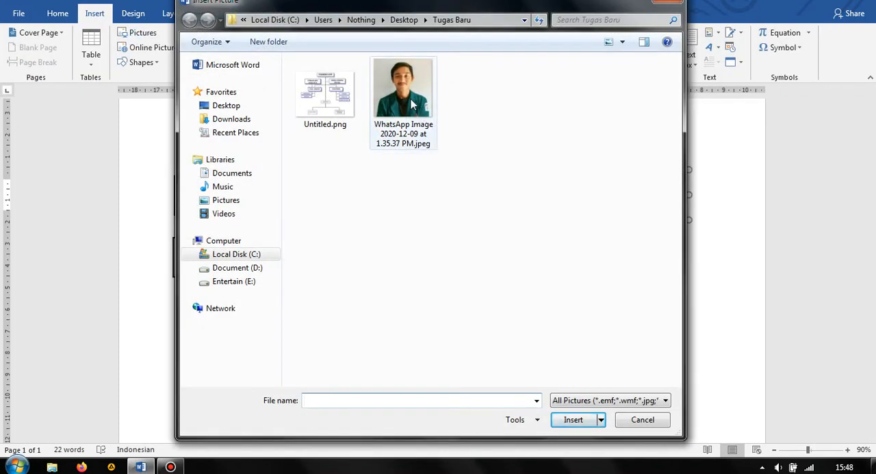
pyautogui.click(412, 102)
pyautogui.click(575, 419)
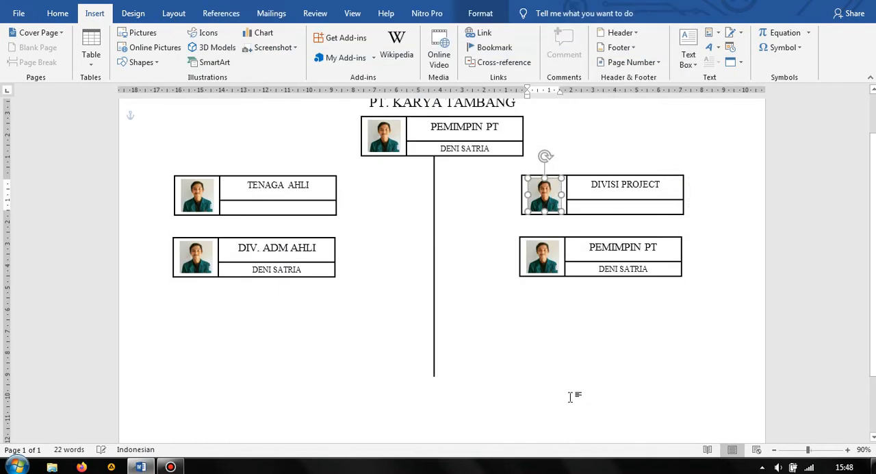
# Replace the position title in the group below DIVISI PROJECT with "DIV. TEKNIK"
pyautogui.click(629, 251)
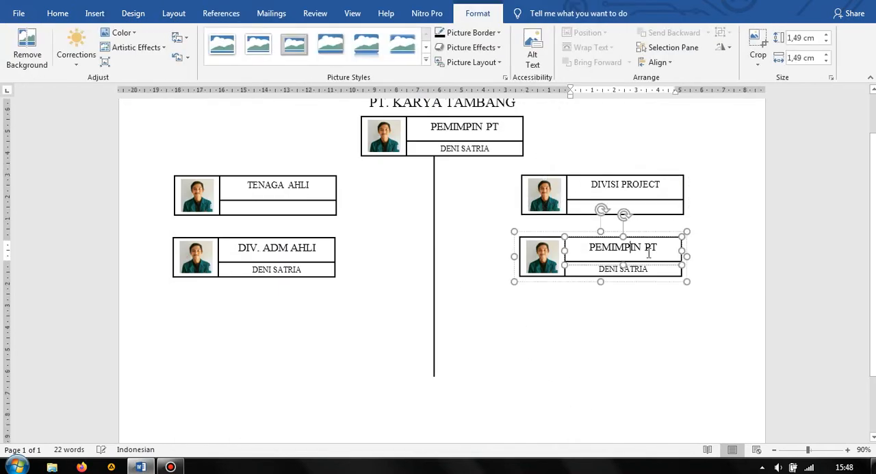
pyautogui.moveTo(665, 250); pyautogui.dragTo(582, 255)
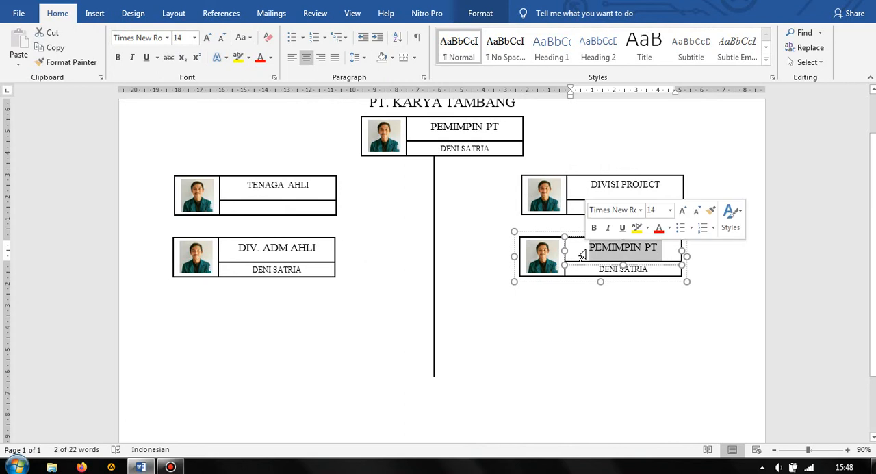
pyautogui.write('DIV.')
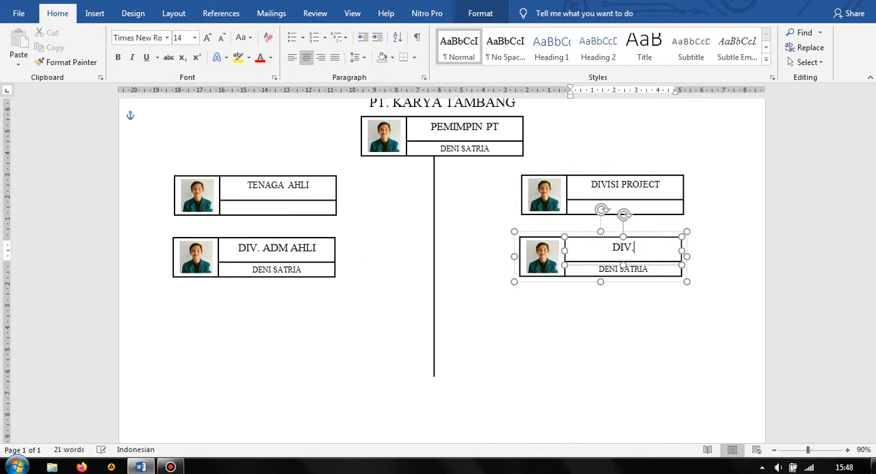
pyautogui.write(' TEKNIK')
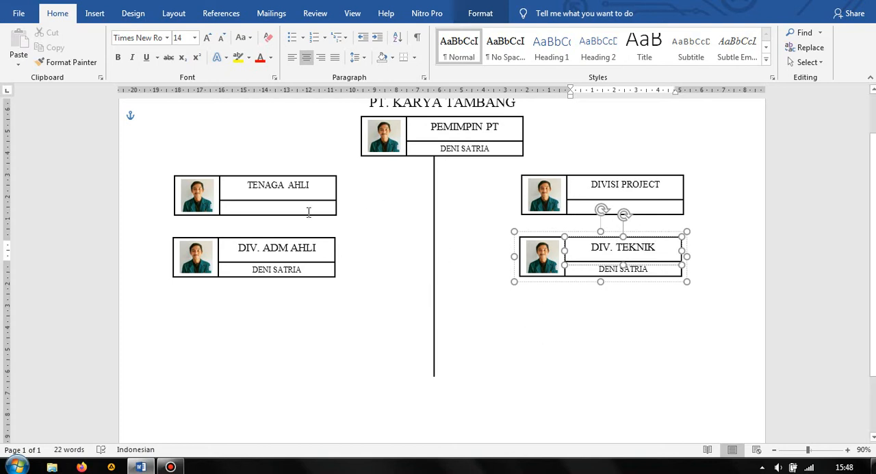
# Enter the person's full name in the box below "TENAGA AHLI", at font size 10 and centred
pyautogui.click(297, 208)
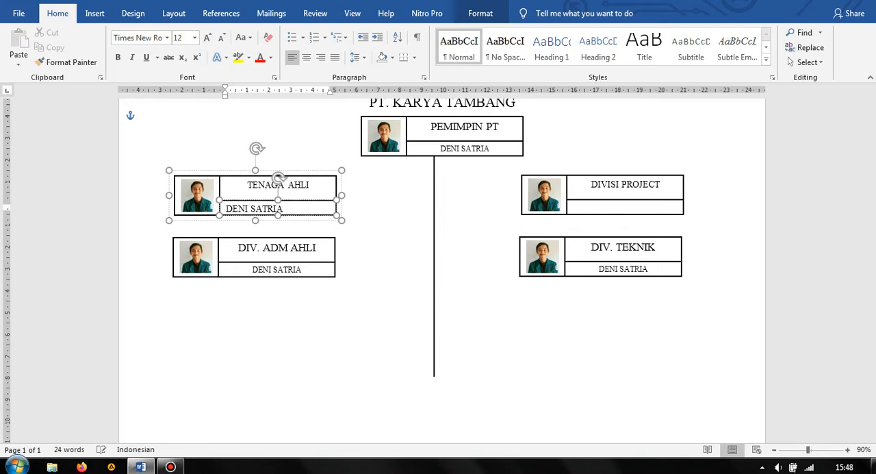
pyautogui.moveTo(287, 209); pyautogui.dragTo(226, 209)
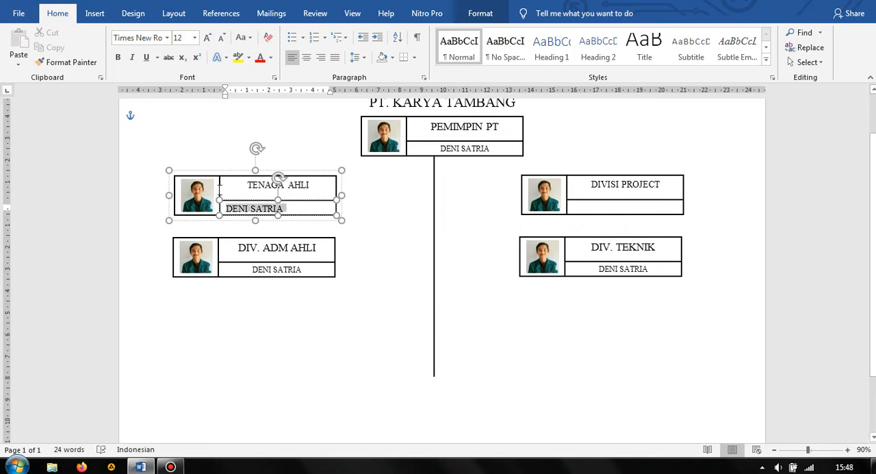
pyautogui.write('10')
pyautogui.press('Return')
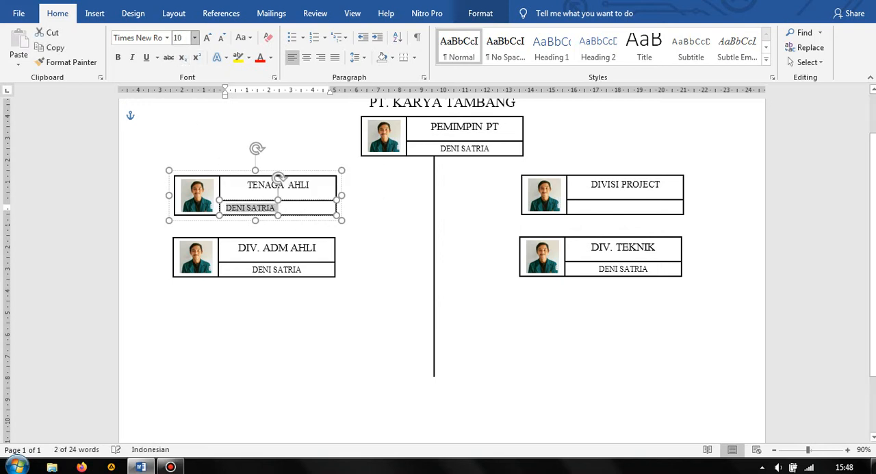
pyautogui.click(306, 58)
# Enter the person's full name in the box below "DIVISI PROJECT", centred and at font size 10
pyautogui.click(638, 205)
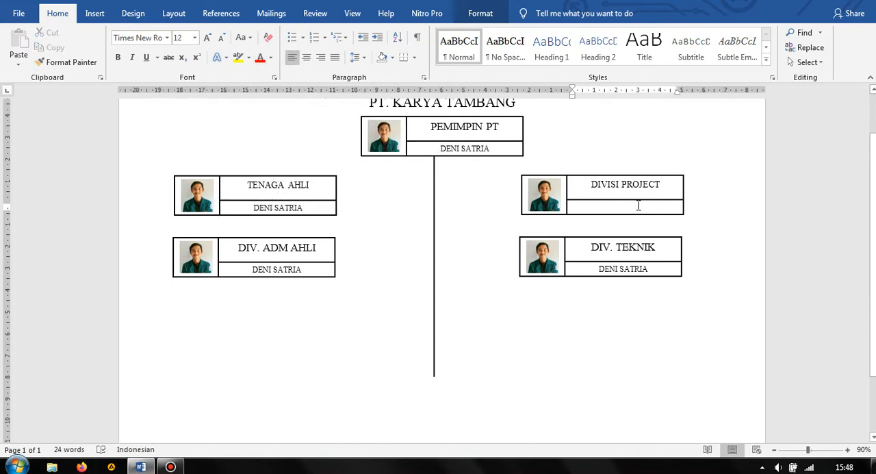
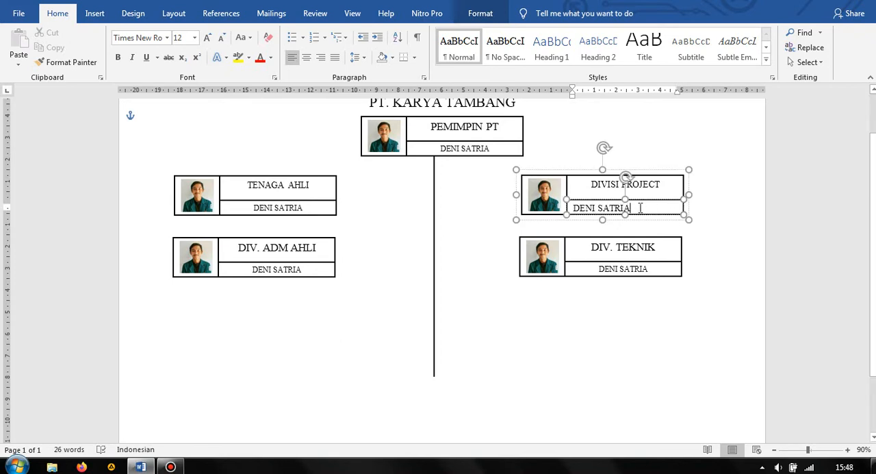
pyautogui.moveTo(628, 208); pyautogui.dragTo(572, 207)
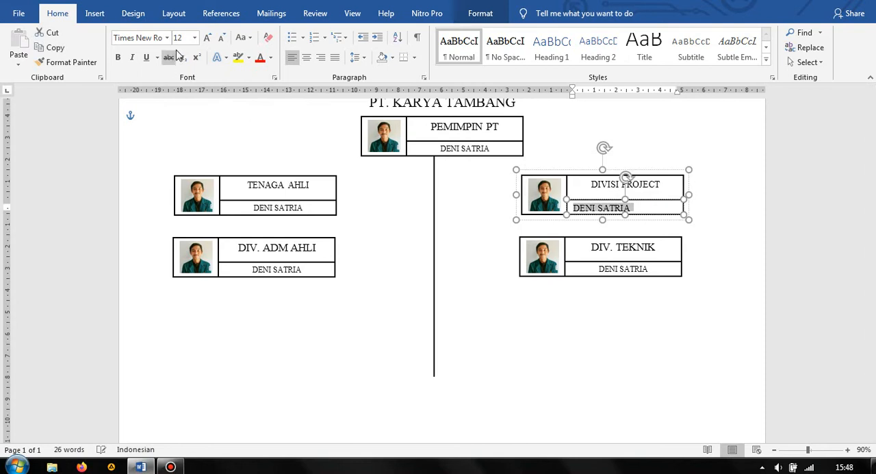
pyautogui.click(306, 57)
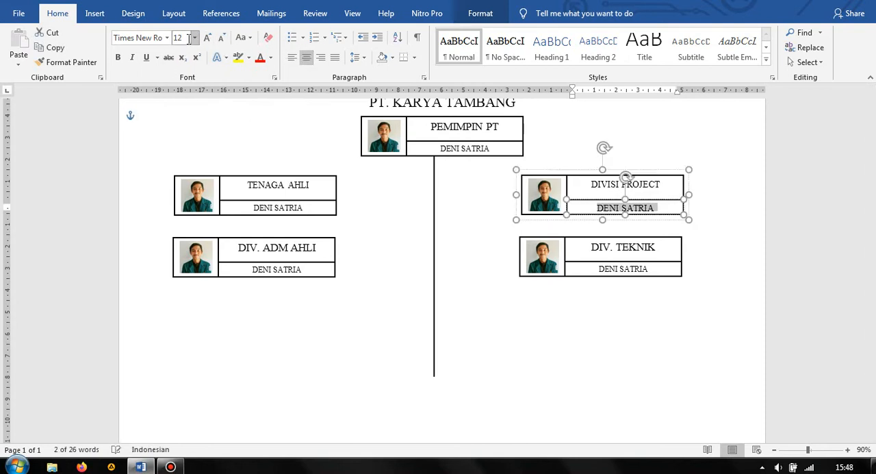
pyautogui.click(195, 38)
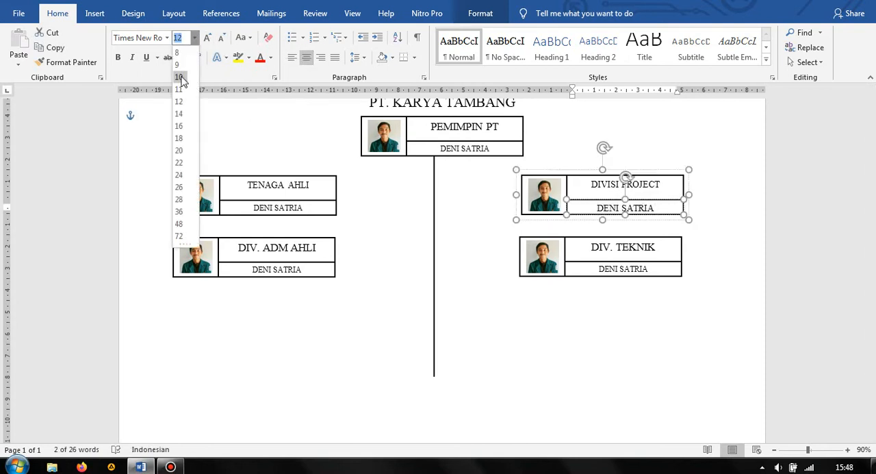
pyautogui.click(179, 77)
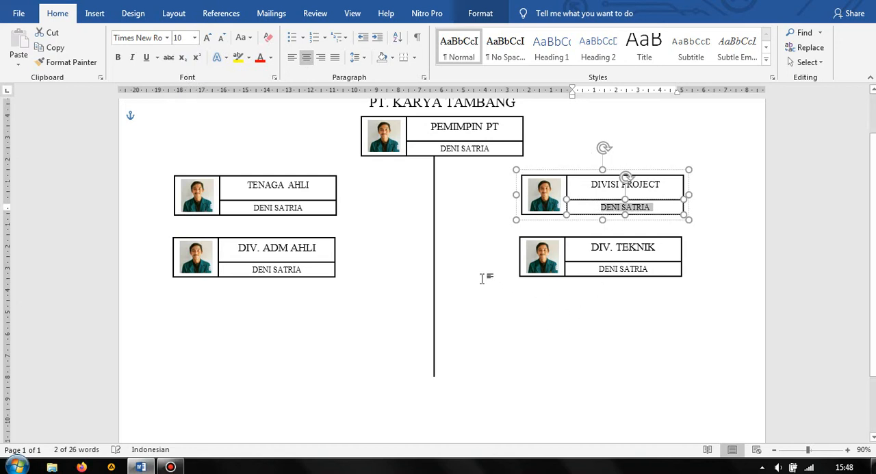
# Draw a straight horizontal line about 4 cm long connecting the DIVISI PROJECT group's left edge to the central vertical line
pyautogui.click(342, 313)
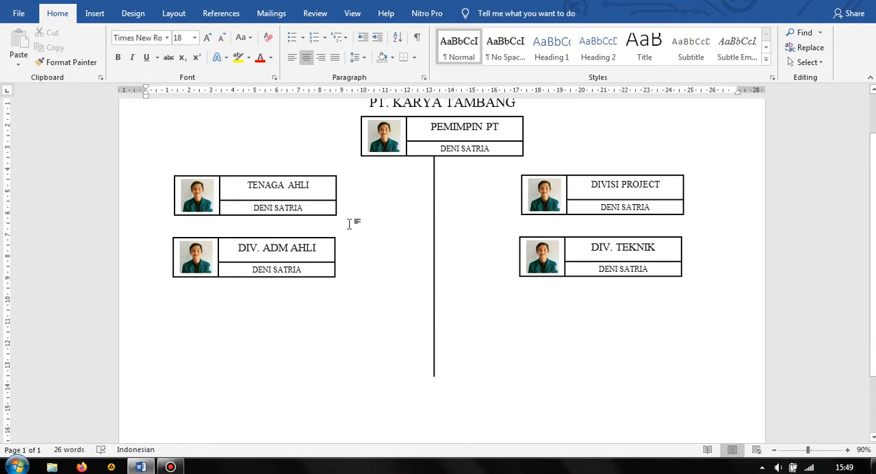
pyautogui.click(102, 14)
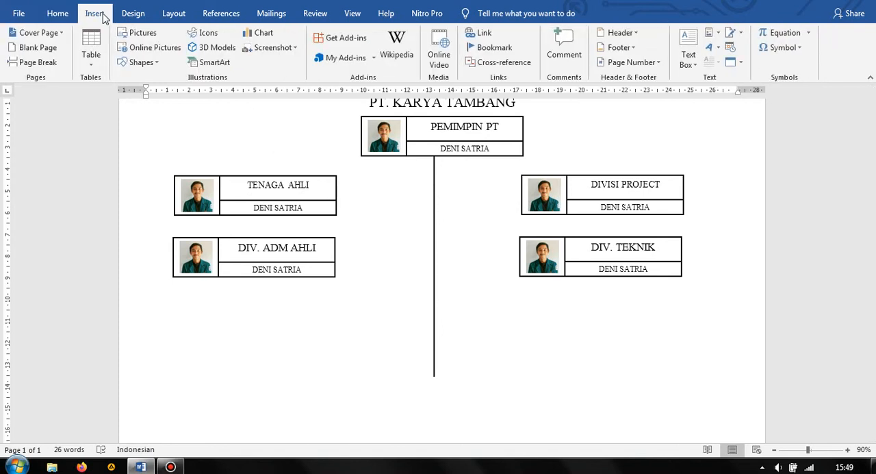
pyautogui.click(144, 62)
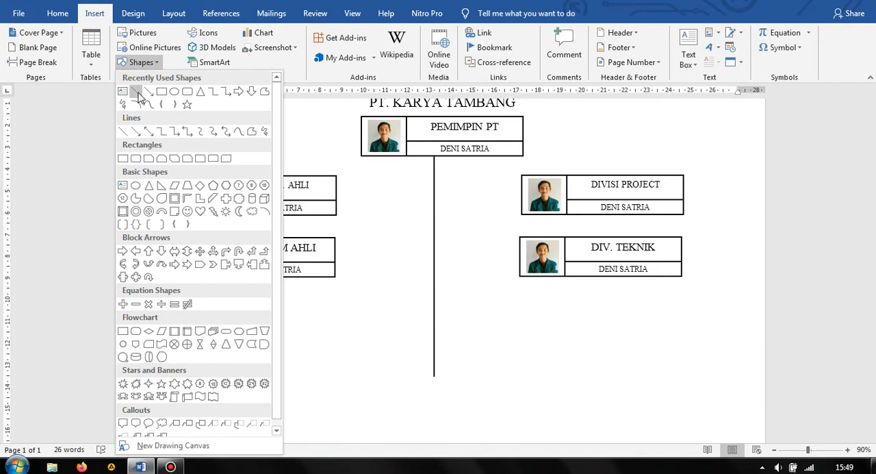
pyautogui.click(149, 104)
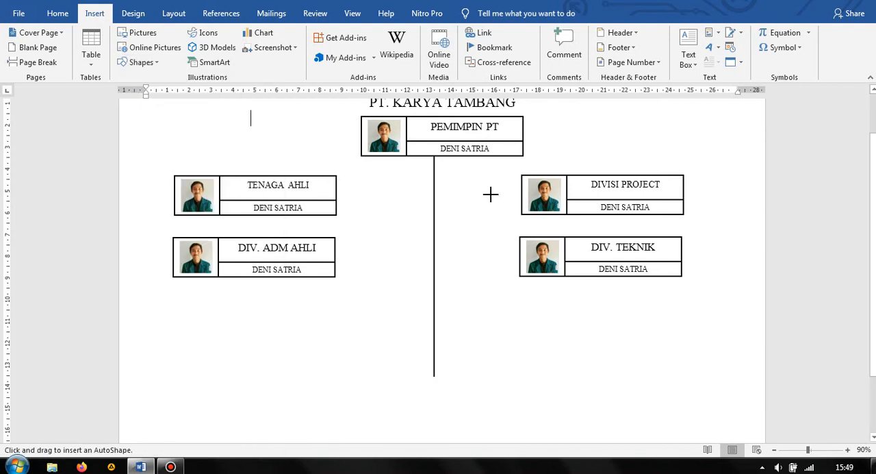
pyautogui.click(142, 62)
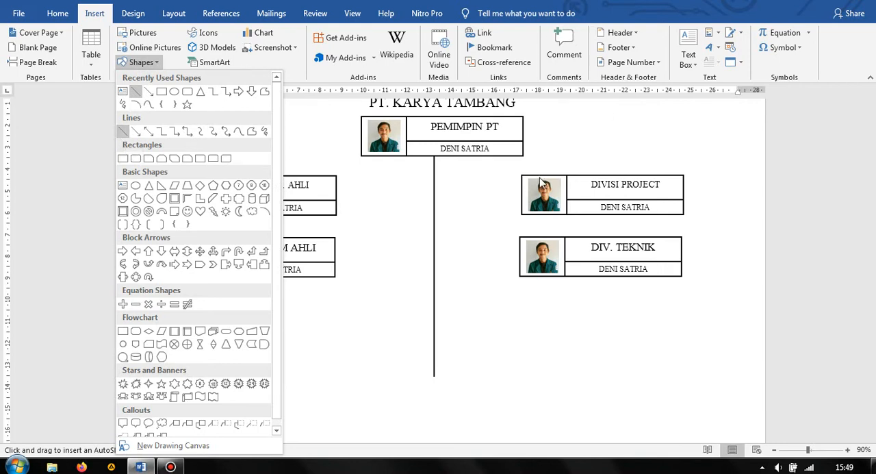
pyautogui.click(124, 132)
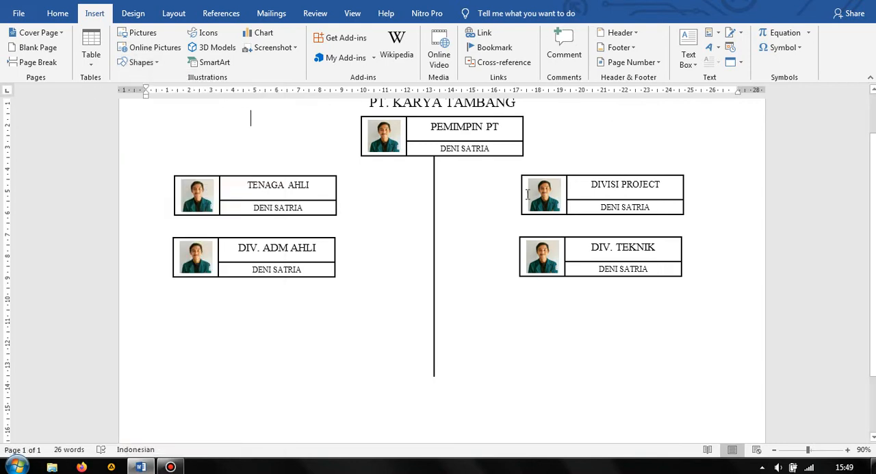
pyautogui.click(141, 63)
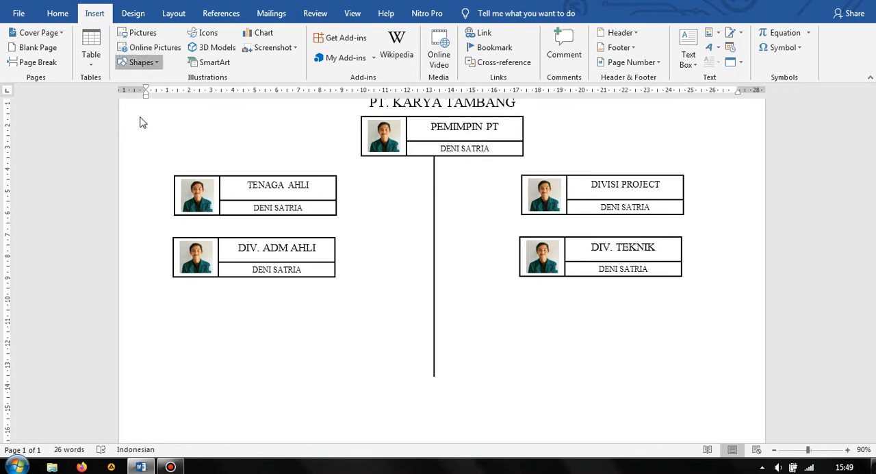
pyautogui.click(125, 130)
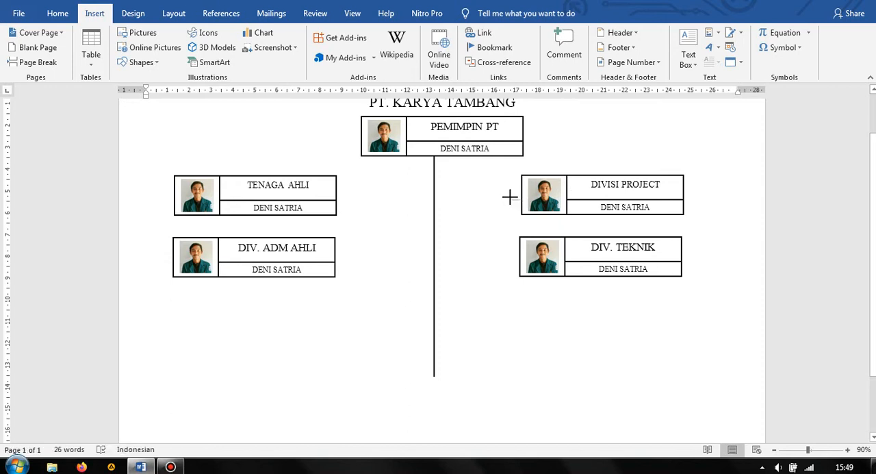
pyautogui.moveTo(510, 197); pyautogui.dragTo(447, 198)
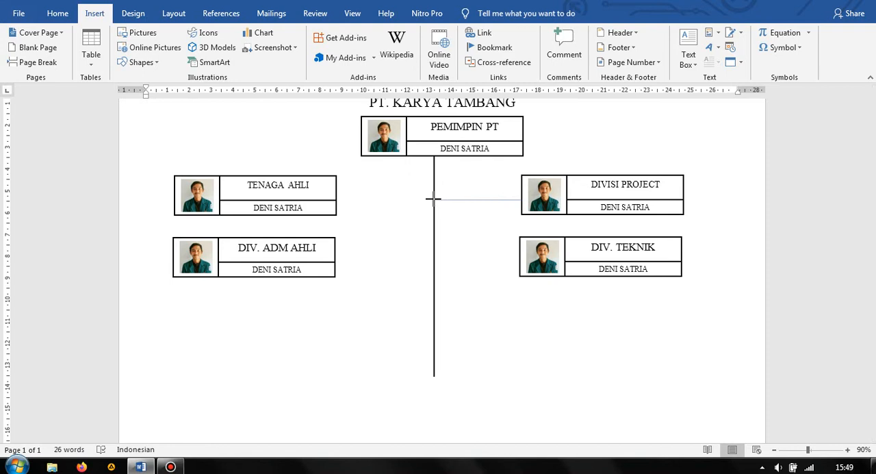
pyautogui.moveTo(433, 198); pyautogui.dragTo(434, 199)
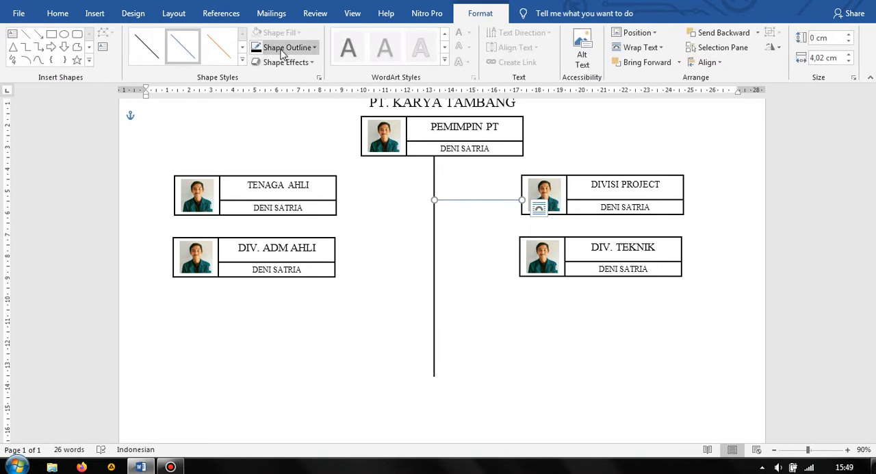
# Set the outline of the line connecting DIVISI PROJECT to 1½ pt weight and black
pyautogui.click(281, 50)
pyautogui.moveTo(335, 201)
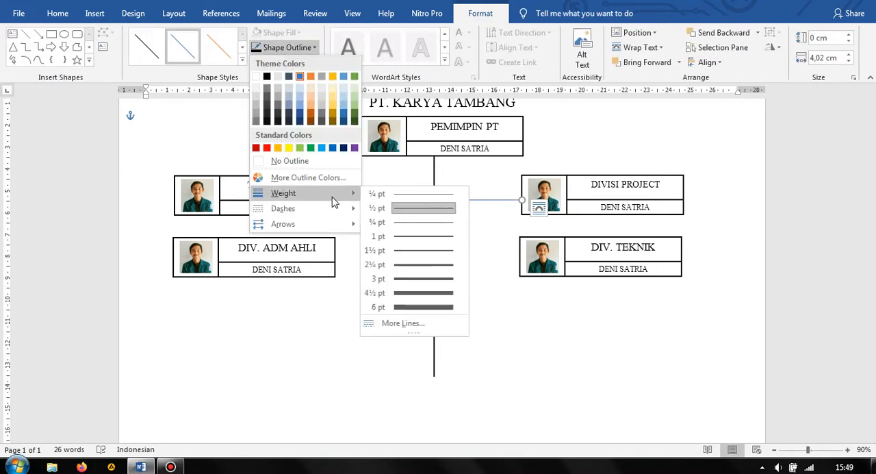
pyautogui.click(418, 254)
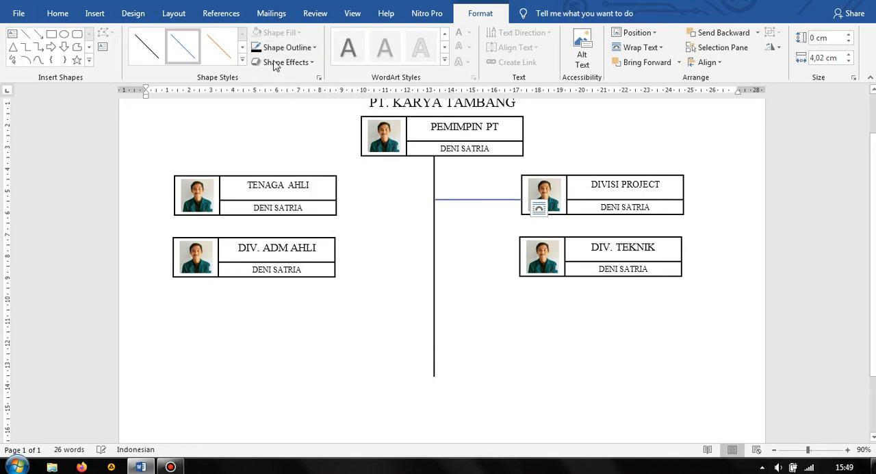
pyautogui.click(282, 48)
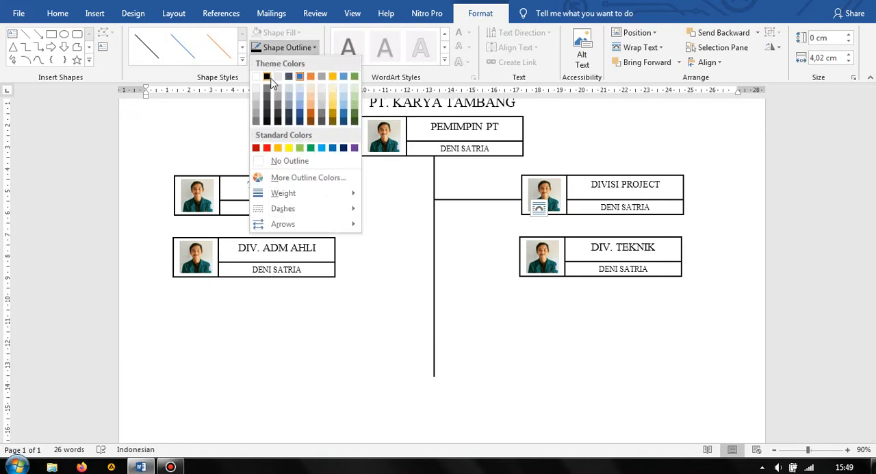
pyautogui.click(269, 77)
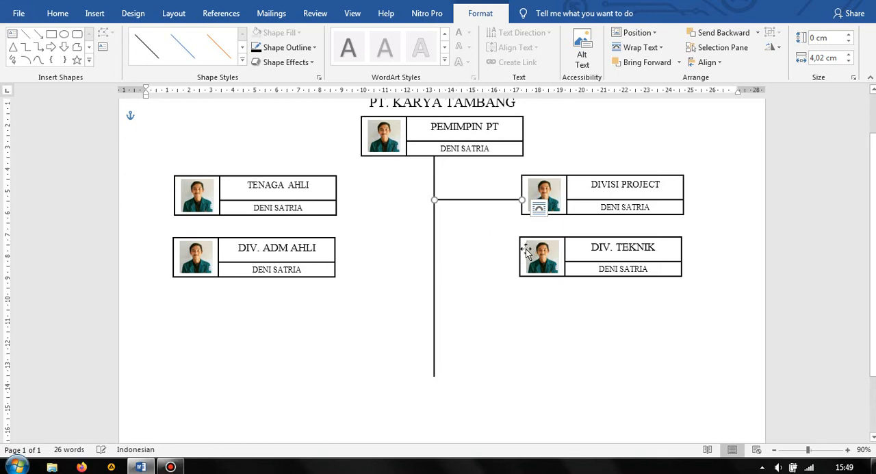
# Duplicate the DIVISI PROJECT connector line and place the copy between the central vertical line and the DIV. TEKNIK group
pyautogui.click(468, 203)
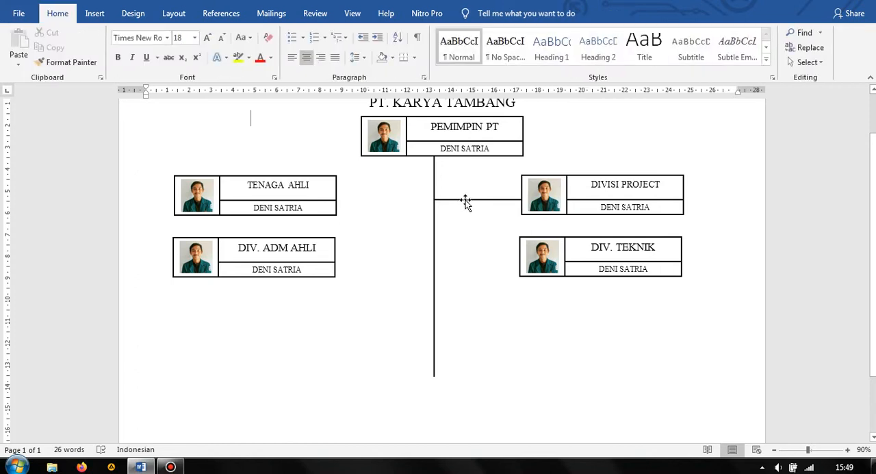
pyautogui.click(466, 200)
pyautogui.moveTo(465, 200); pyautogui.dragTo(455, 249)
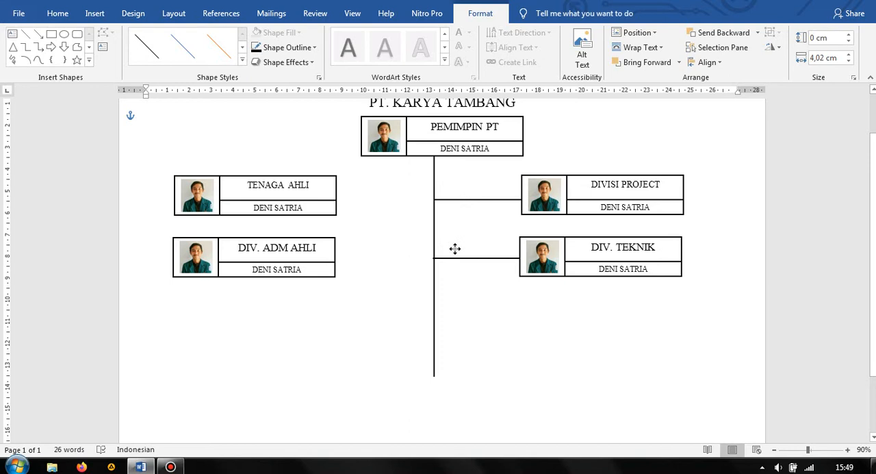
pyautogui.moveTo(455, 249); pyautogui.dragTo(454, 250)
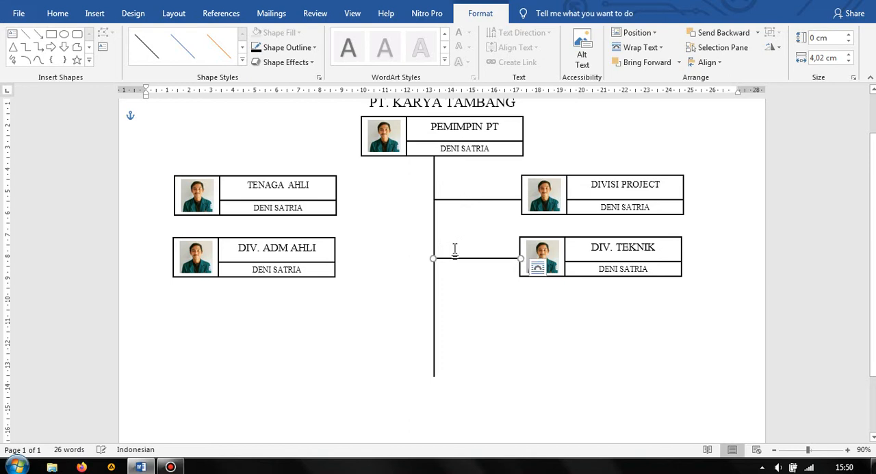
pyautogui.click(464, 197)
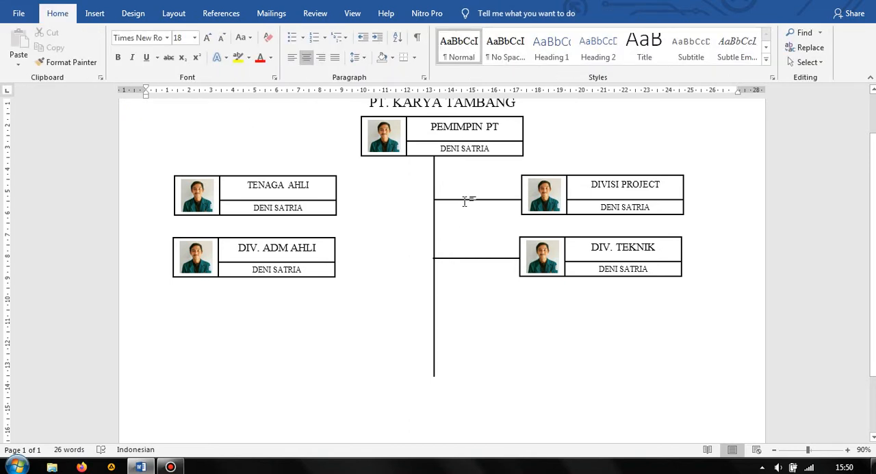
pyautogui.click(469, 200)
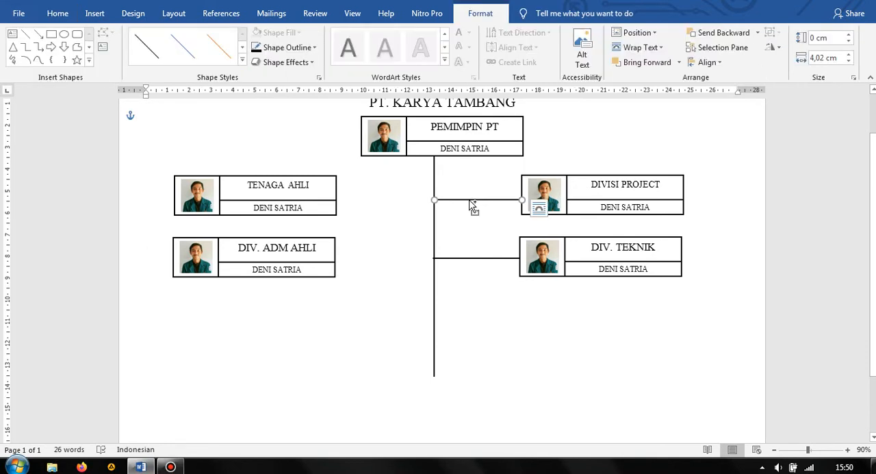
pyautogui.moveTo(471, 204); pyautogui.dragTo(469, 215)
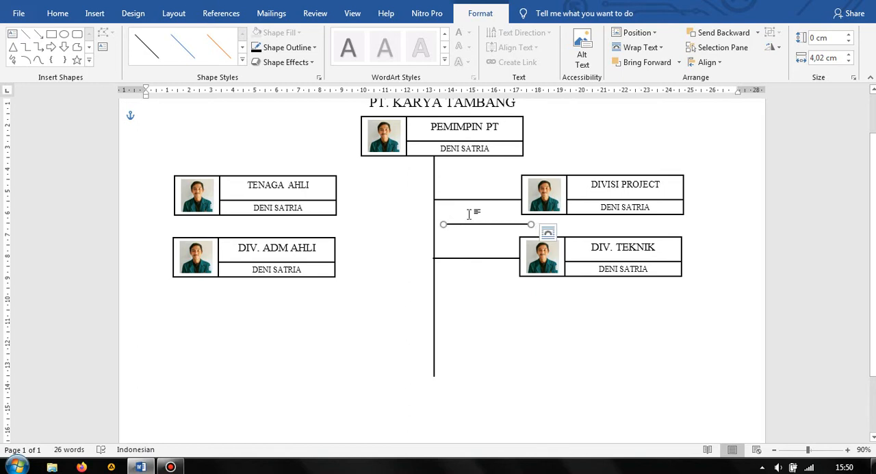
pyautogui.press('Delete')
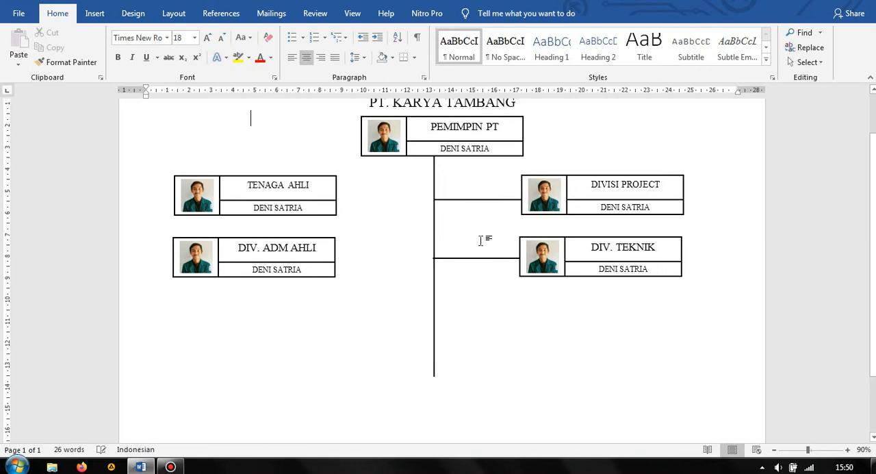
# Duplicate the DIV. TEKNIK group and place the copy below it, shifted to the right
pyautogui.scroll(-1, 489, 257)
pyautogui.scroll(1, 491, 253)
pyautogui.click(571, 275)
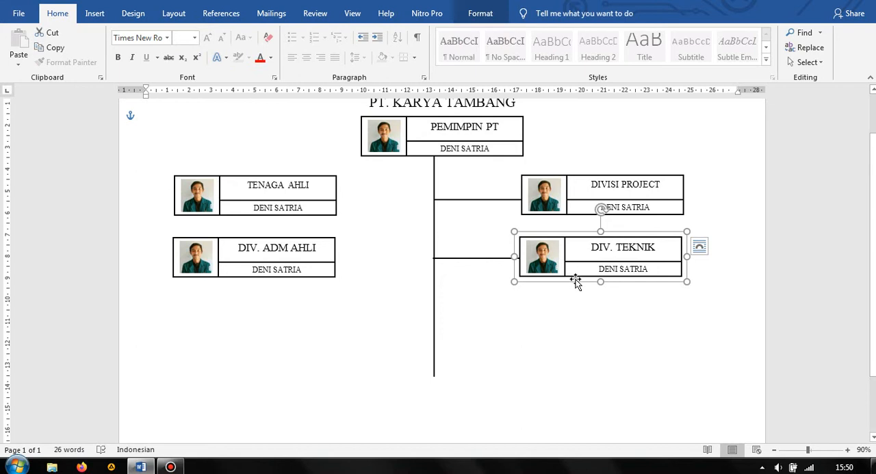
pyautogui.moveTo(579, 286); pyautogui.dragTo(623, 335)
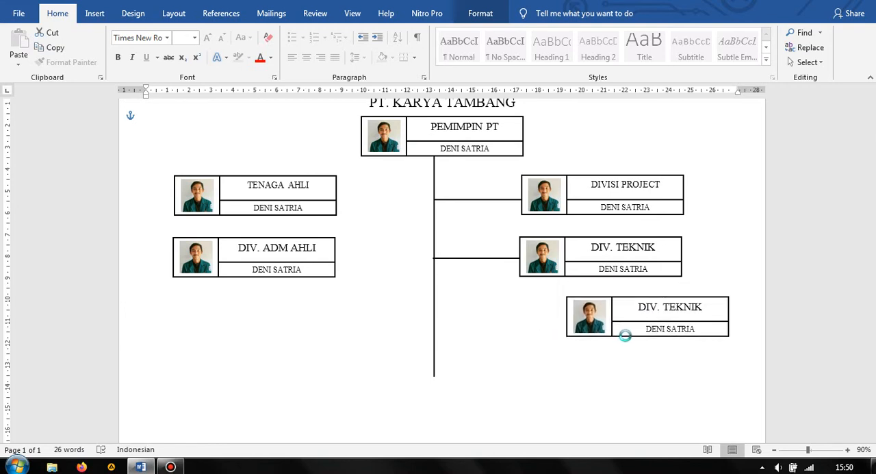
# Duplicate the lower DIV. TEKNIK group directly beneath itself and nudge the copy right until their edges align
pyautogui.scroll(-2, 628, 334)
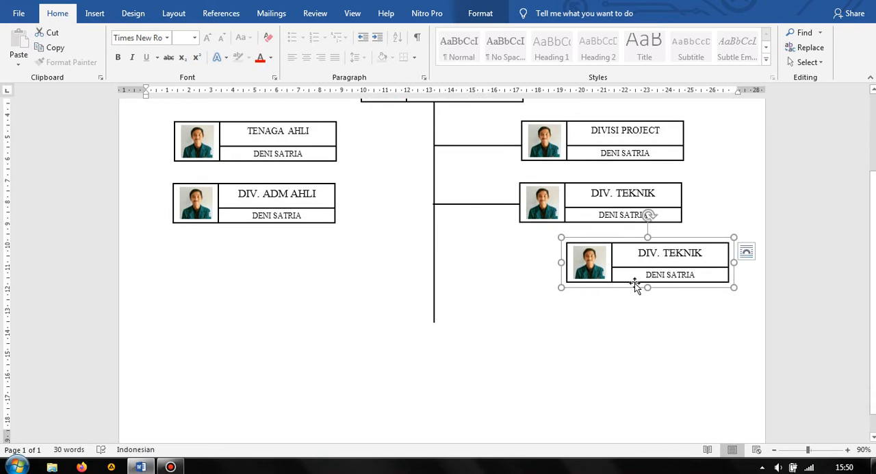
pyautogui.moveTo(629, 285); pyautogui.dragTo(625, 337)
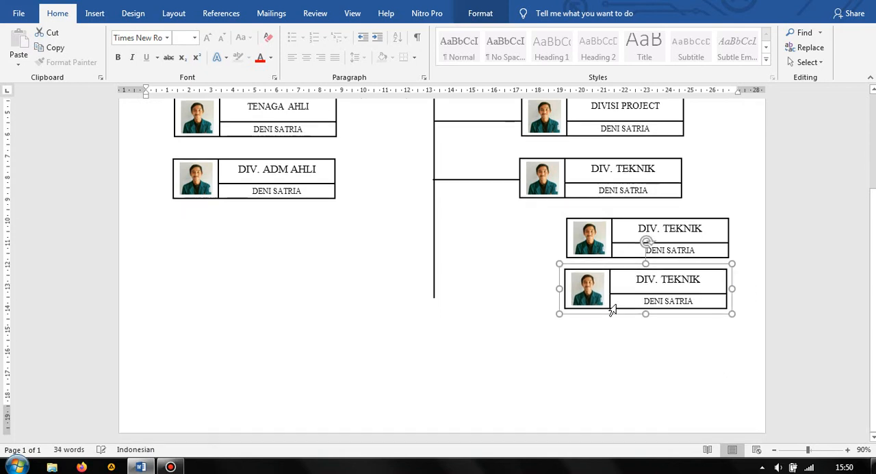
pyautogui.press('Right')
pyautogui.press('Right')
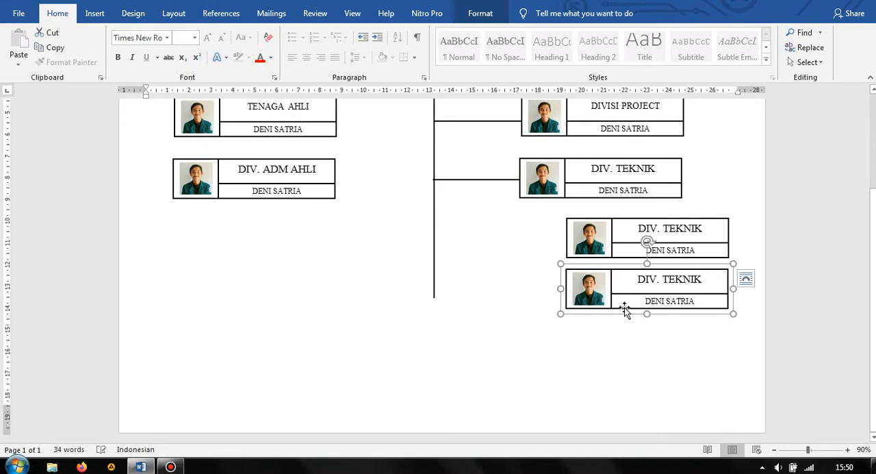
pyautogui.press('Right')
pyautogui.click(606, 325)
pyautogui.scroll(3, 642, 360)
pyautogui.scroll(-2, 651, 354)
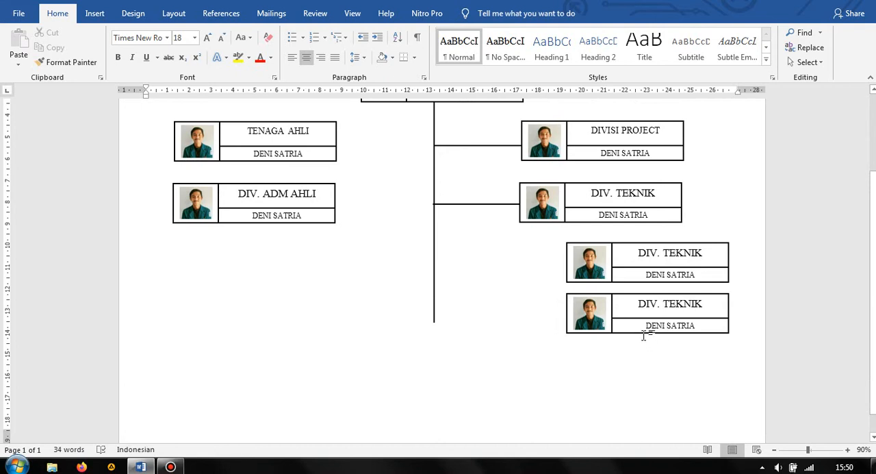
# Add a third indented DIV. TEKNIK group by duplicating the lowest one straight downwards
pyautogui.click(636, 333)
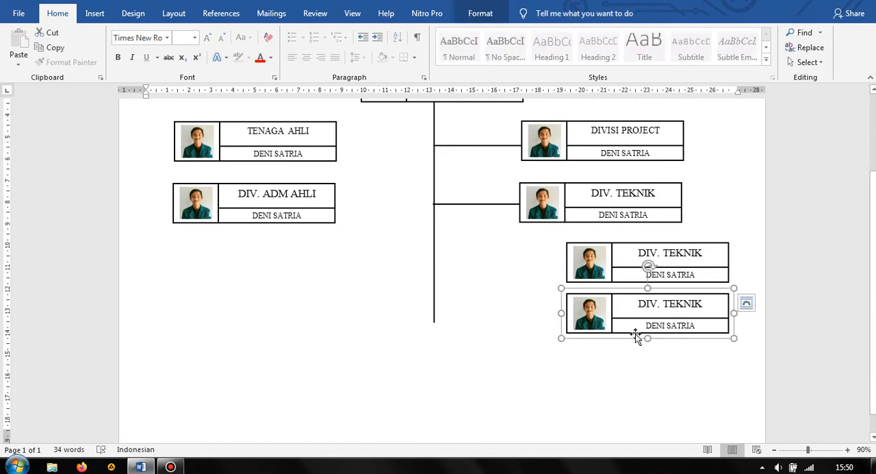
pyautogui.moveTo(636, 338); pyautogui.dragTo(636, 379)
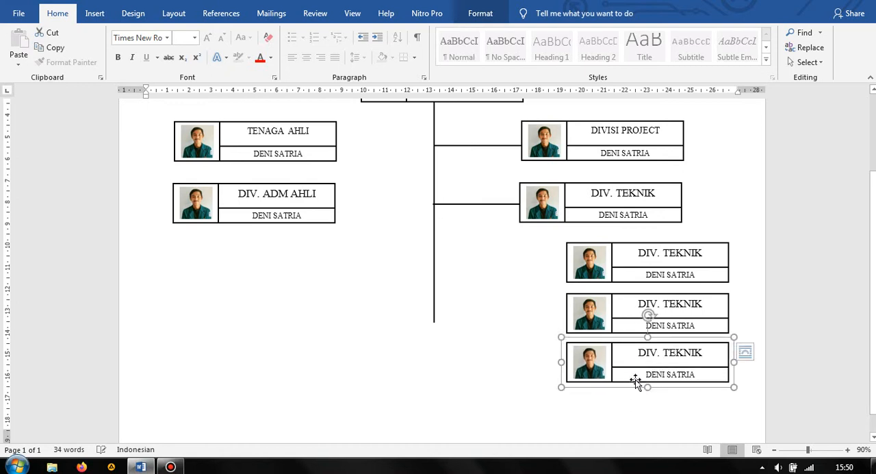
pyautogui.click(395, 288)
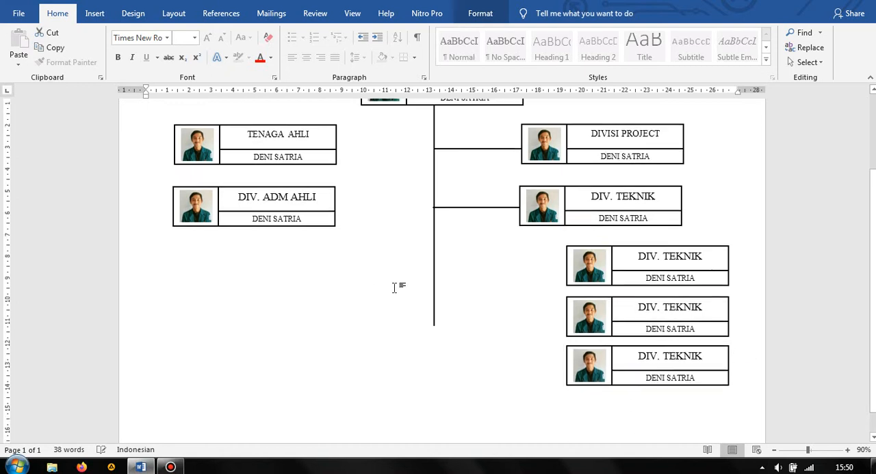
# Replace the position titles in the first two indented groups below DIV. TEKNIK with "PENILAI" and "KONSULTAN"
pyautogui.click(694, 307)
pyautogui.moveTo(708, 306); pyautogui.dragTo(636, 302)
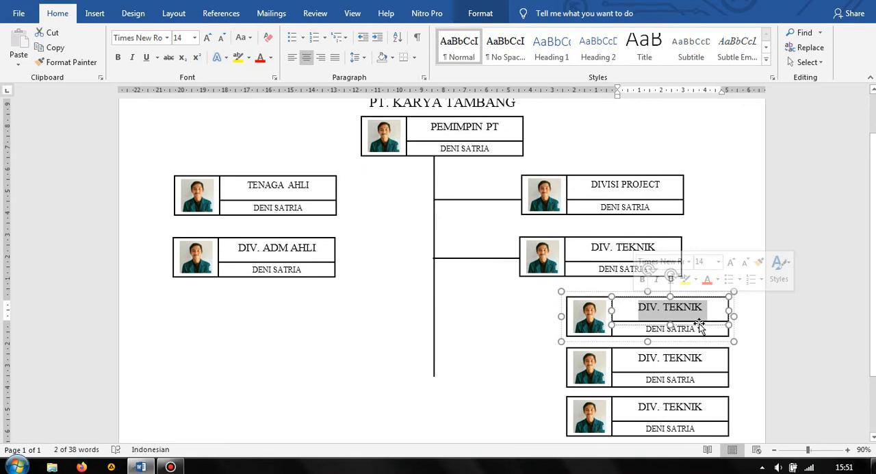
pyautogui.write('PENILAI')
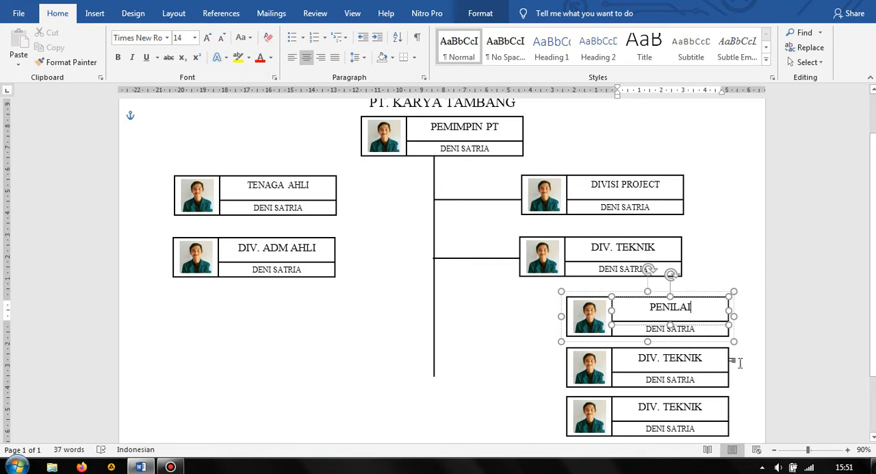
pyautogui.moveTo(718, 362); pyautogui.dragTo(636, 358)
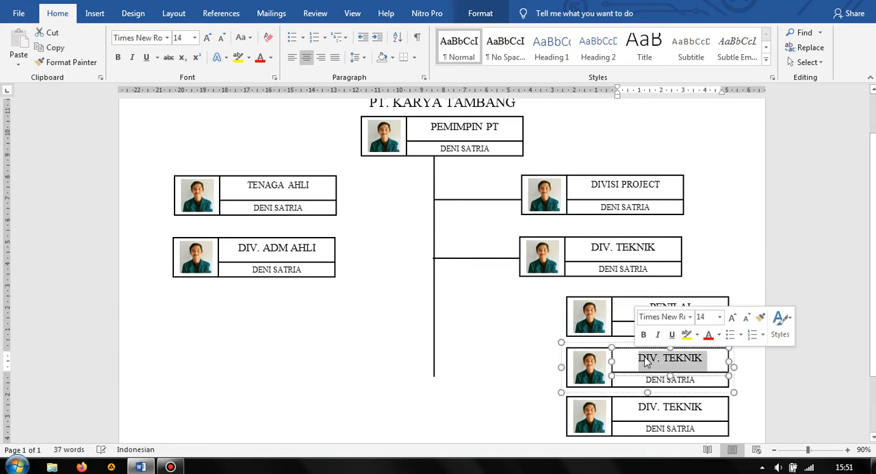
pyautogui.write('KONSULTAN')
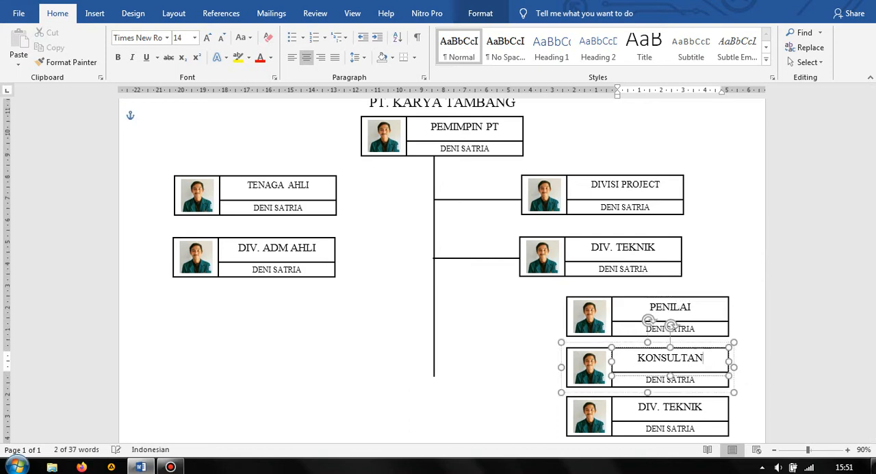
# Replace the position title in the lowest indented group with "RISET DAN DATA"
pyautogui.scroll(-1, 688, 396)
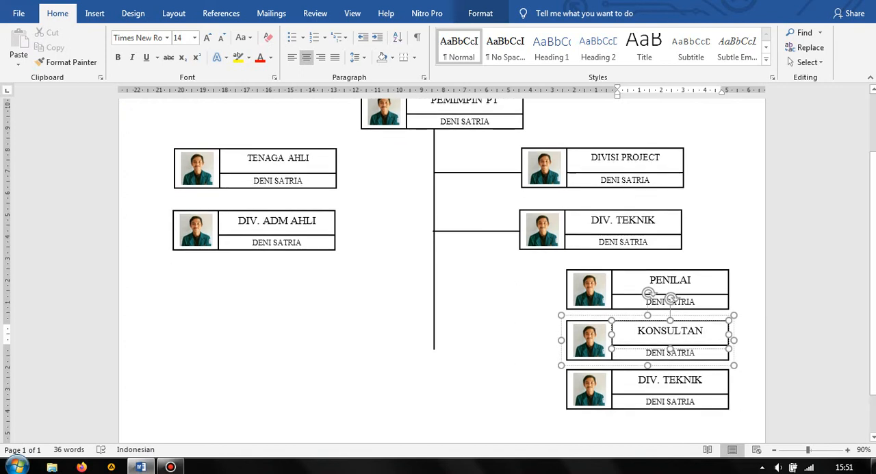
pyautogui.moveTo(701, 380); pyautogui.dragTo(646, 385)
pyautogui.write('RISET')
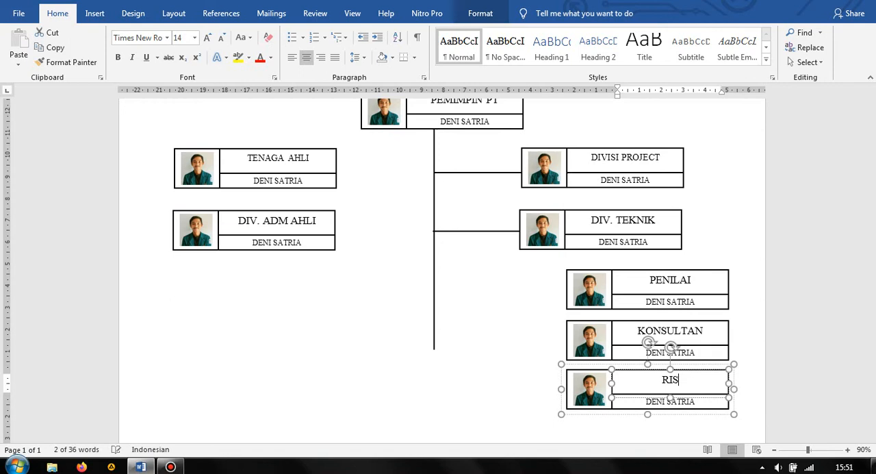
pyautogui.click(722, 384)
pyautogui.write('DAN DATA')
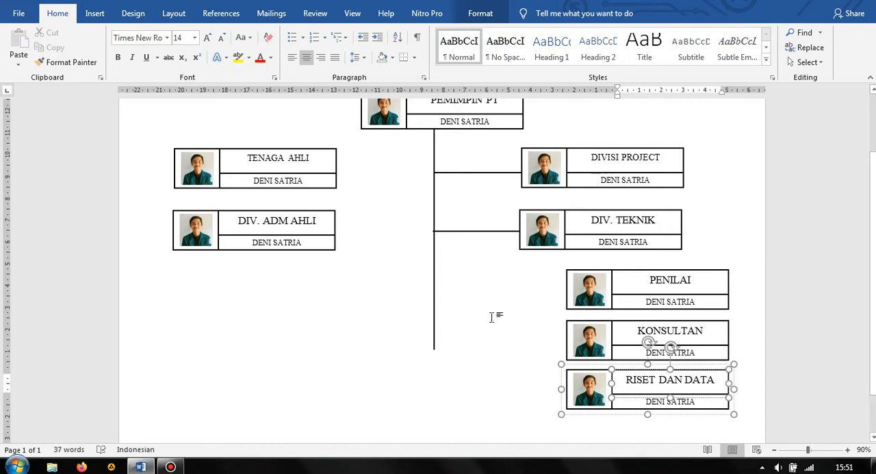
pyautogui.click(391, 294)
# Duplicate the central vertical line and place the copy so it runs down from the bottom edge of the DIV. TEKNIK group
pyautogui.scroll(-1, 488, 264)
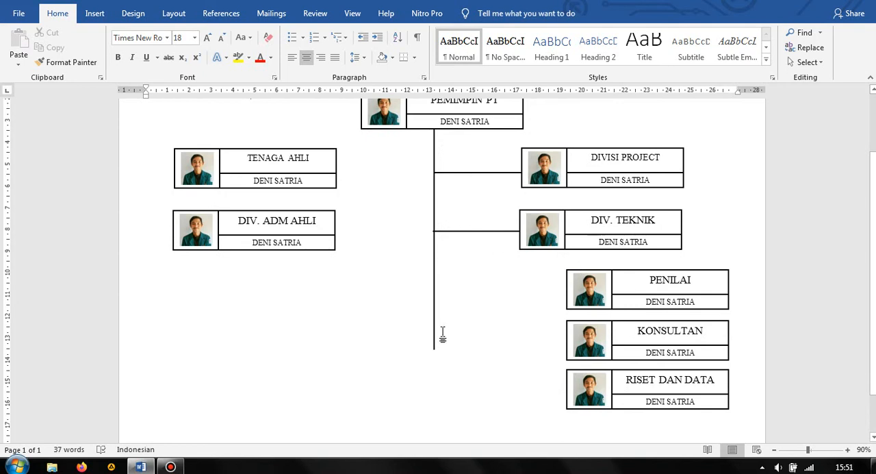
pyautogui.click(434, 294)
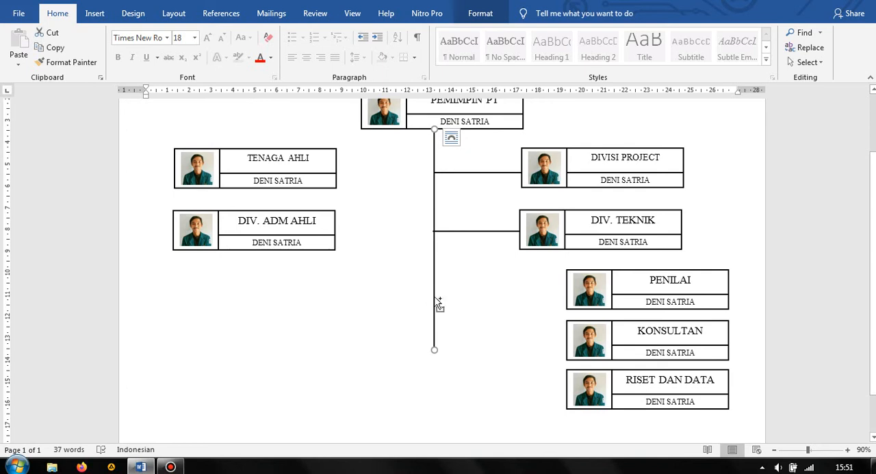
pyautogui.moveTo(442, 307); pyautogui.dragTo(536, 412)
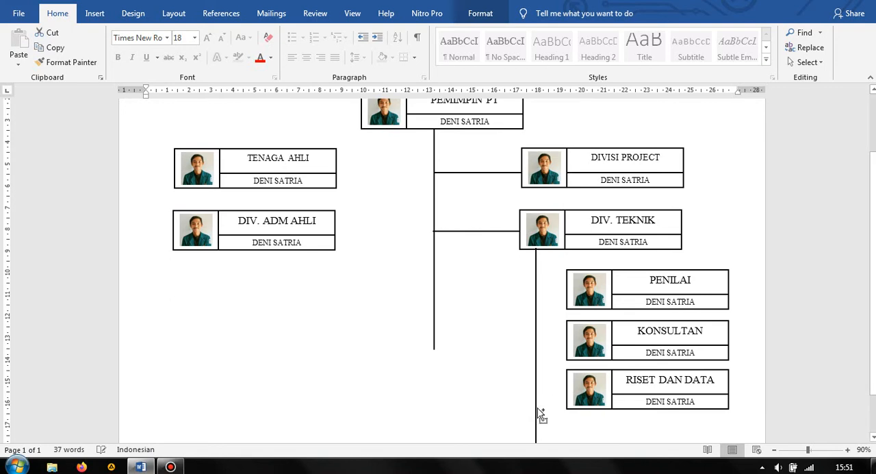
pyautogui.click(537, 410)
pyautogui.click(493, 374)
# Shorten the vertical line under DIV. TEKNIK so it ends level with the middle of the RISET DAN DATA group
pyautogui.scroll(-2, 493, 374)
pyautogui.click(536, 417)
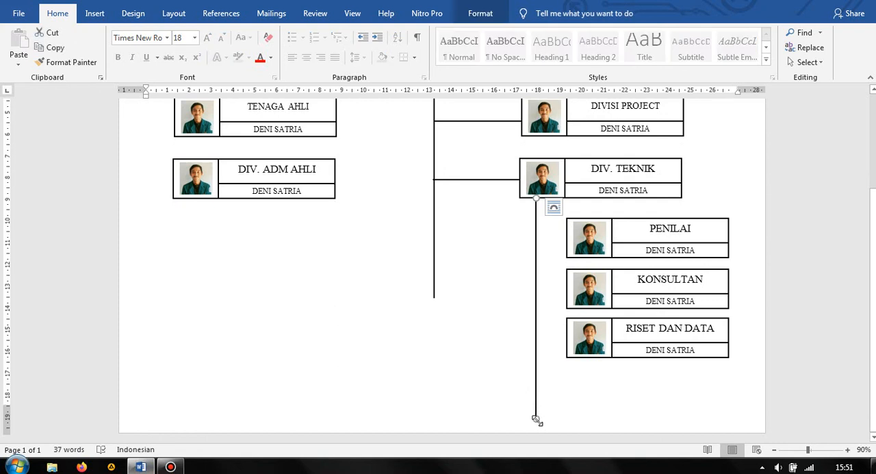
pyautogui.moveTo(537, 419); pyautogui.dragTo(539, 346)
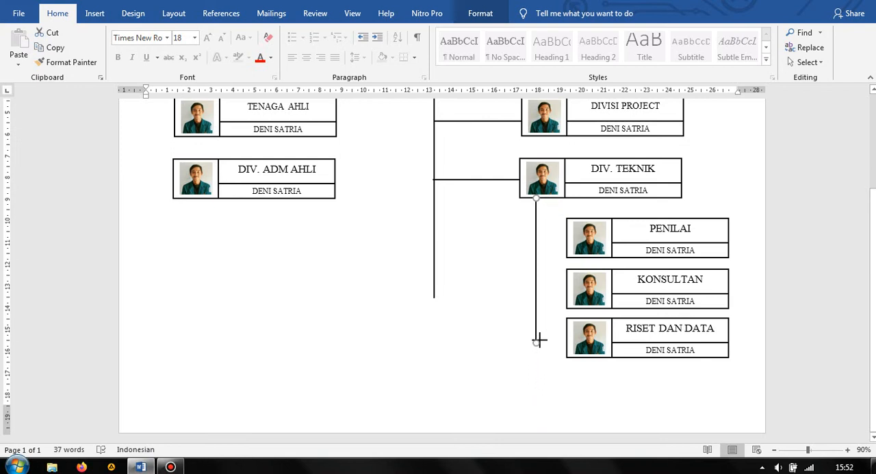
pyautogui.moveTo(538, 338); pyautogui.dragTo(537, 337)
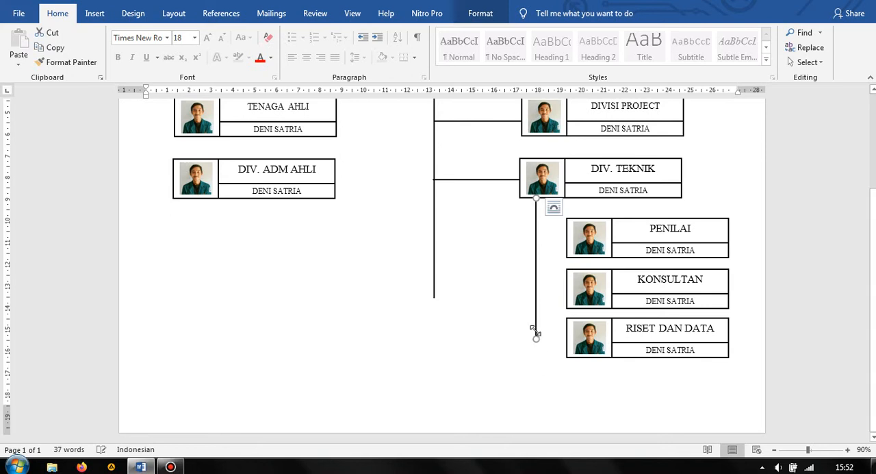
# Duplicate the horizontal connector beside DIV. TEKNIK and place the copy so it ends at the middle of the RISET DAN DATA group's photo side
pyautogui.click(446, 183)
pyautogui.click(481, 260)
pyautogui.moveTo(483, 262); pyautogui.dragTo(484, 241)
pyautogui.click(482, 240)
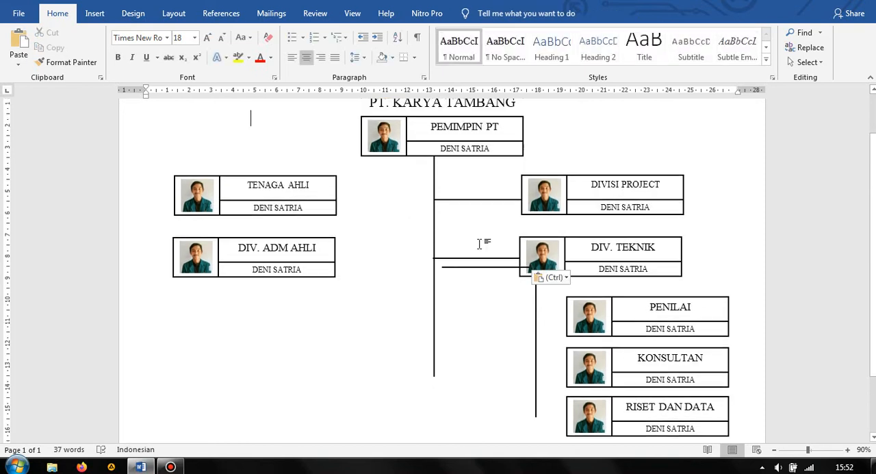
pyautogui.click(481, 267)
pyautogui.scroll(-3, 481, 267)
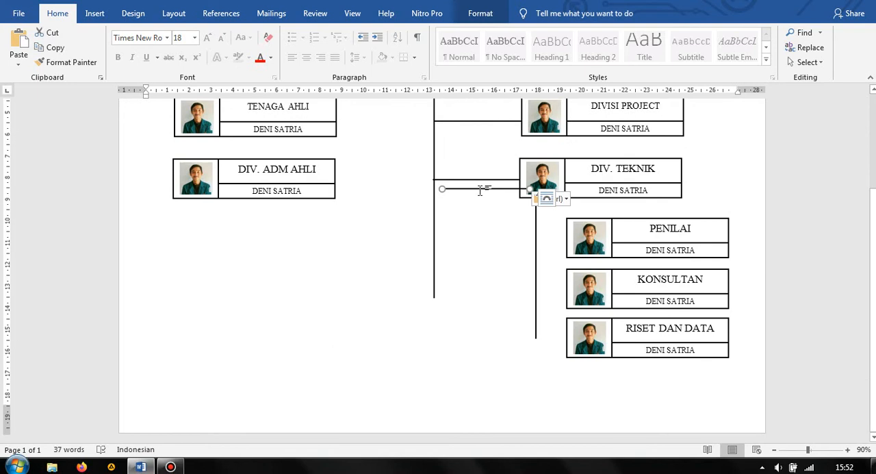
pyautogui.click(541, 333)
pyautogui.scroll(3, 493, 276)
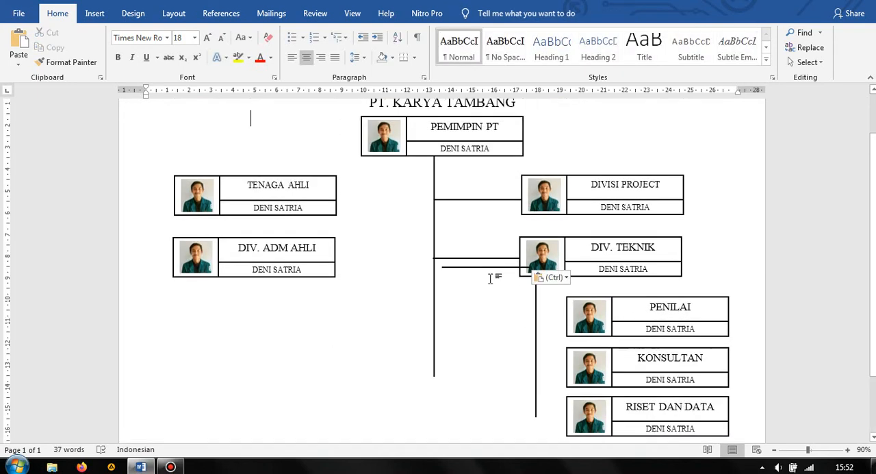
pyautogui.moveTo(485, 271); pyautogui.dragTo(523, 417)
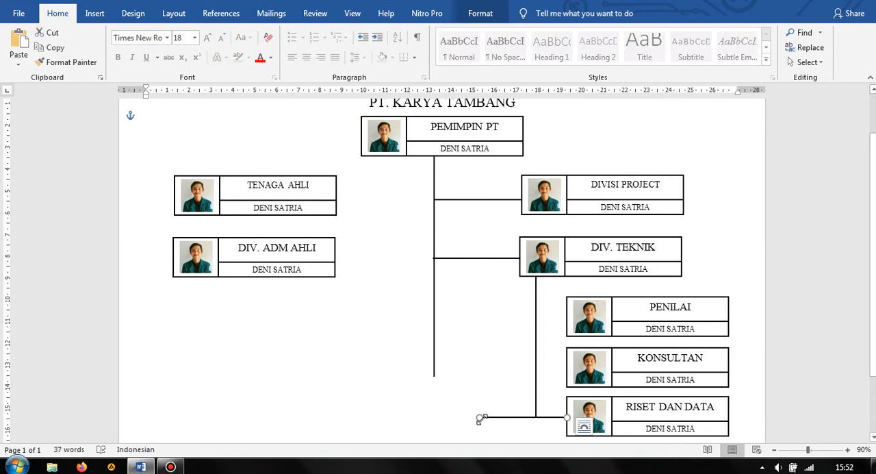
# Shorten the connector at RISET DAN DATA so it starts at the lower end of the vertical line under DIV. TEKNIK
pyautogui.moveTo(487, 417); pyautogui.dragTo(533, 416)
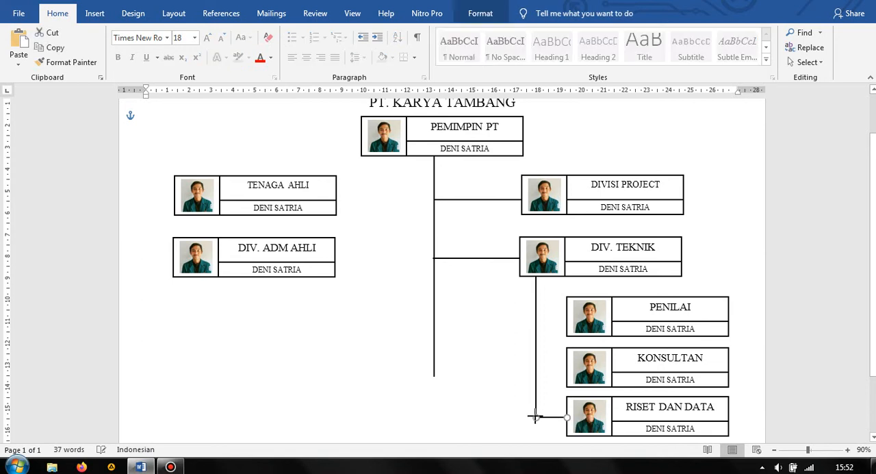
pyautogui.scroll(-1, 538, 415)
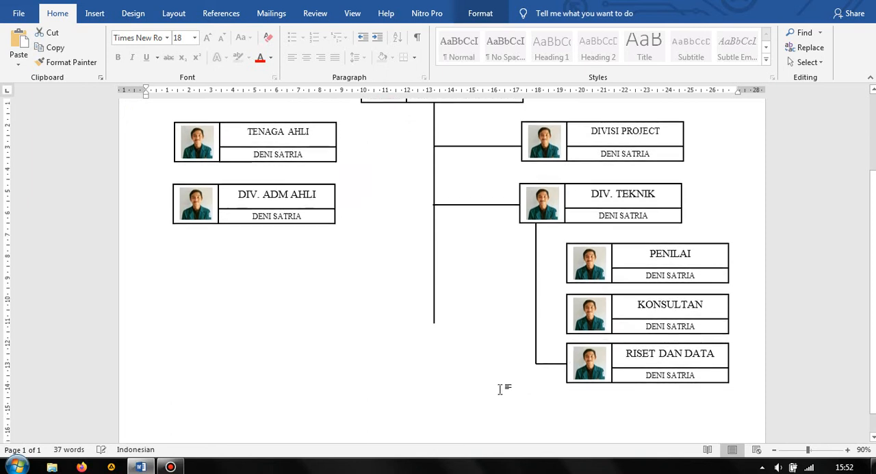
pyautogui.click(561, 388)
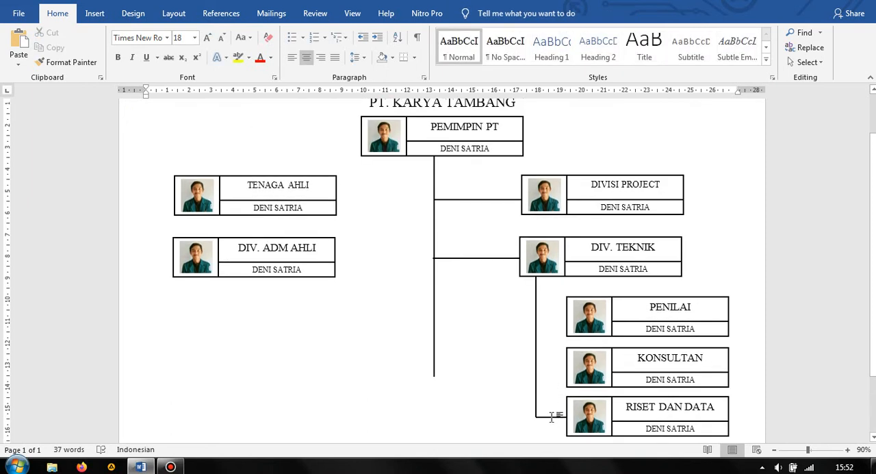
# Copy the short RISET DAN DATA connector twice to join the KONSULTAN and PENILAI groups to the vertical line
pyautogui.click(556, 417)
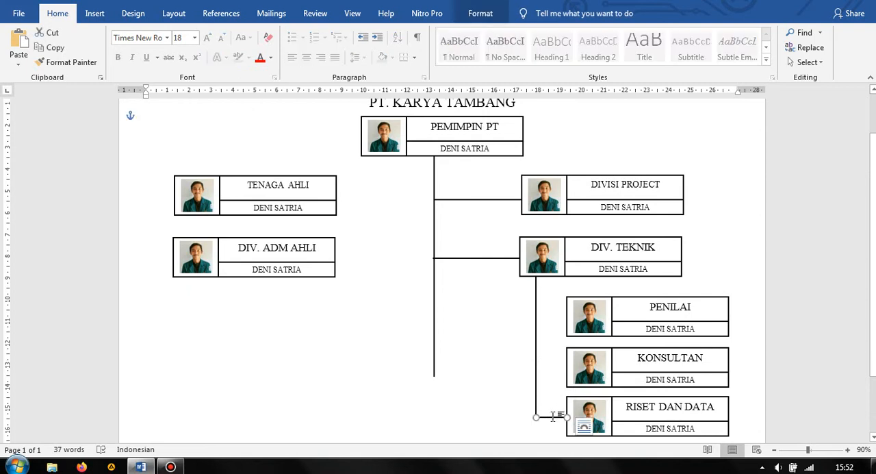
pyautogui.press('ctrl')
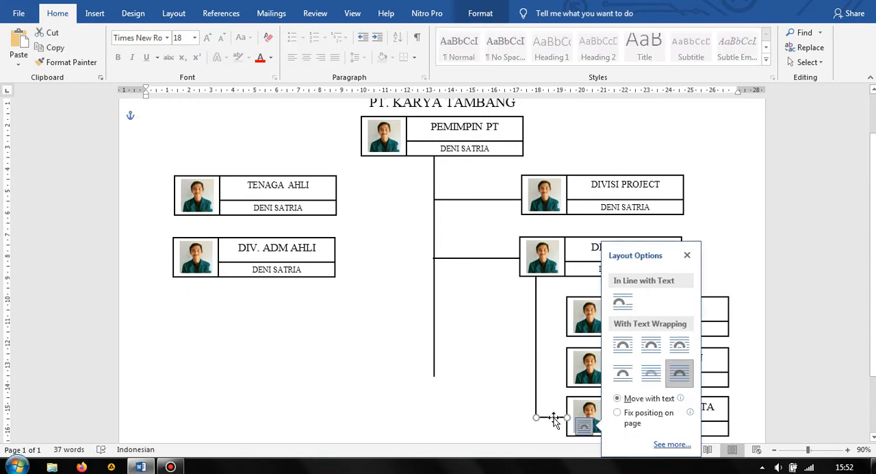
pyautogui.moveTo(556, 417); pyautogui.dragTo(553, 379)
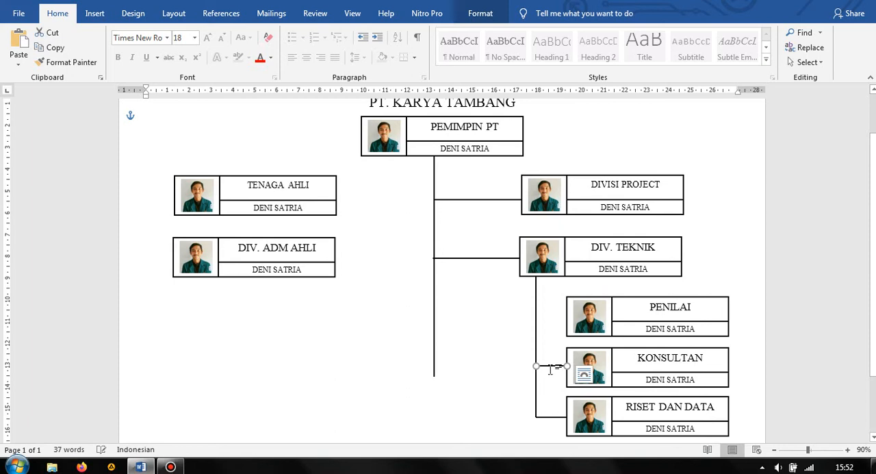
pyautogui.press('ctrl')
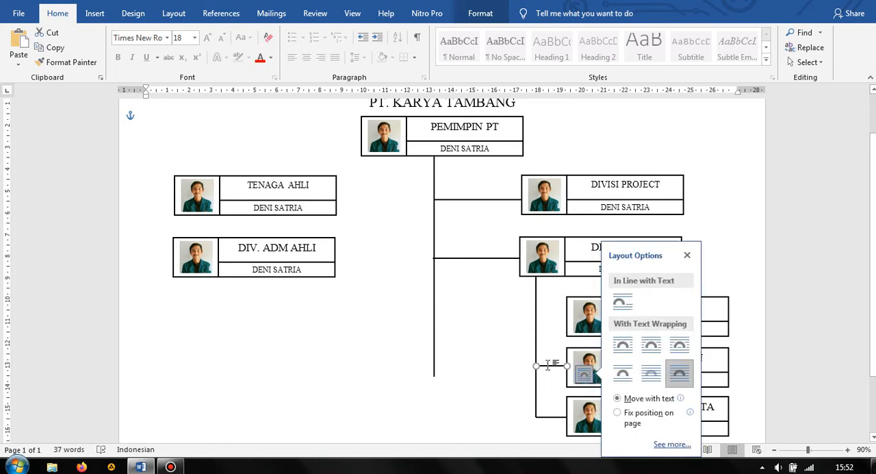
pyautogui.moveTo(552, 372); pyautogui.dragTo(551, 324)
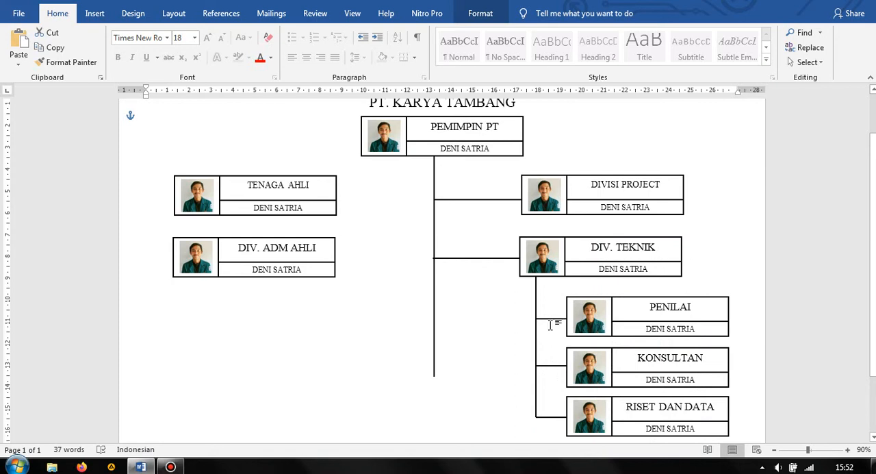
pyautogui.click(483, 329)
# Duplicate the short PENILAI connector and place the copy in the gap between the TENAGA AHLI and DIV. ADM AHLI groups
pyautogui.scroll(-2, 492, 319)
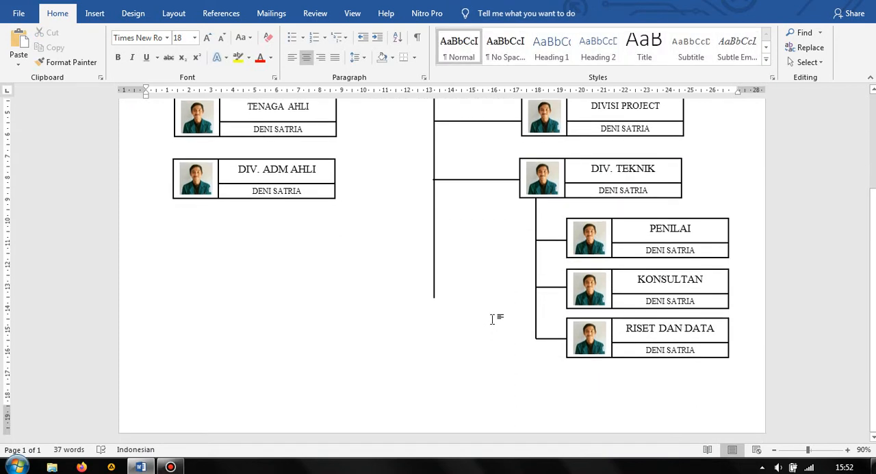
pyautogui.scroll(2, 492, 319)
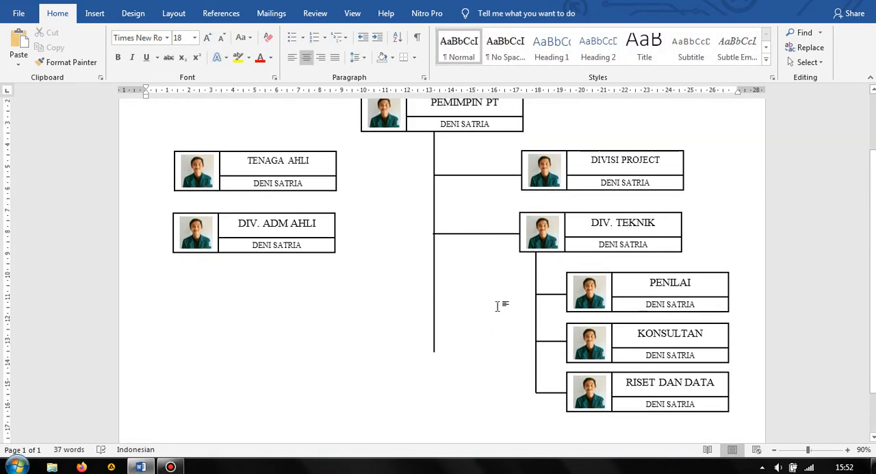
pyautogui.scroll(1, 498, 305)
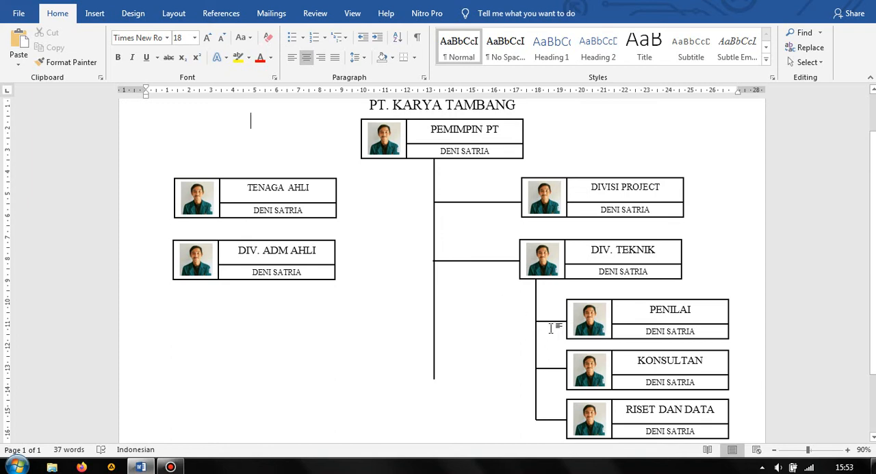
pyautogui.moveTo(552, 323); pyautogui.dragTo(288, 234)
pyautogui.hotkey('ctrl', 'z')
pyautogui.press('Escape')
pyautogui.hotkey('ctrl', 'z')
pyautogui.hotkey('ctrl', 'v')
pyautogui.moveTo(557, 333); pyautogui.dragTo(272, 229)
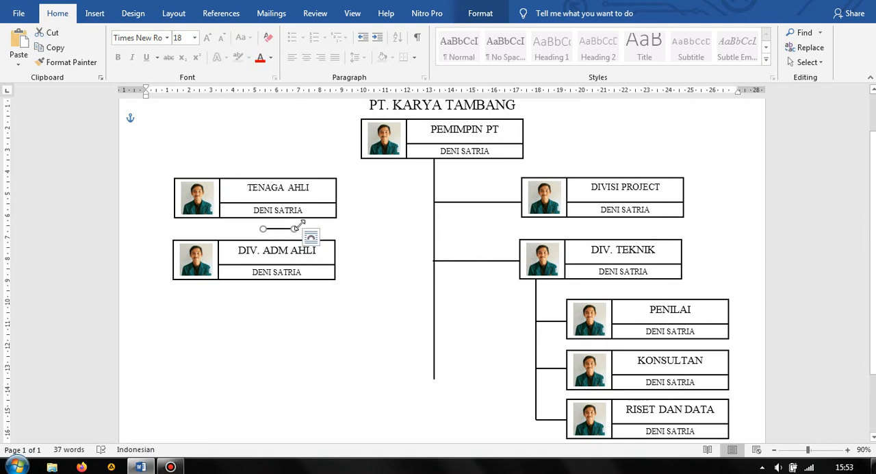
pyautogui.moveTo(296, 229); pyautogui.dragTo(263, 202)
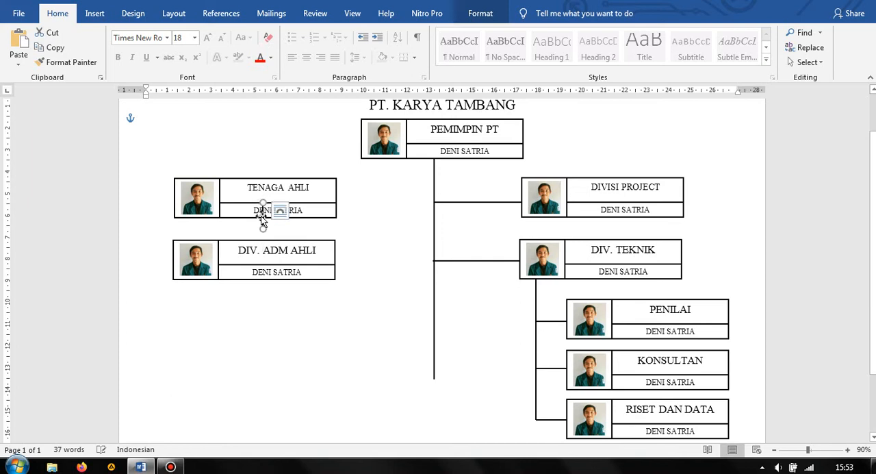
pyautogui.click(263, 219)
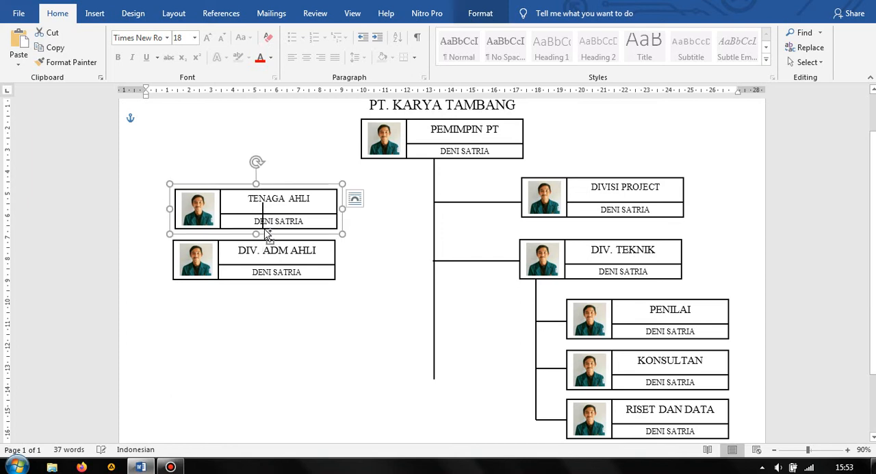
pyautogui.click(262, 217)
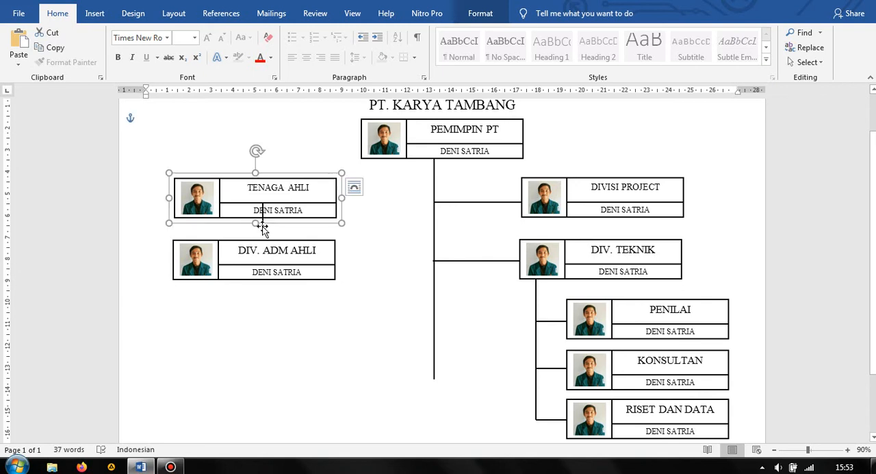
pyautogui.press('Down')
pyautogui.moveTo(264, 230); pyautogui.dragTo(264, 230)
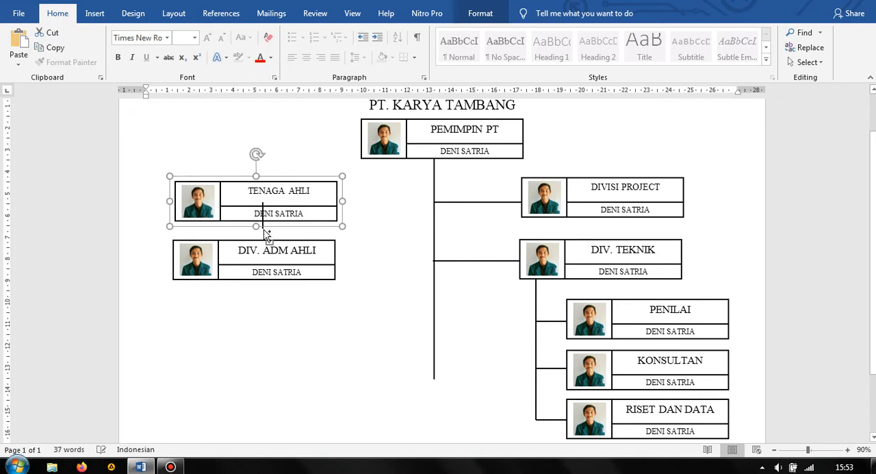
pyautogui.hotkey('ctrl', 'z')
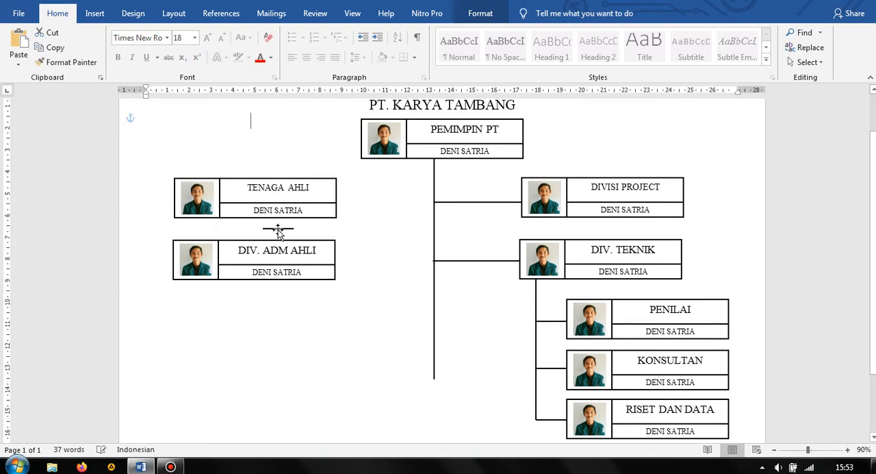
# Turn the copied short line vertical and place it so it joins the TENAGA AHLI group to the DIV. ADM AHLI group
pyautogui.moveTo(303, 233); pyautogui.dragTo(365, 206)
pyautogui.moveTo(368, 248); pyautogui.dragTo(263, 227)
pyautogui.click(399, 241)
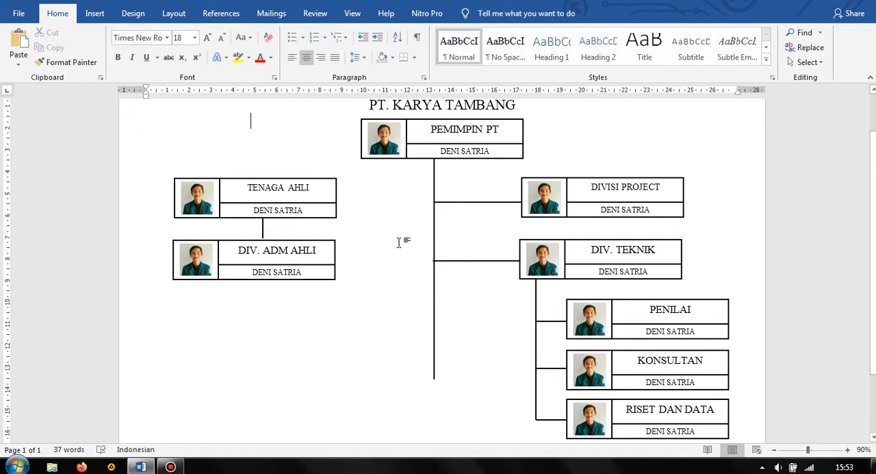
pyautogui.click(263, 227)
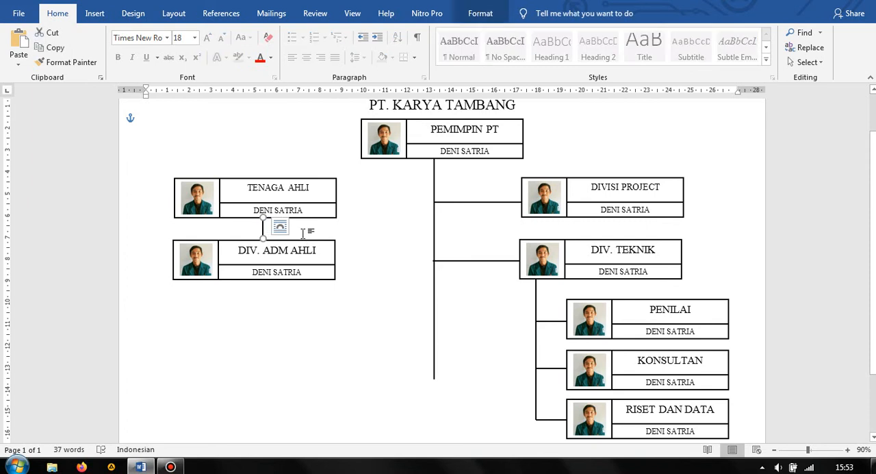
pyautogui.click(394, 284)
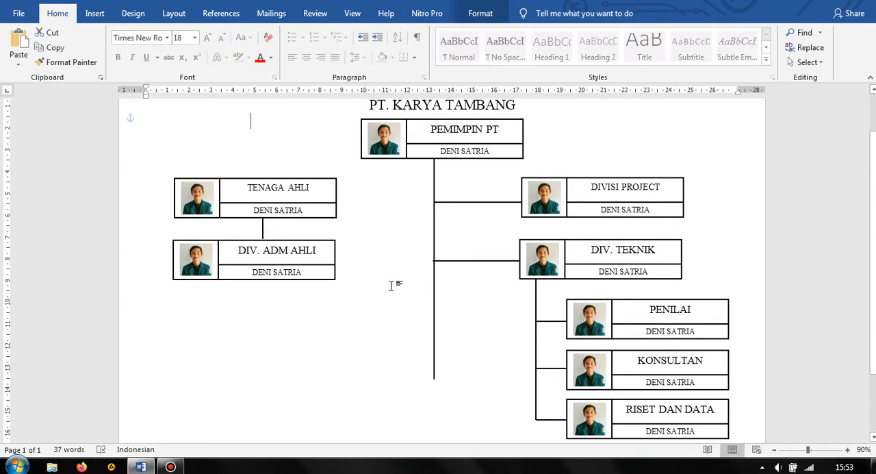
# Duplicate the PENILAI group and place the copy at the lower end of the central vertical line
pyautogui.scroll(-2, 392, 285)
pyautogui.scroll(-1, 392, 284)
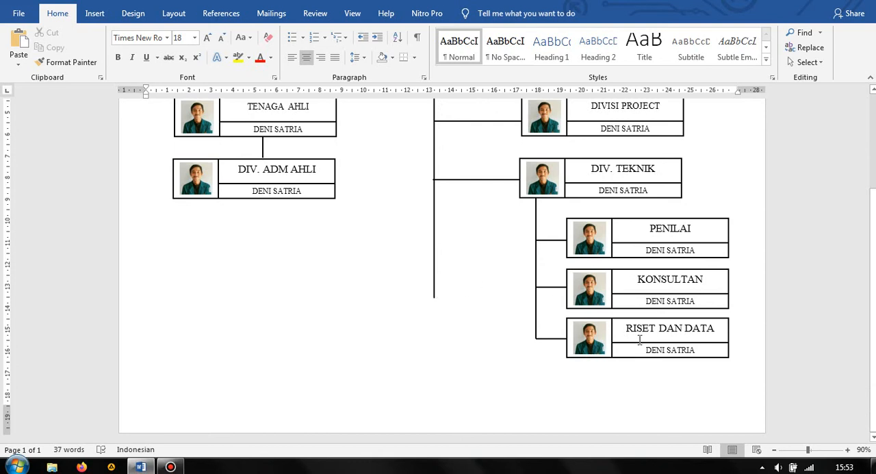
pyautogui.click(434, 277)
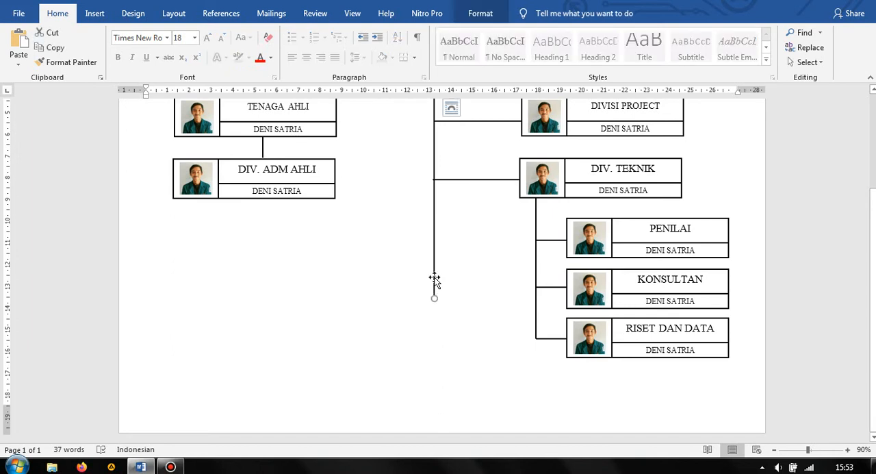
pyautogui.click(630, 214)
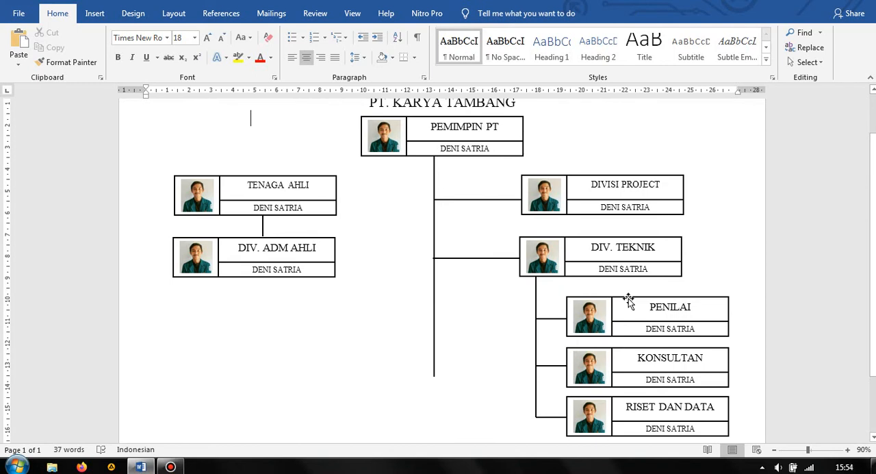
pyautogui.click(626, 302)
pyautogui.hotkey('ctrl', 'c')
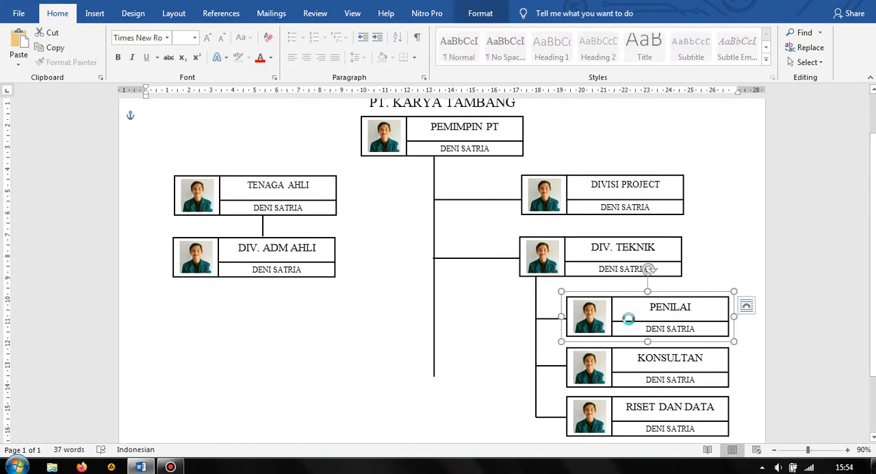
pyautogui.hotkey('ctrl', 'v')
pyautogui.scroll(-2, 627, 309)
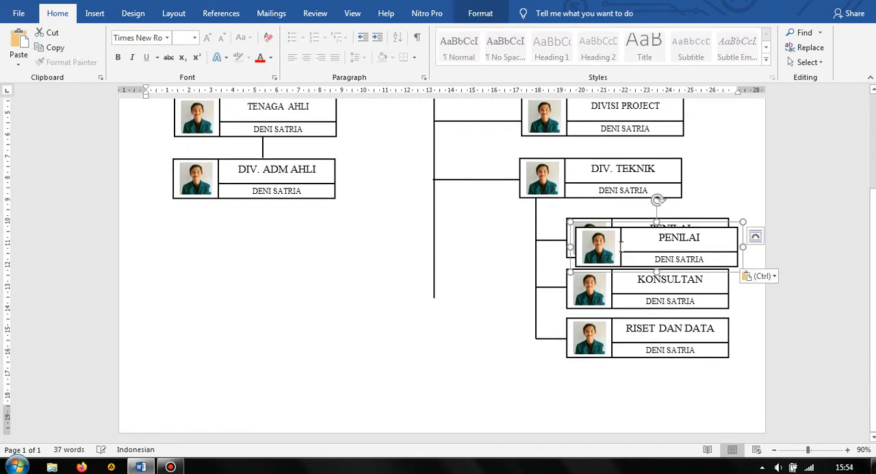
pyautogui.moveTo(622, 248); pyautogui.dragTo(395, 302)
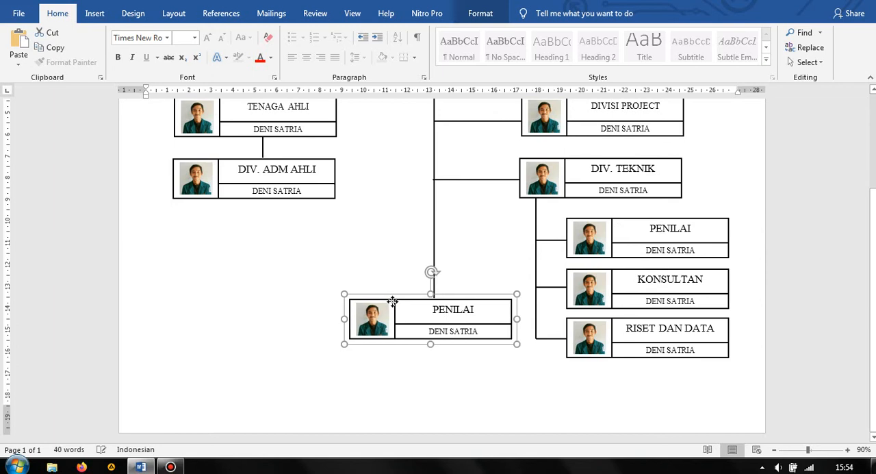
# Replace the position title in the group below the central line with "KEPALA CABANG PT"
pyautogui.click(483, 308)
pyautogui.moveTo(483, 308); pyautogui.dragTo(430, 307)
pyautogui.press('BackSpace')
pyautogui.write('KEPALA')
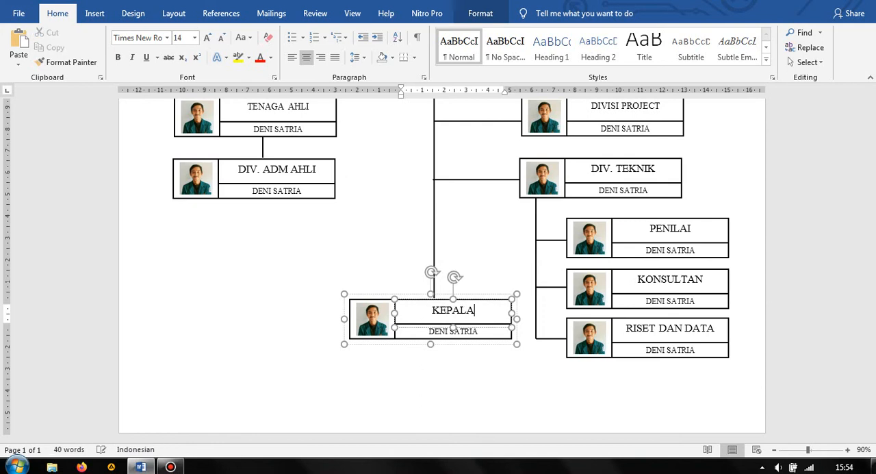
pyautogui.write(' CABANG PT')
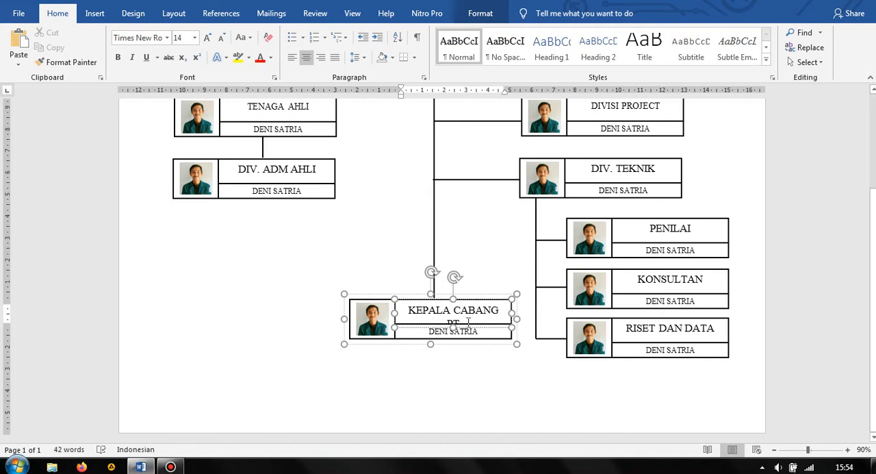
# Set the font size of the "KEPALA CABANG PT" title to 12
pyautogui.moveTo(457, 322); pyautogui.dragTo(408, 308)
pyautogui.click(185, 40)
pyautogui.write('1')
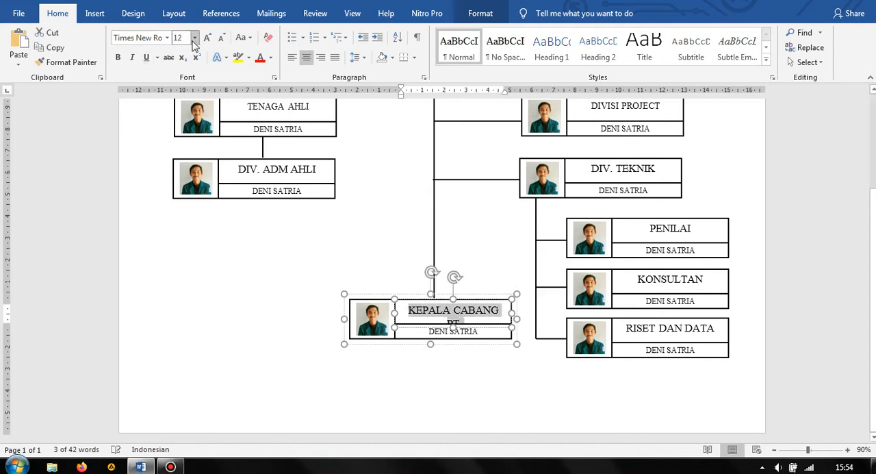
pyautogui.press('Return')
pyautogui.click(475, 399)
pyautogui.scroll(2, 486, 383)
pyautogui.scroll(1, 494, 359)
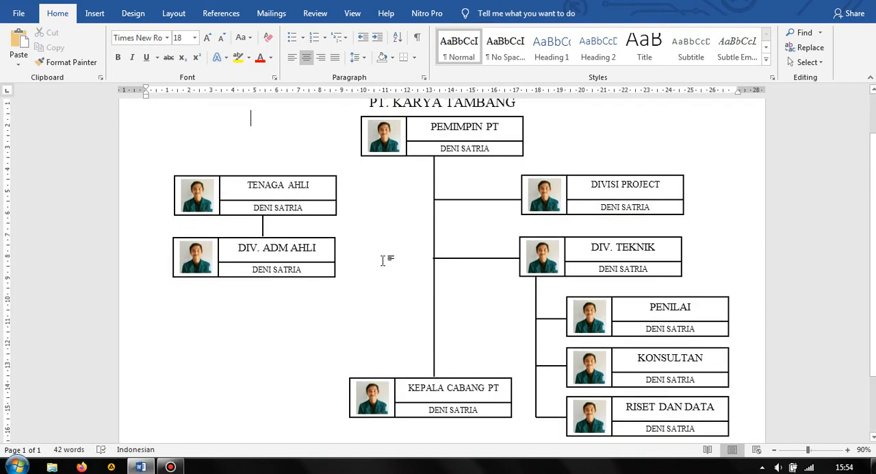
pyautogui.scroll(-1, 383, 261)
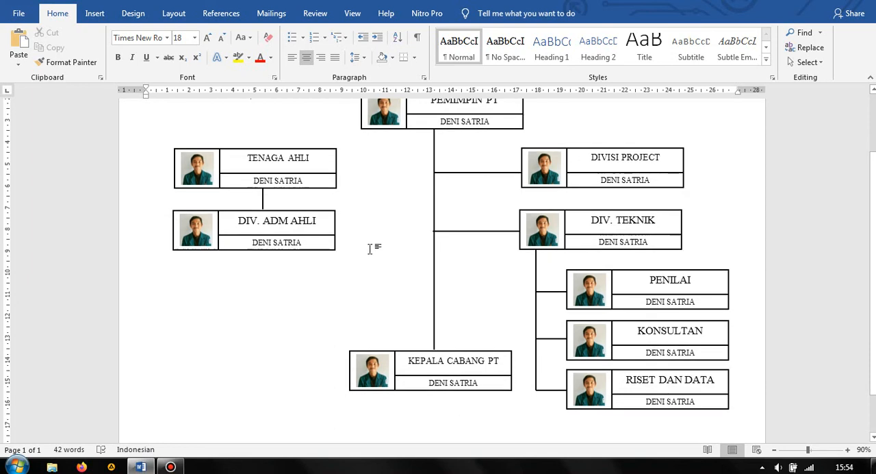
# Duplicate the line leading to the DIVISI PROJECT group, place the copy just above it and extend it to the TENAGA AHLI group, 8.5 cm long
pyautogui.scroll(1, 294, 252)
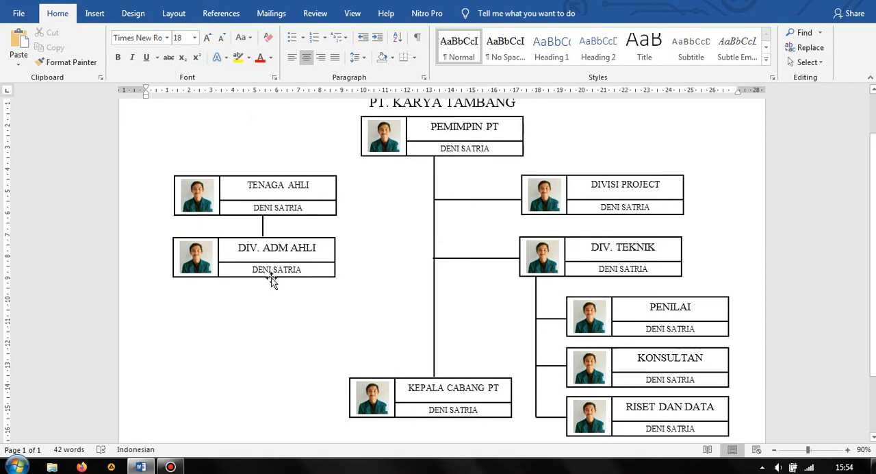
pyautogui.click(94, 15)
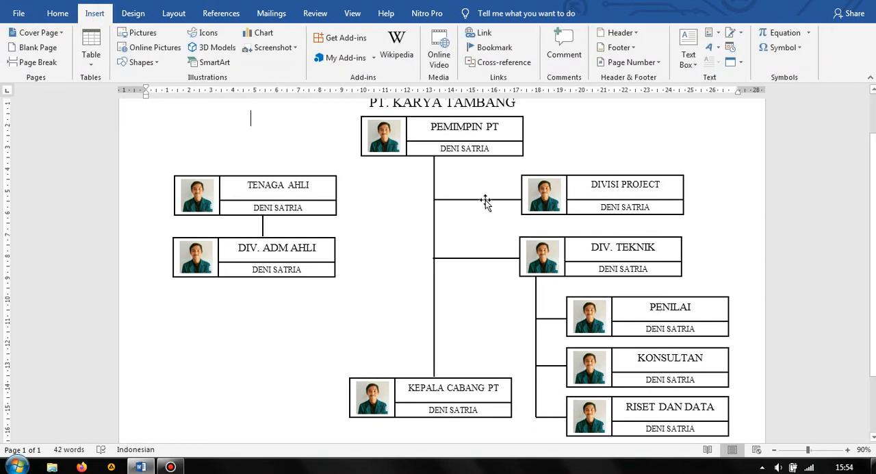
pyautogui.click(486, 199)
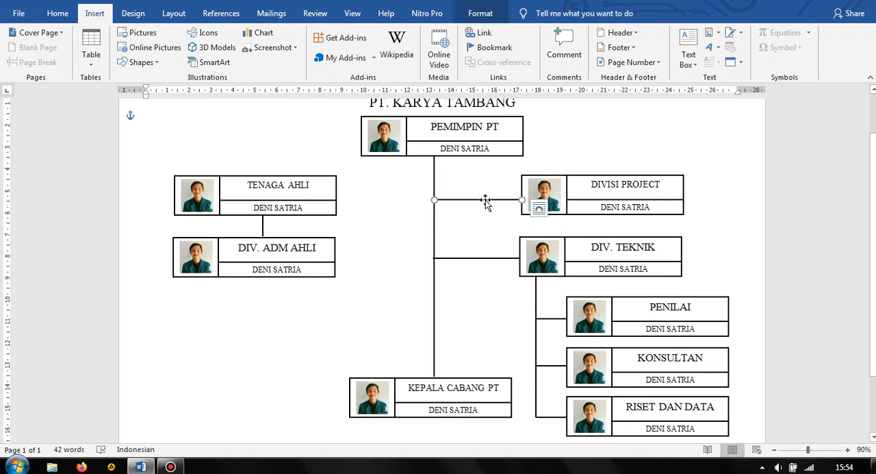
pyautogui.hotkey('ctrl', 'c')
pyautogui.hotkey('ctrl', 'v')
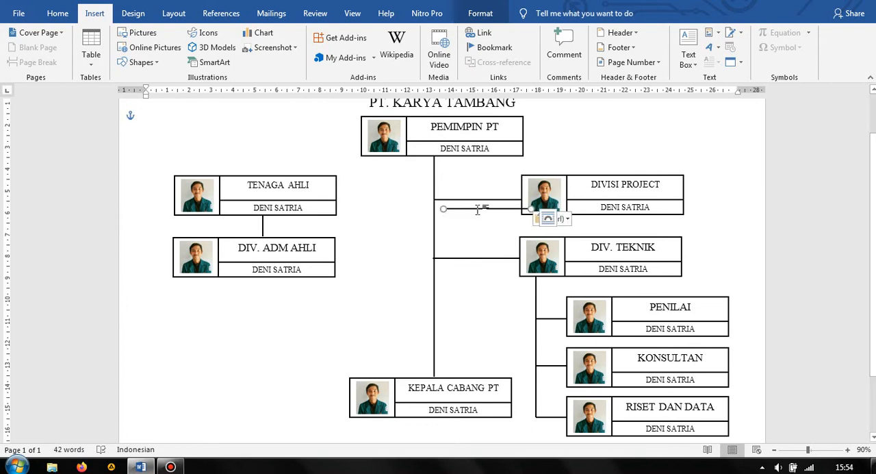
pyautogui.moveTo(478, 210); pyautogui.dragTo(464, 189)
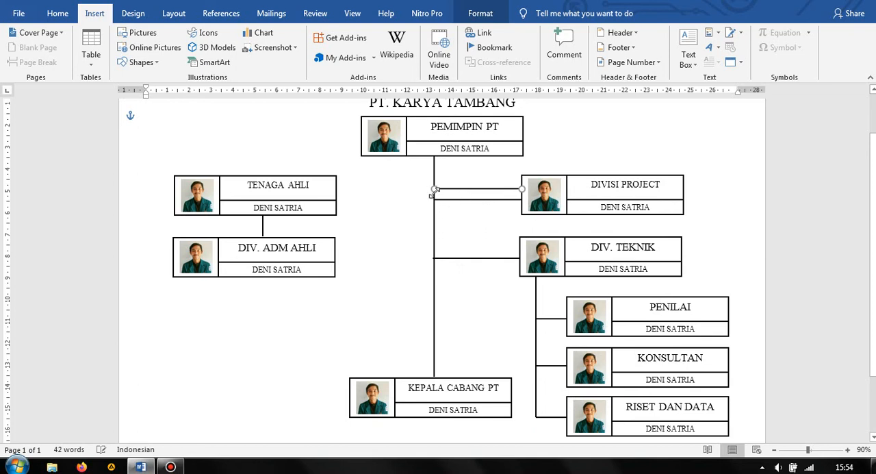
pyautogui.moveTo(434, 189); pyautogui.dragTo(337, 188)
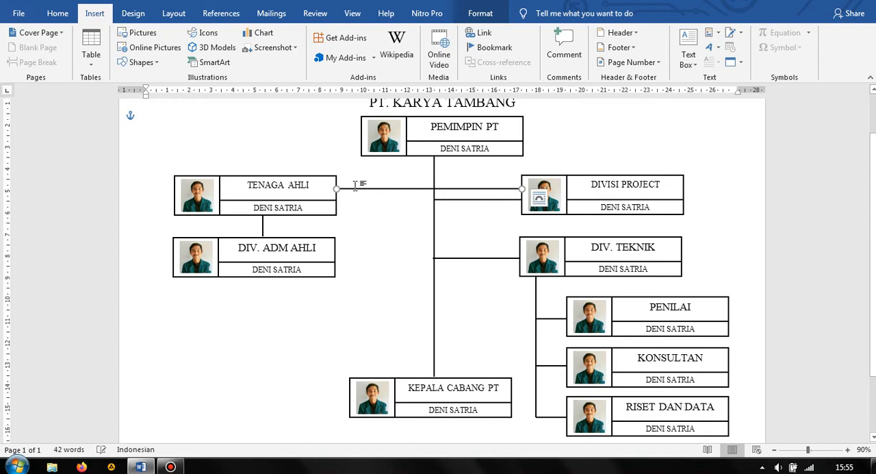
# Change the line between the TENAGA AHLI and DIVISI PROJECT groups to a fine dotted style
pyautogui.click(479, 13)
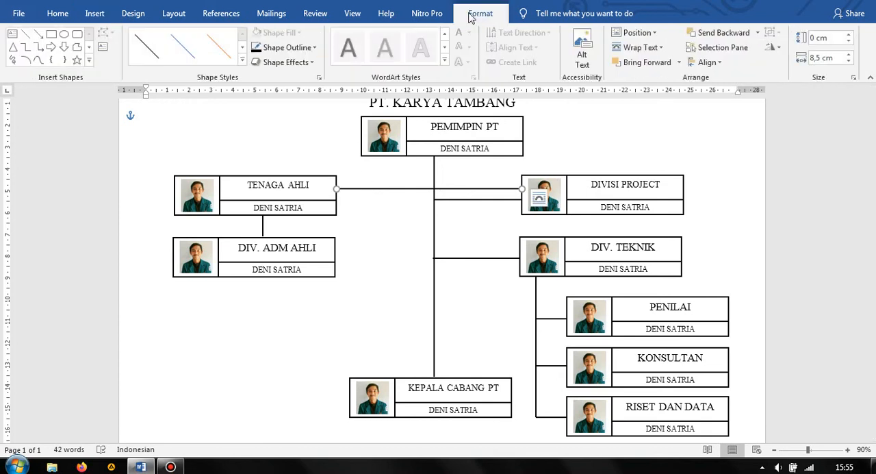
pyautogui.click(282, 50)
pyautogui.moveTo(337, 208)
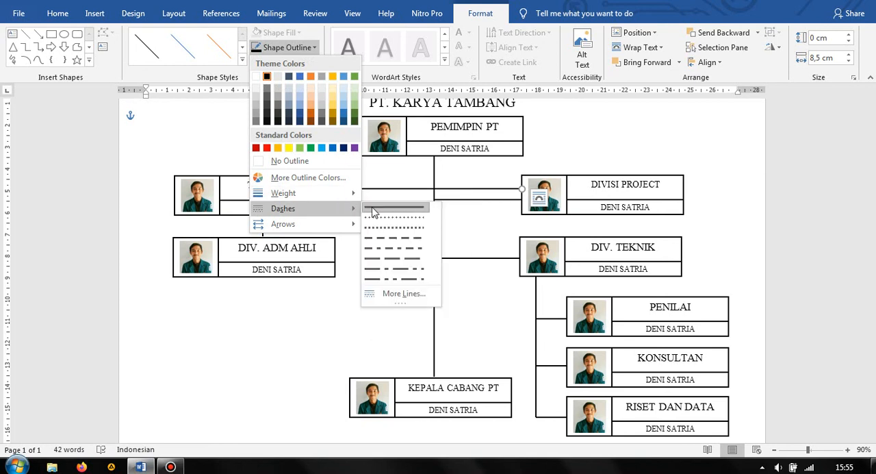
pyautogui.click(396, 218)
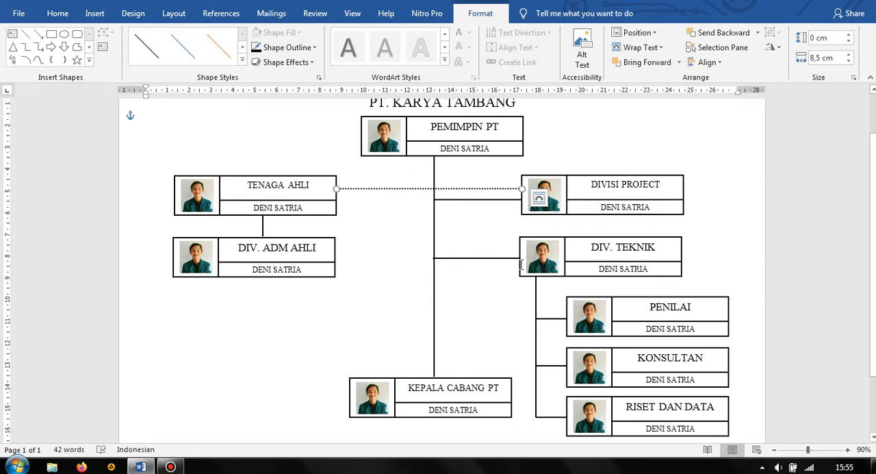
pyautogui.click(553, 322)
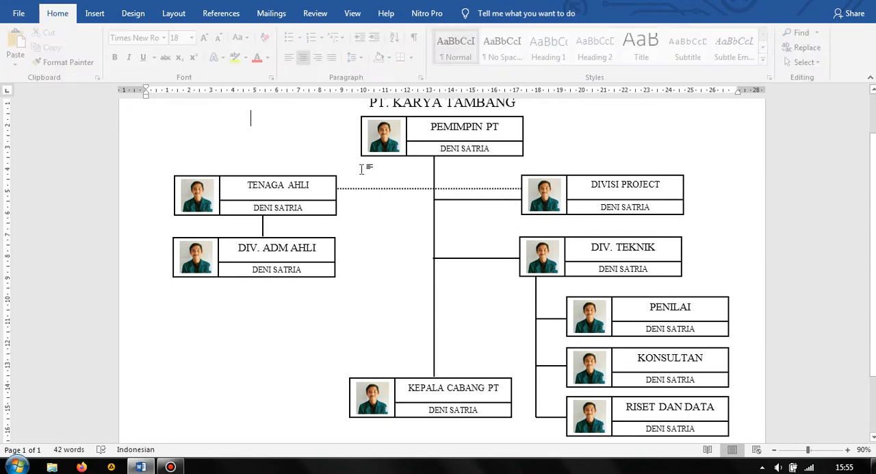
# Draw a vertical line about 1.5 cm long from the underside of the PEMIMPIN PT group down to the dotted line
pyautogui.click(94, 13)
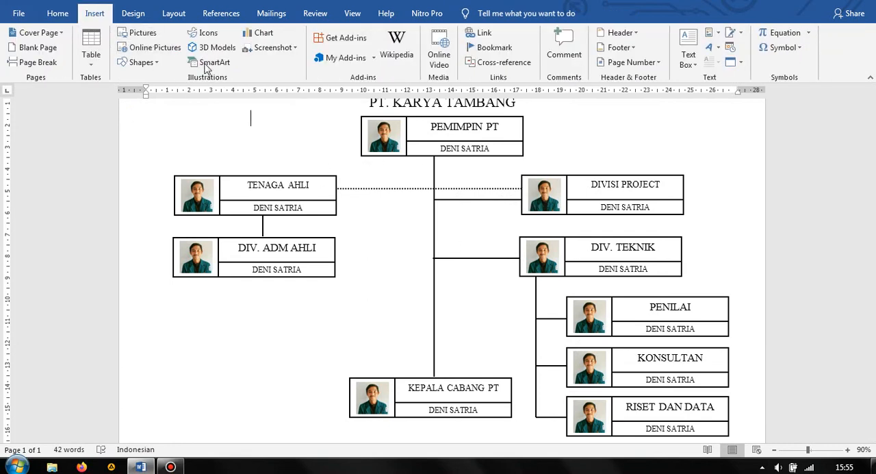
pyautogui.click(140, 33)
pyautogui.click(671, 3)
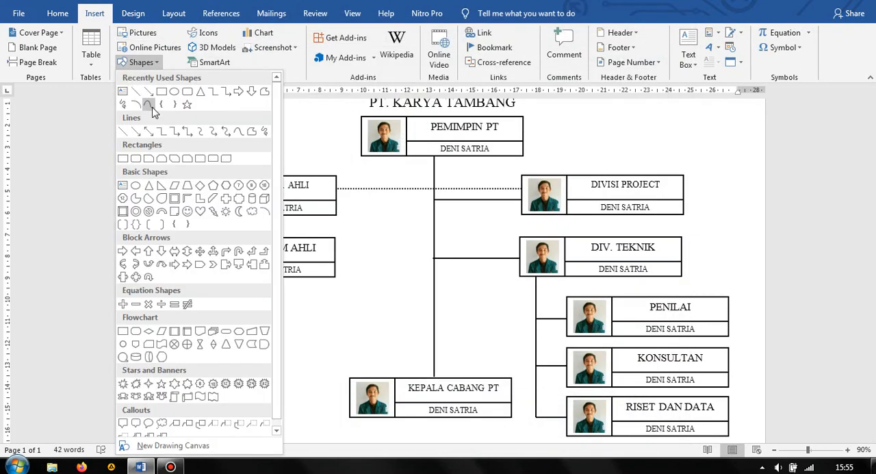
pyautogui.click(125, 131)
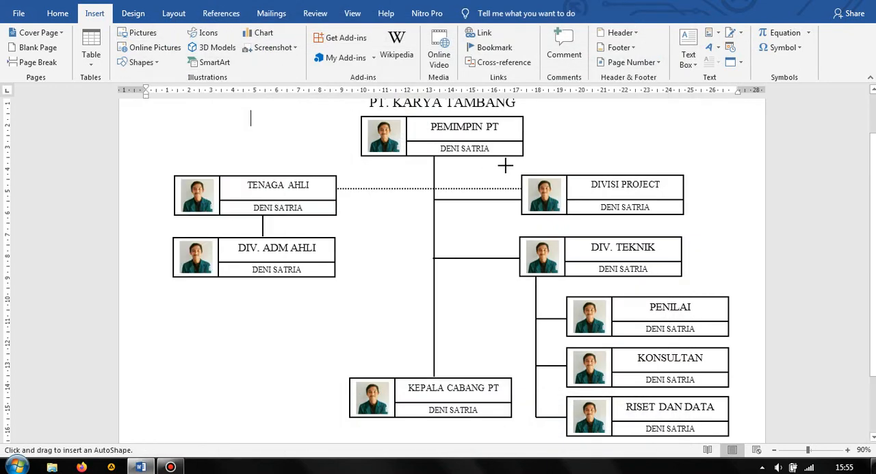
pyautogui.moveTo(459, 159); pyautogui.dragTo(459, 161)
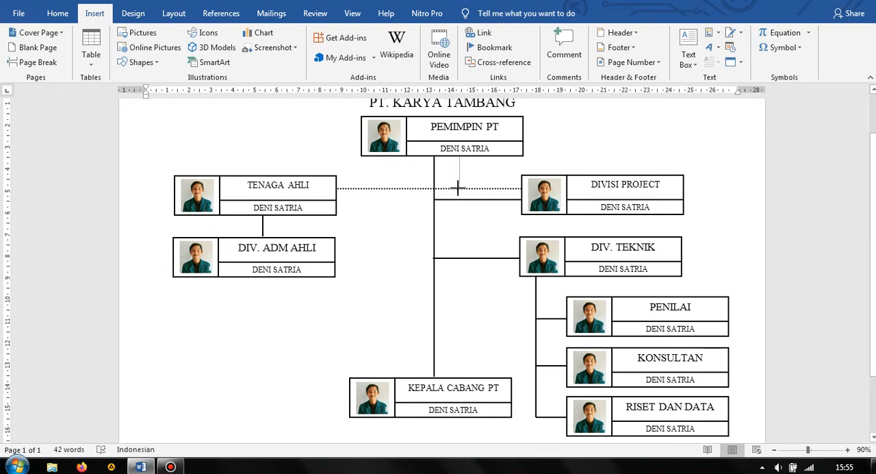
pyautogui.moveTo(459, 187); pyautogui.dragTo(459, 188)
# Give the short vertical line below PEMIMPIN PT a fine dotted style and a weight of 1½ pt
pyautogui.click(480, 14)
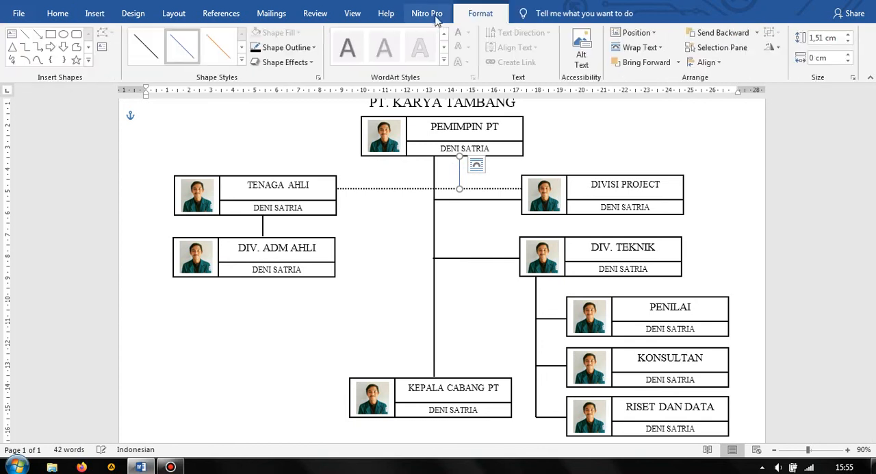
pyautogui.click(288, 47)
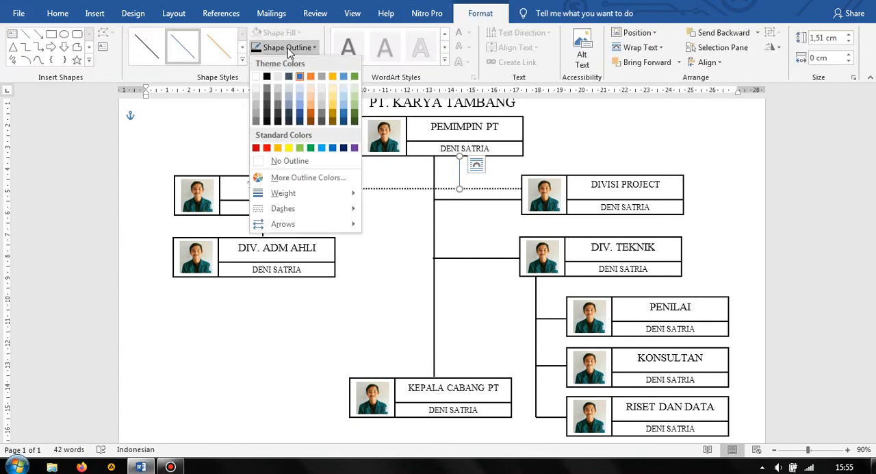
pyautogui.moveTo(348, 215)
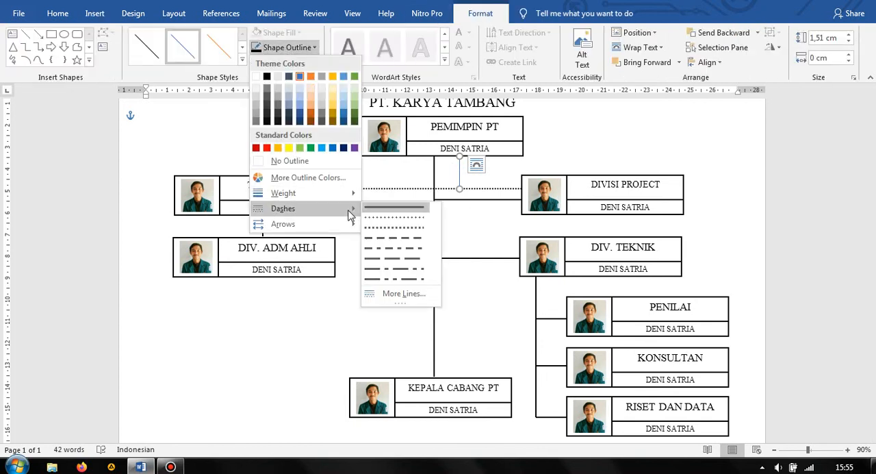
pyautogui.click(395, 226)
pyautogui.click(287, 47)
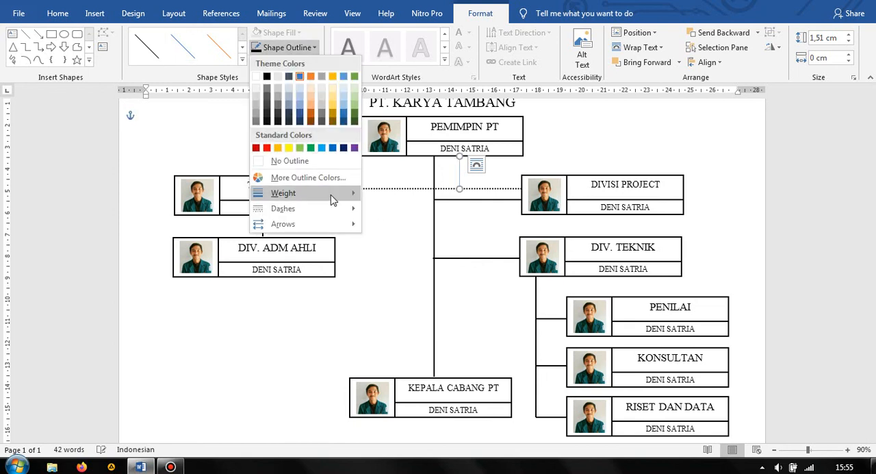
pyautogui.moveTo(333, 199)
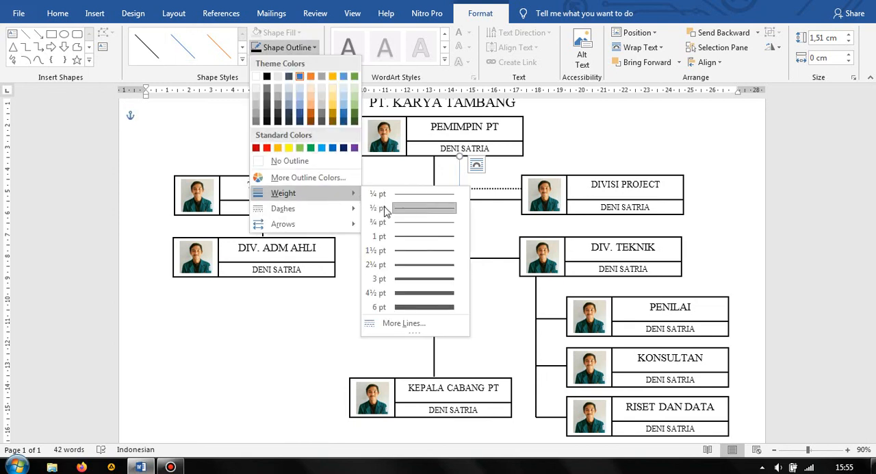
pyautogui.click(430, 251)
# Set the outline colour of the short dotted vertical line to black
pyautogui.click(250, 116)
pyautogui.click(461, 173)
pyautogui.click(478, 15)
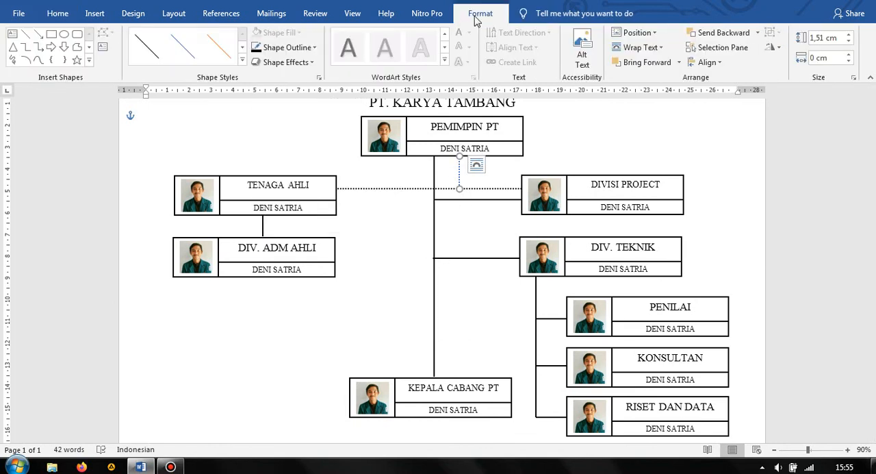
pyautogui.click(295, 54)
pyautogui.click(269, 78)
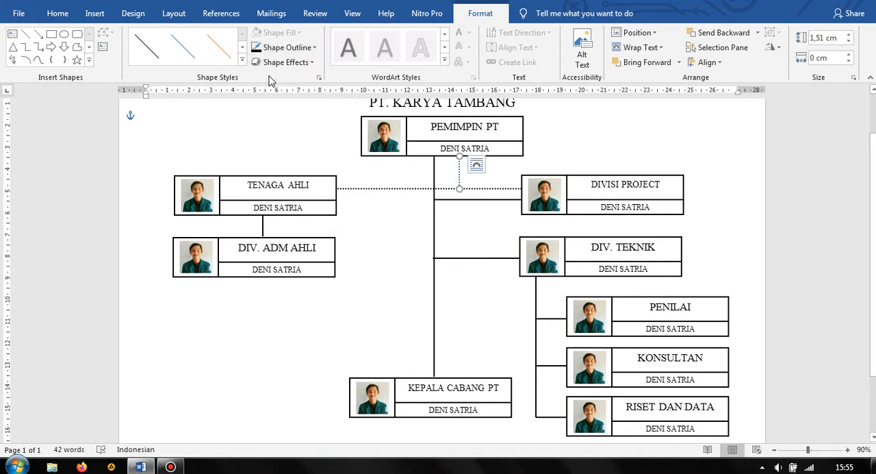
pyautogui.click(472, 296)
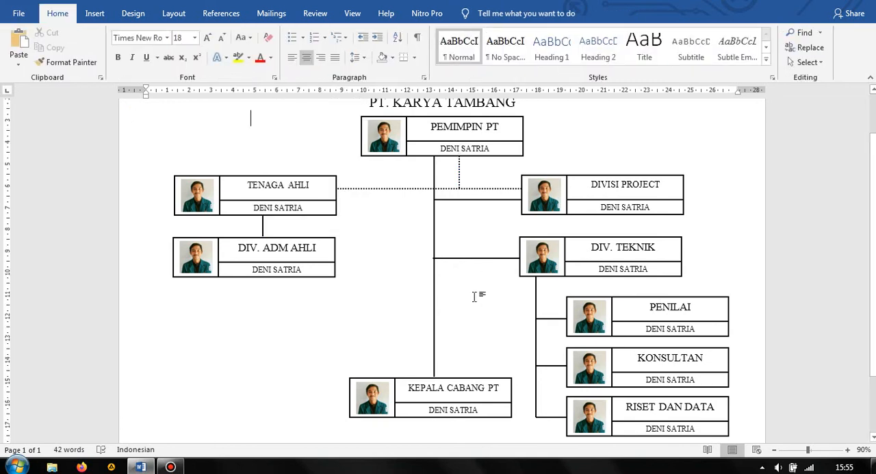
# Insert a built-in simple text box with placeholder text
pyautogui.scroll(-2, 478, 295)
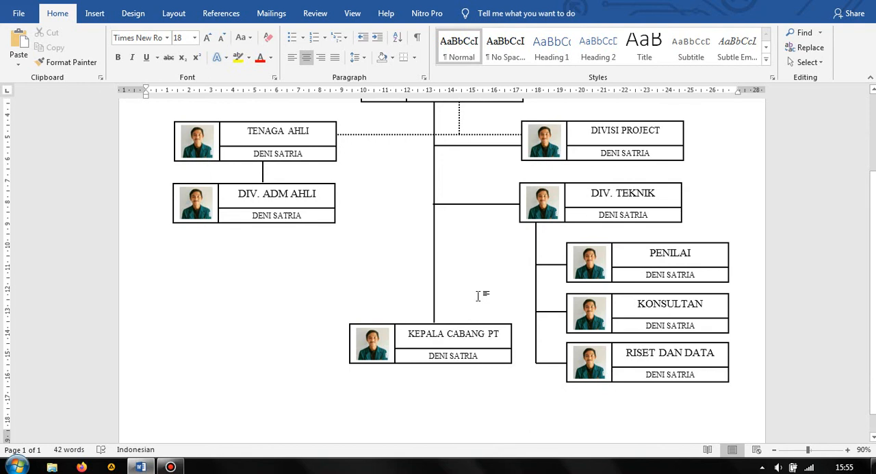
pyautogui.scroll(-1, 478, 296)
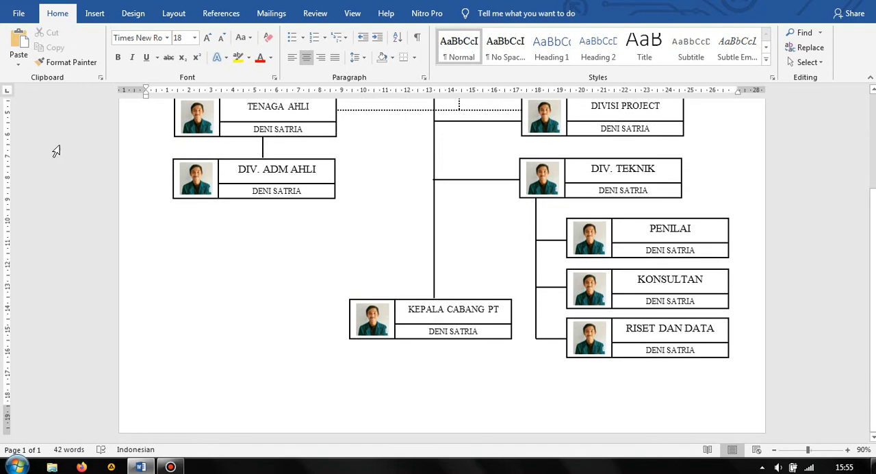
pyautogui.click(95, 13)
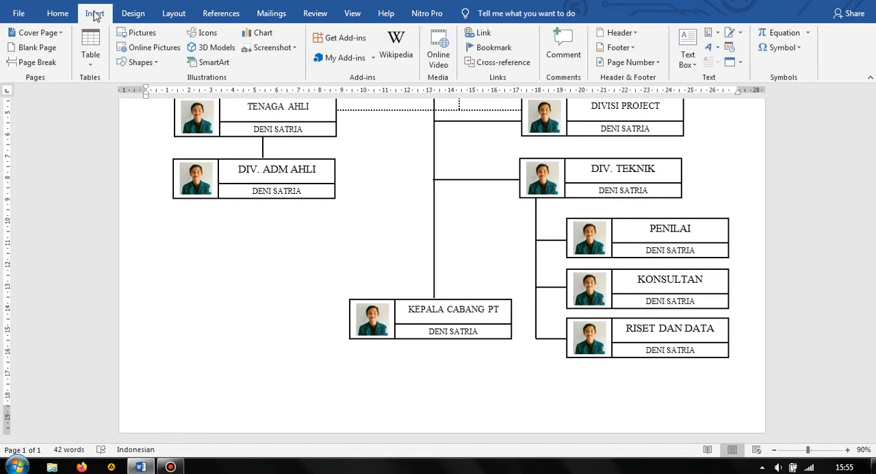
pyautogui.click(692, 54)
pyautogui.click(591, 120)
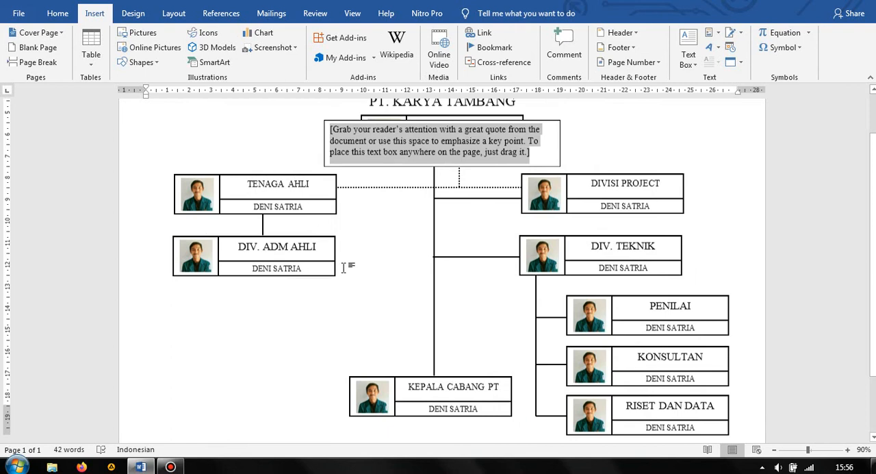
# Move the new text box to the lower-left corner of the page, below and clear of the KEPALA CABANG PT group
pyautogui.scroll(-3, 391, 249)
pyautogui.scroll(1, 382, 190)
pyautogui.scroll(1, 376, 141)
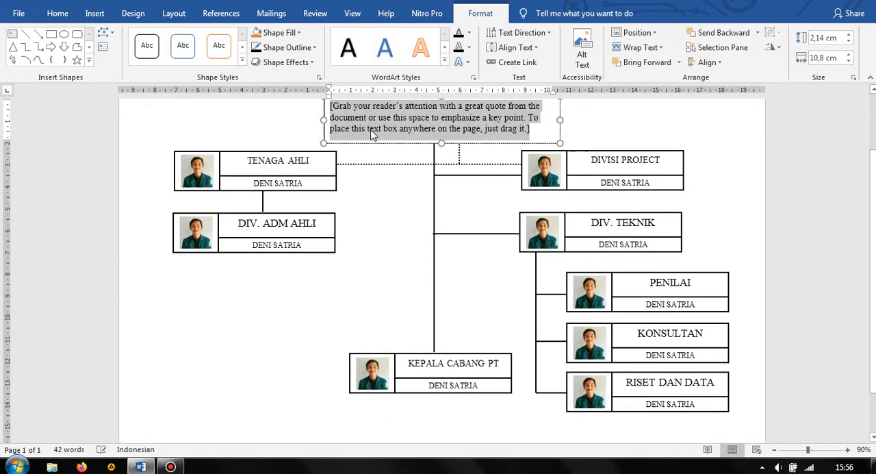
pyautogui.moveTo(367, 159); pyautogui.dragTo(196, 416)
pyautogui.scroll(-2, 268, 342)
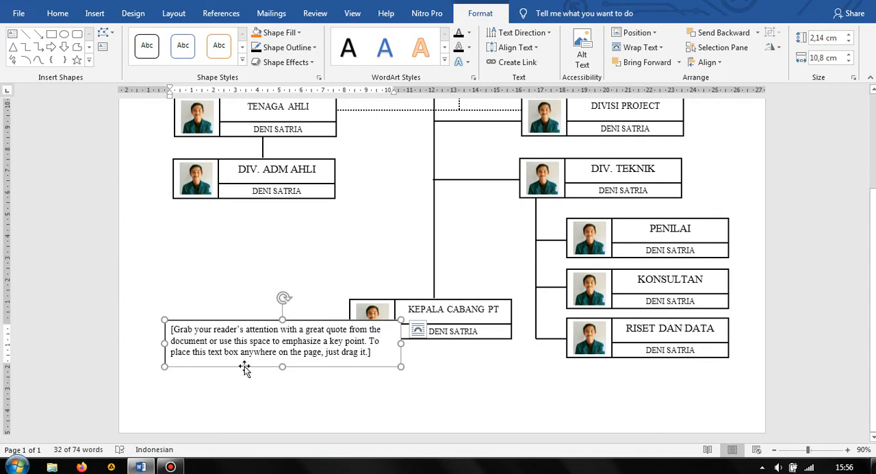
pyautogui.moveTo(242, 370); pyautogui.dragTo(221, 403)
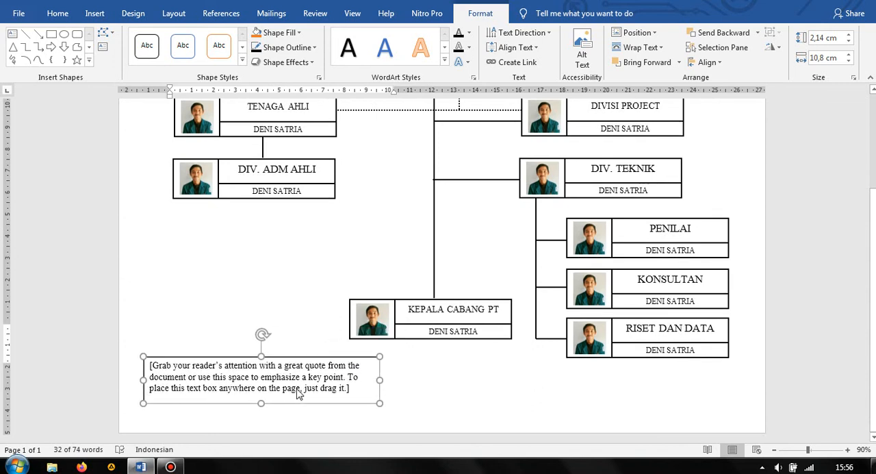